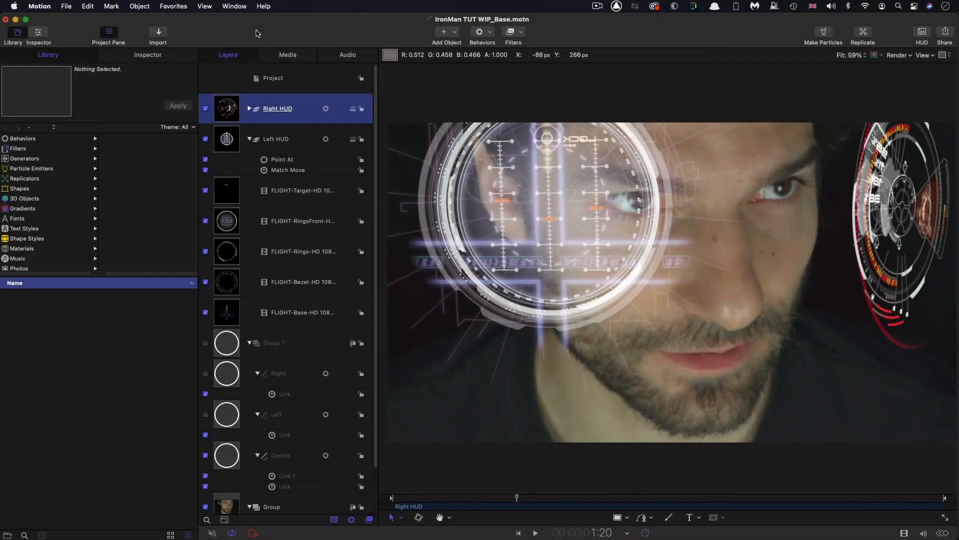
- Move the five FLIGHT layers out of the Left HUD group and into the Right HUD group
{"action": "left_click_drag", "start_coordinate": [534, 500], "coordinate": [514, 498]}
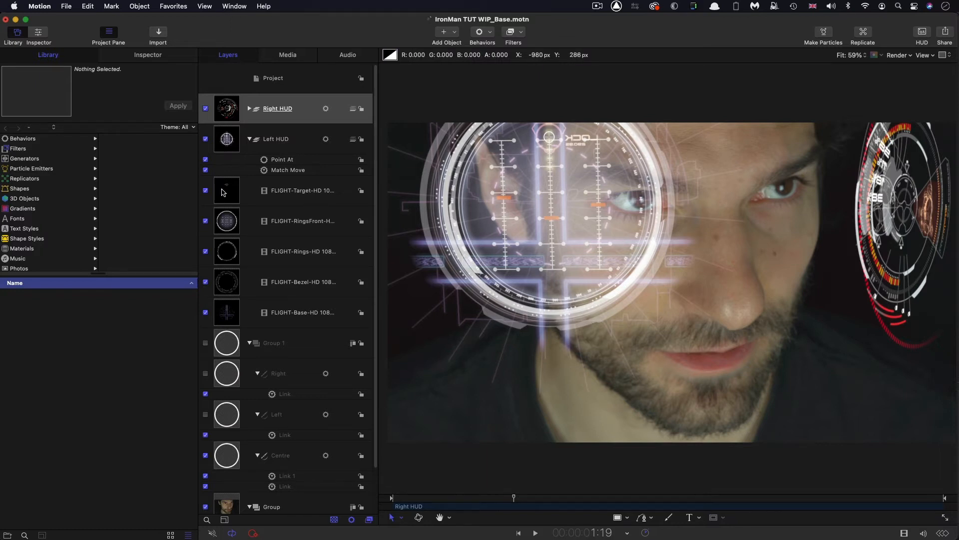
{"action": "left_click", "coordinate": [250, 109]}
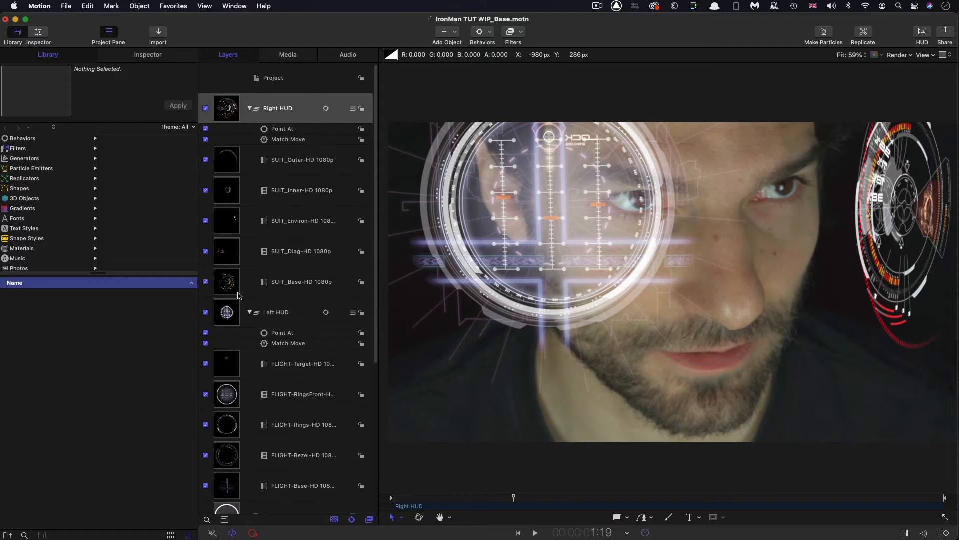
{"action": "scroll", "coordinate": [239, 295], "scroll_direction": "down", "scroll_amount": 5}
{"action": "scroll", "coordinate": [239, 295], "scroll_direction": "up", "scroll_amount": 4}
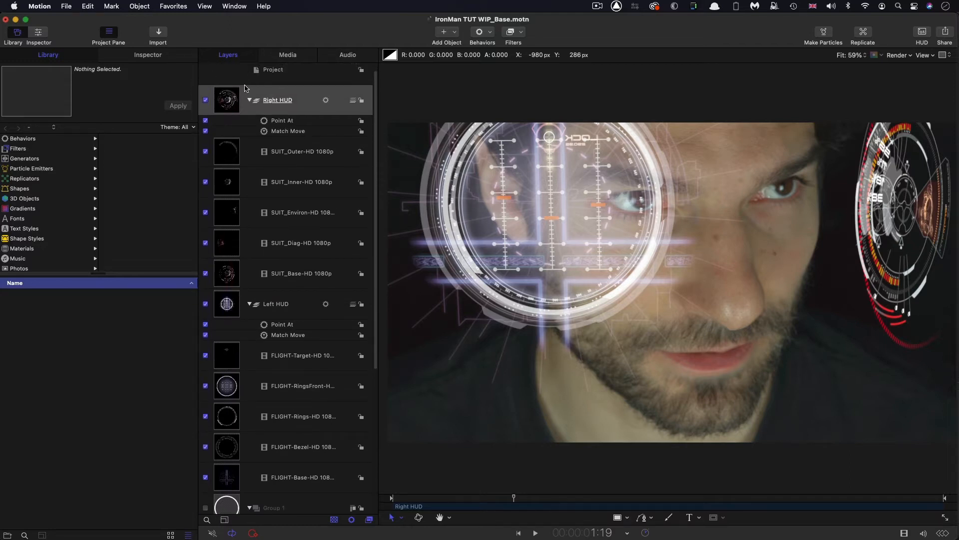
{"action": "left_click", "coordinate": [228, 354]}
{"action": "left_click", "coordinate": [228, 481], "text": "shift"}
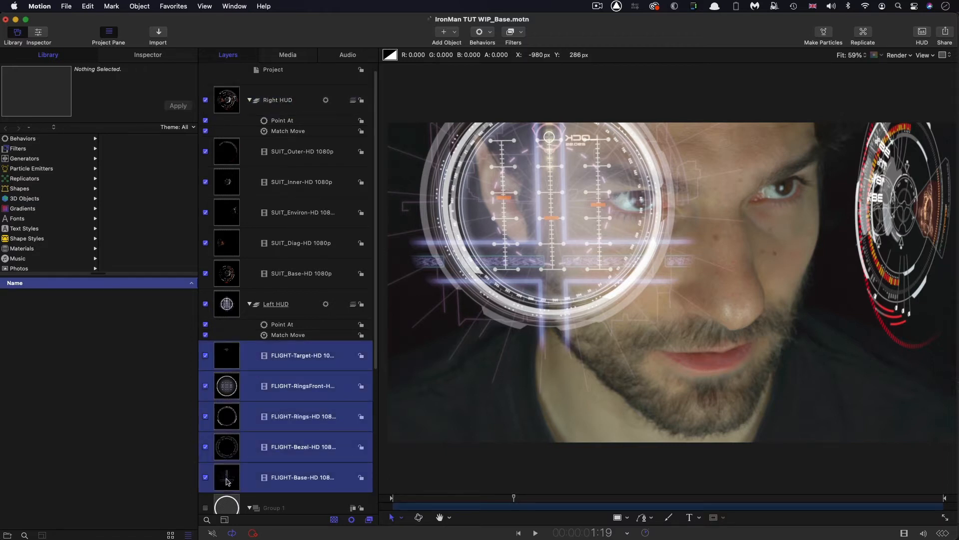
{"action": "key", "text": "Delete"}
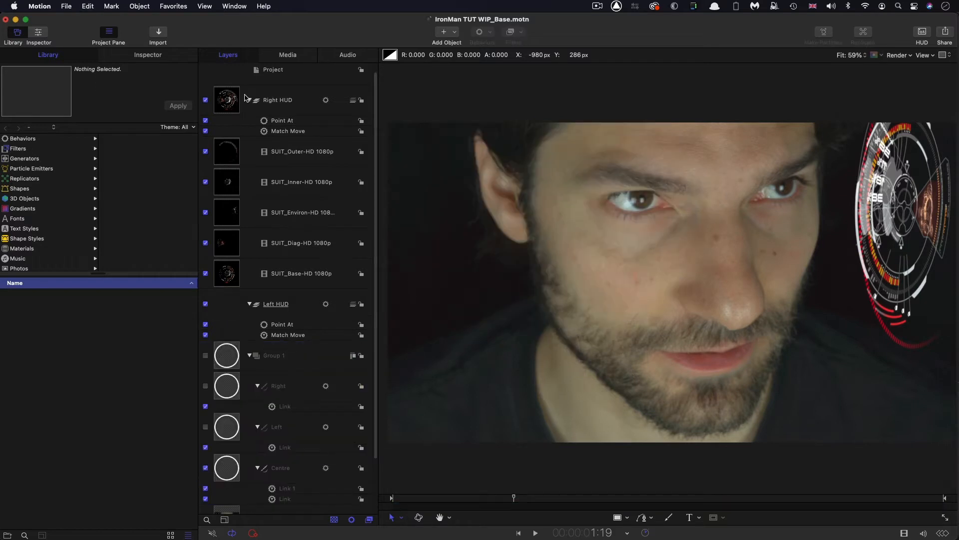
{"action": "left_click", "coordinate": [233, 98]}
{"action": "key", "text": "super+v"}
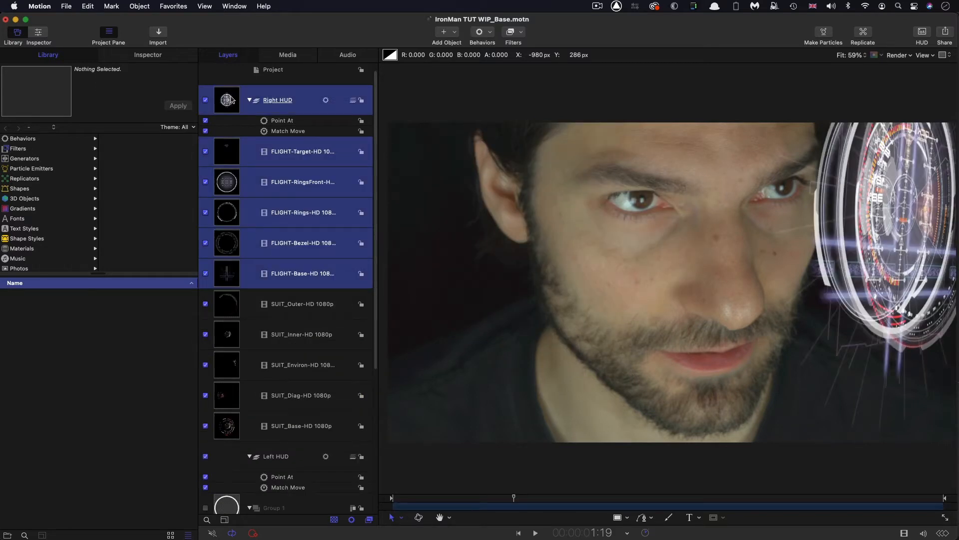
- Move the five SUIT layers out of the Right HUD group and into the Left HUD group
{"action": "left_click", "coordinate": [226, 311]}
{"action": "left_click", "coordinate": [229, 431], "text": "shift"}
{"action": "scroll", "coordinate": [268, 416], "scroll_direction": "down", "scroll_amount": 10}
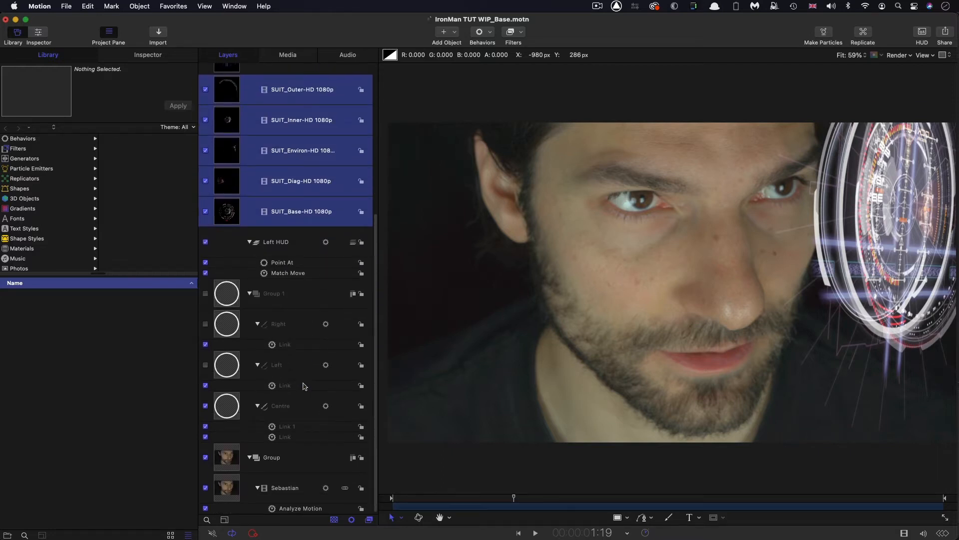
{"action": "key", "text": "Delete"}
{"action": "left_click", "coordinate": [290, 243]}
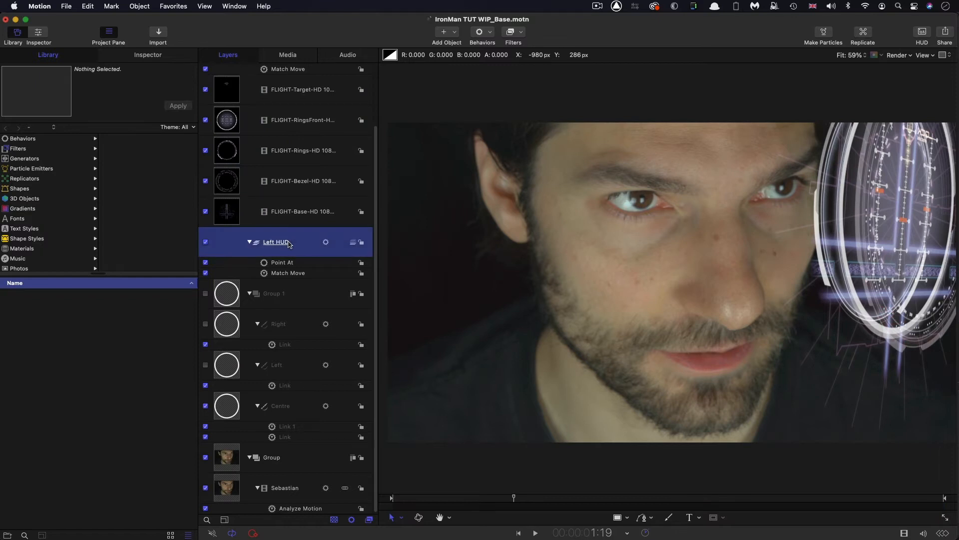
{"action": "key", "text": "super+v"}
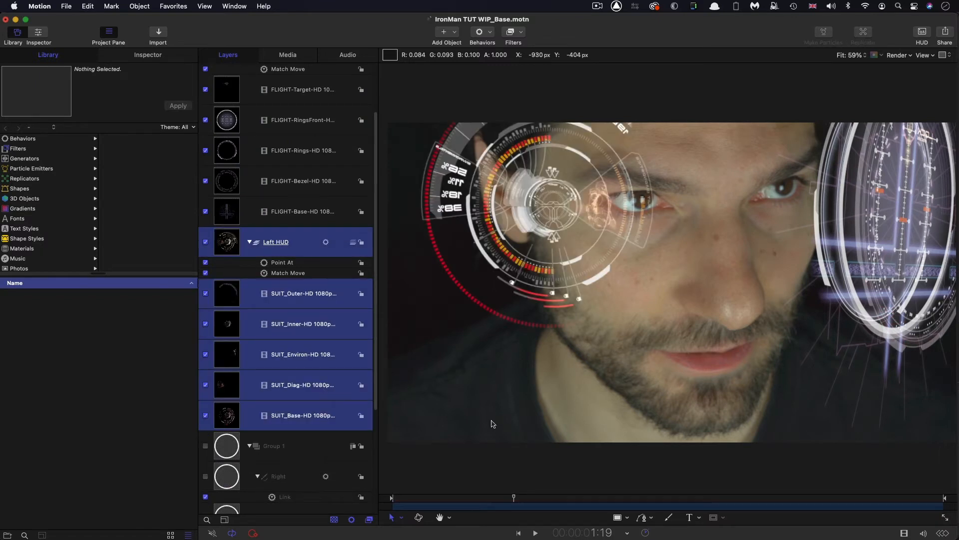
- Set the Right HUD group's scale to 60%
{"action": "scroll", "coordinate": [252, 274], "scroll_direction": "up", "scroll_amount": 1}
{"action": "scroll", "coordinate": [252, 273], "scroll_direction": "up", "scroll_amount": 3}
{"action": "left_click", "coordinate": [221, 106]}
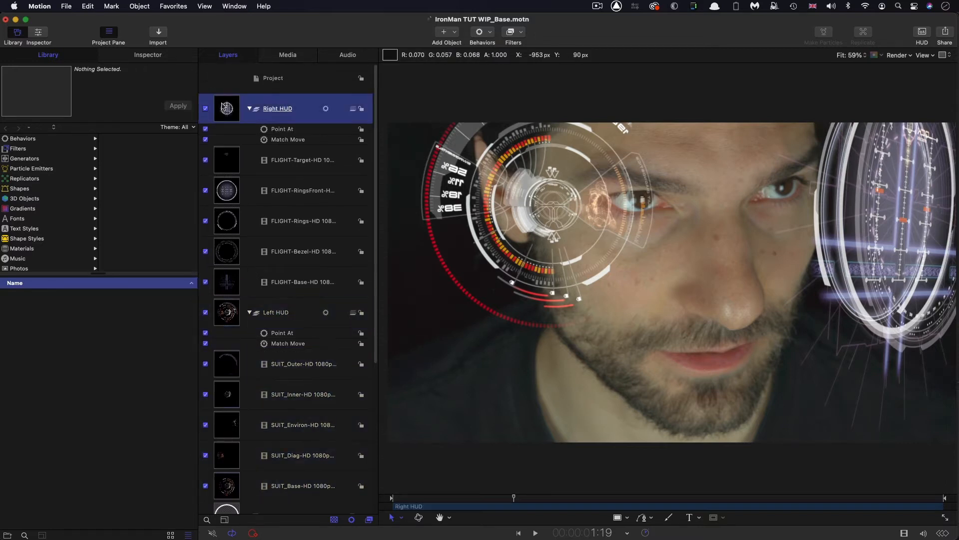
{"action": "left_click", "coordinate": [150, 56]}
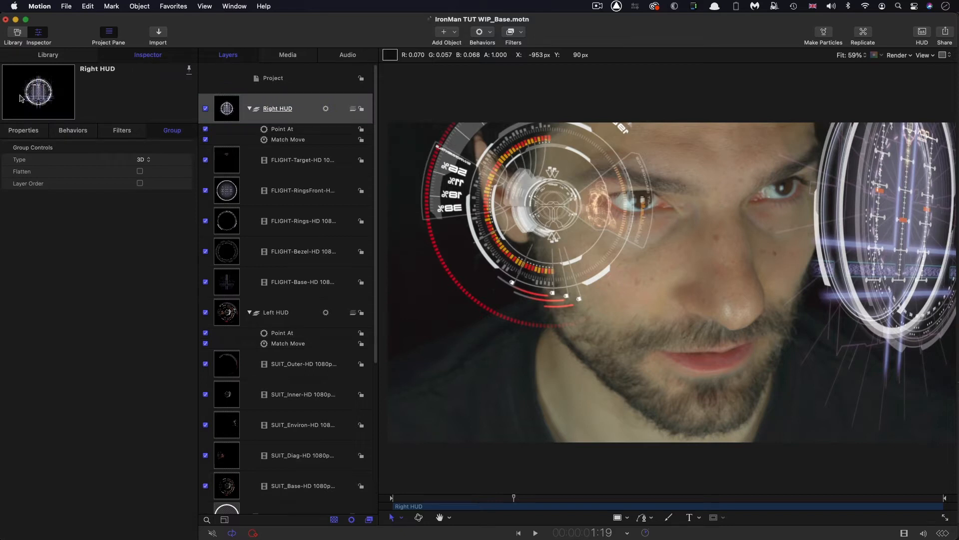
{"action": "left_click", "coordinate": [31, 131]}
{"action": "left_click", "coordinate": [140, 219]}
{"action": "type", "text": "60"}
{"action": "key", "text": "Return"}
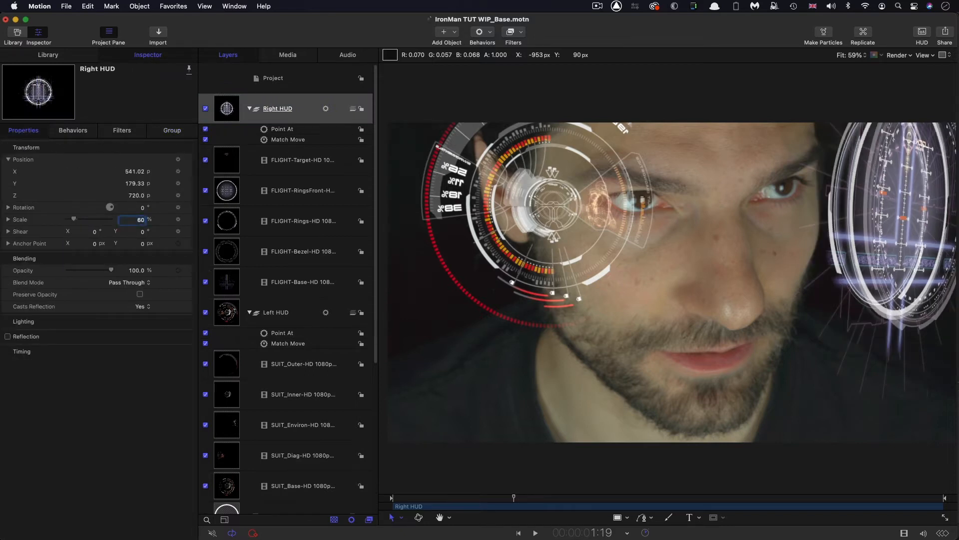
- Set the Left HUD group's scale to 70%
{"action": "left_click", "coordinate": [233, 315]}
{"action": "left_click", "coordinate": [143, 219]}
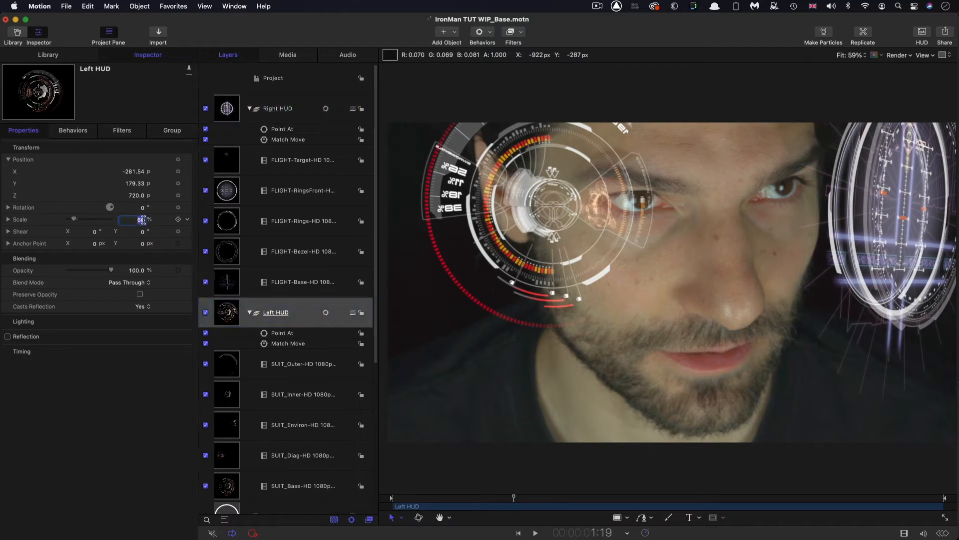
{"action": "key", "text": "Return"}
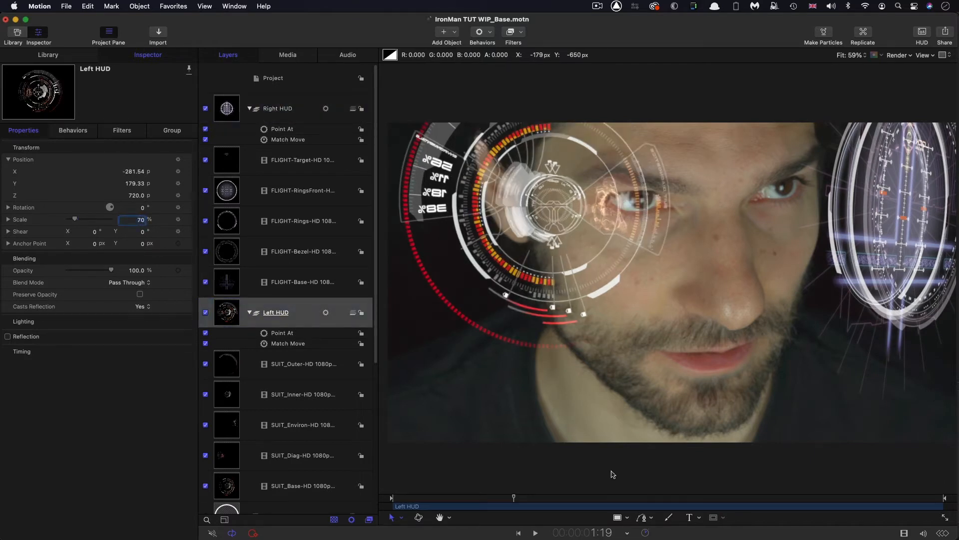
- Reset the animated Scale parameter of the FLIGHT-RingsFront layer in the Right HUD group
{"action": "left_click_drag", "start_coordinate": [520, 497], "coordinate": [566, 497]}
{"action": "left_click", "coordinate": [226, 190]}
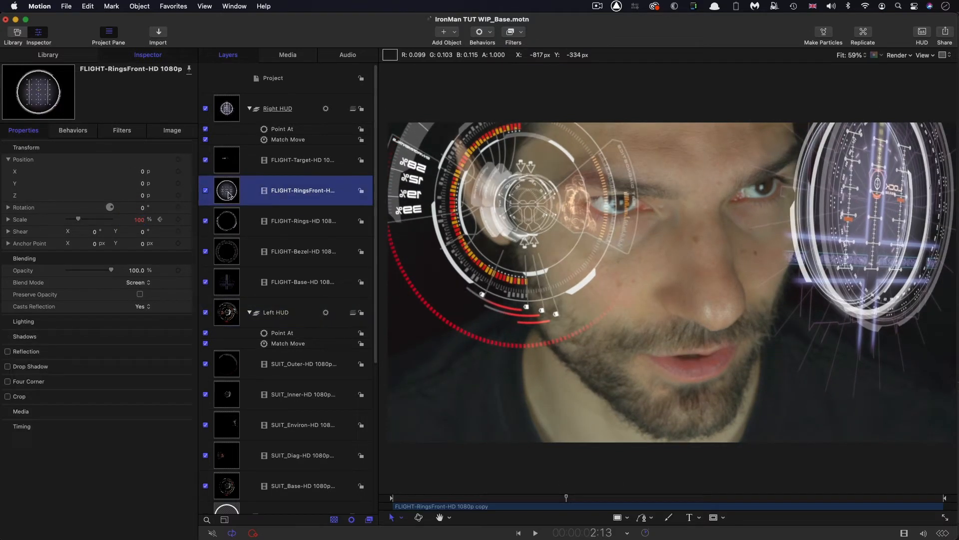
{"action": "left_click_drag", "start_coordinate": [451, 498], "coordinate": [417, 498]}
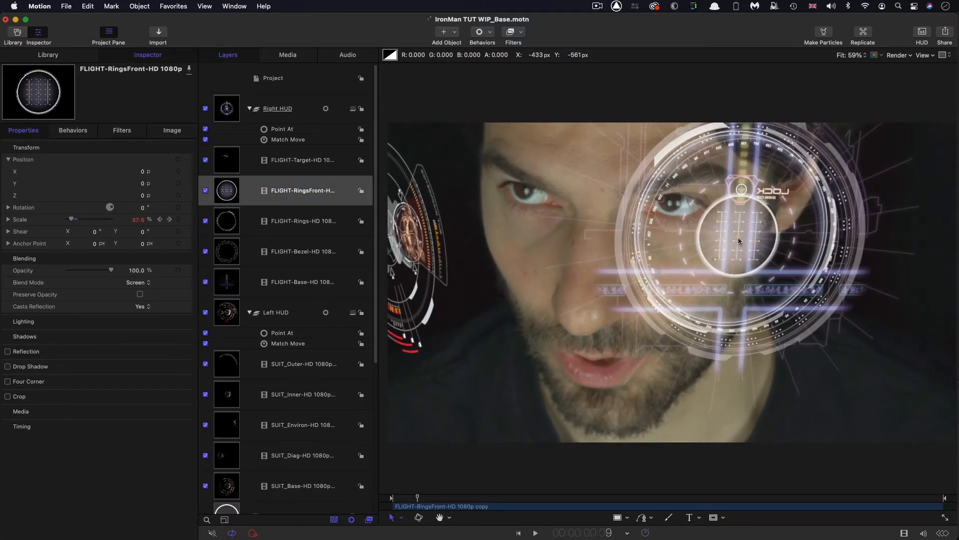
{"action": "left_click", "coordinate": [224, 190]}
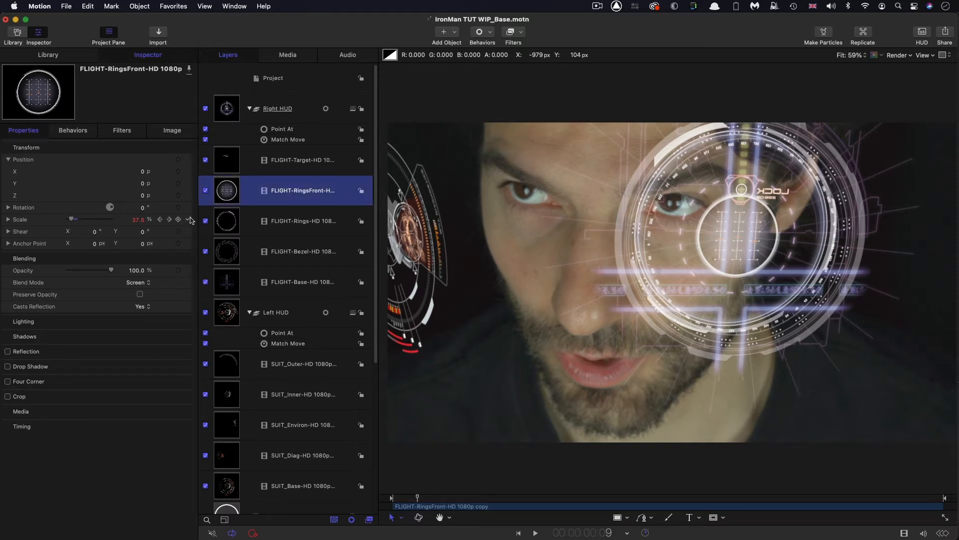
{"action": "left_click", "coordinate": [188, 218]}
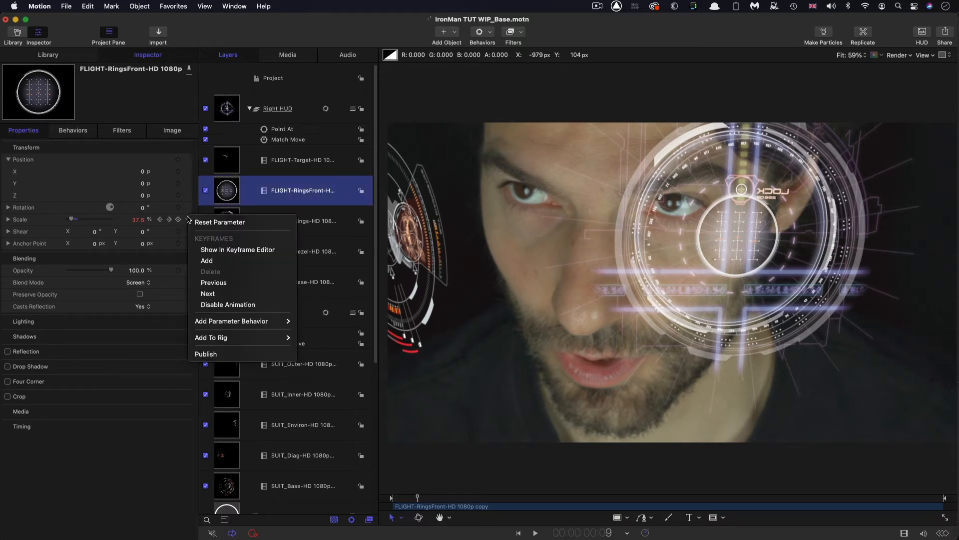
{"action": "left_click", "coordinate": [216, 222]}
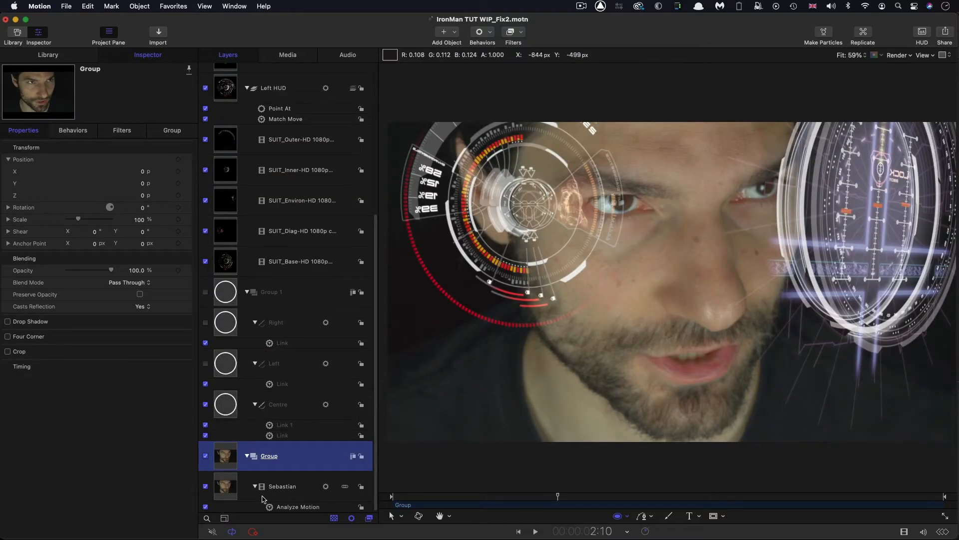
- Add a Color Curves filter to the face clip and pull the Luma curve's black and white points inward for more contrast
{"action": "left_click", "coordinate": [232, 487]}
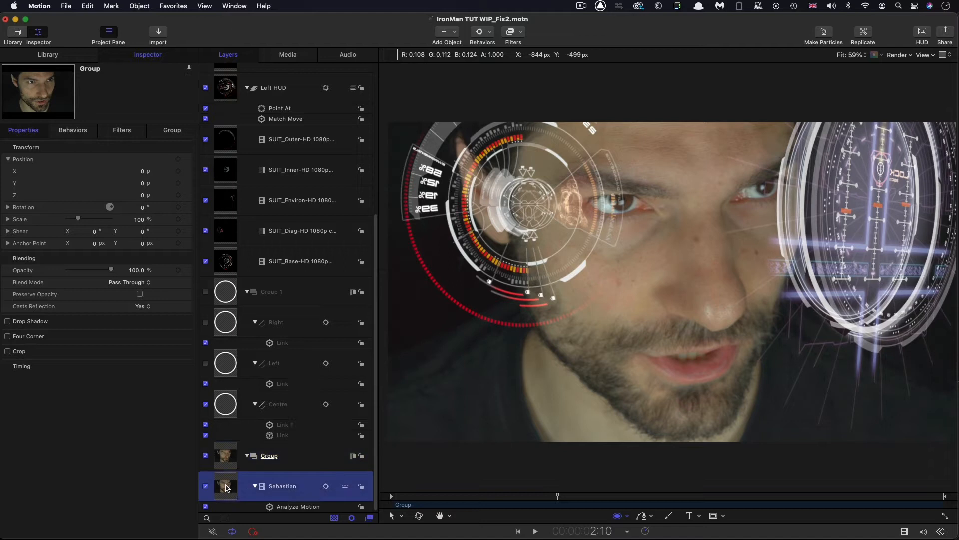
{"action": "left_click", "coordinate": [518, 31]}
{"action": "mouse_move", "coordinate": [526, 83]}
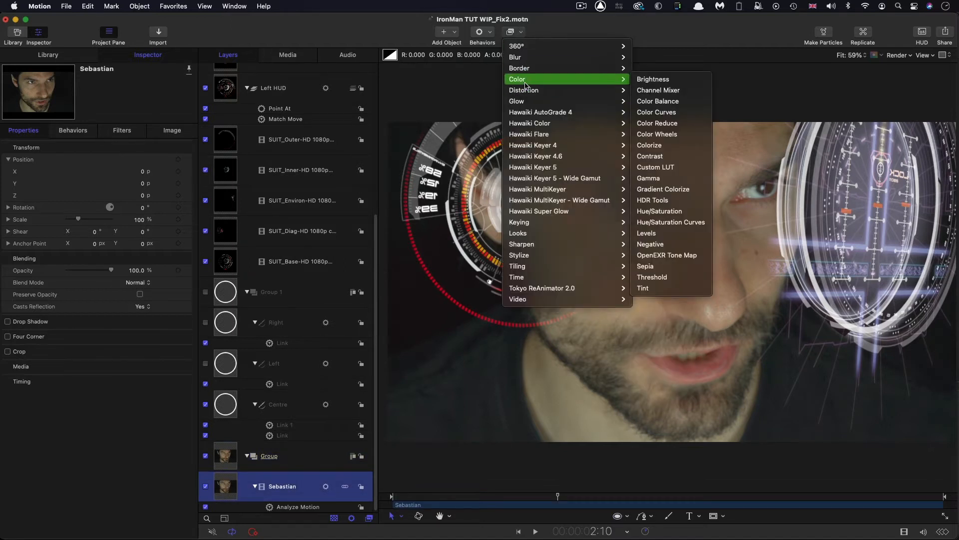
{"action": "left_click", "coordinate": [666, 113]}
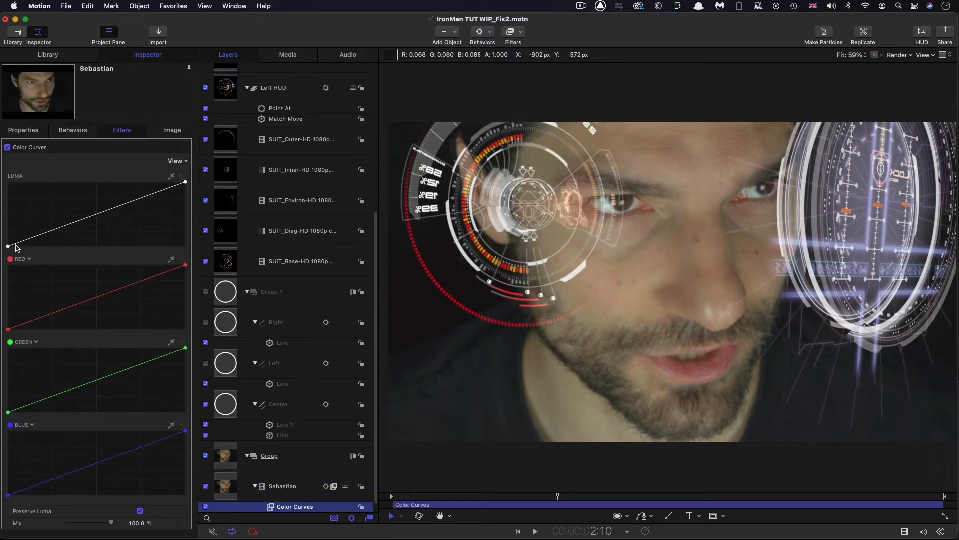
{"action": "left_click_drag", "start_coordinate": [8, 247], "coordinate": [14, 249]}
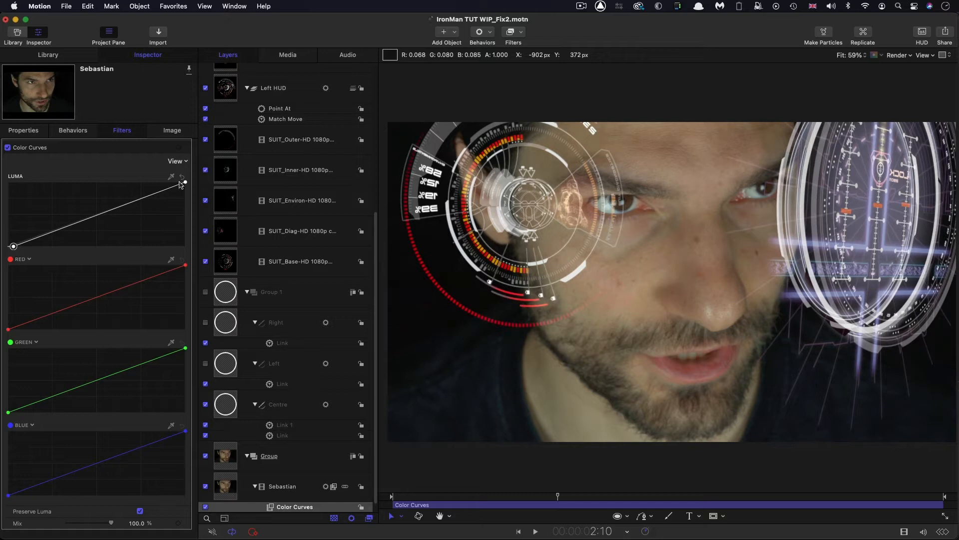
{"action": "left_click_drag", "start_coordinate": [185, 182], "coordinate": [174, 183]}
{"action": "left_click_drag", "start_coordinate": [14, 247], "coordinate": [23, 247]}
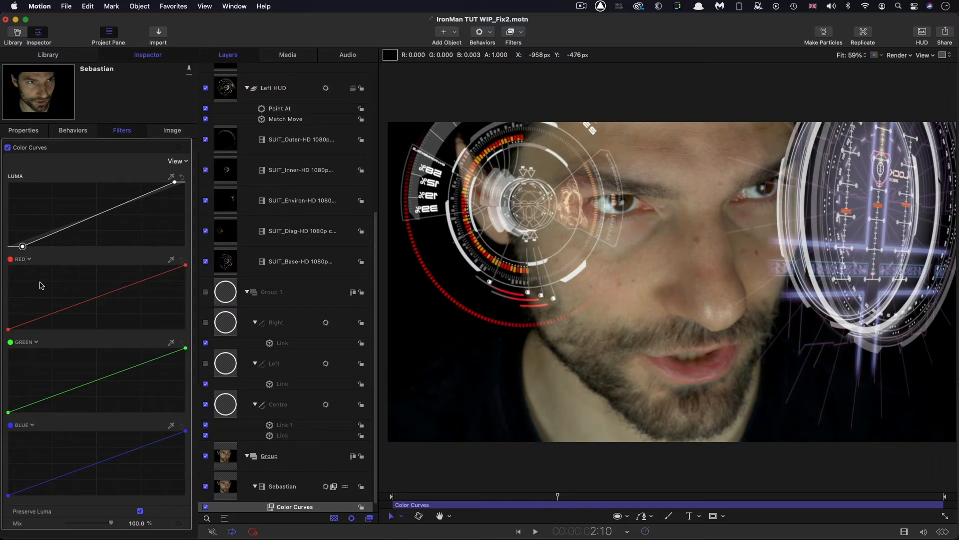
{"action": "left_click_drag", "start_coordinate": [22, 247], "coordinate": [24, 246]}
- Add an Unsharp Mask filter to the face clip
{"action": "left_click", "coordinate": [228, 491]}
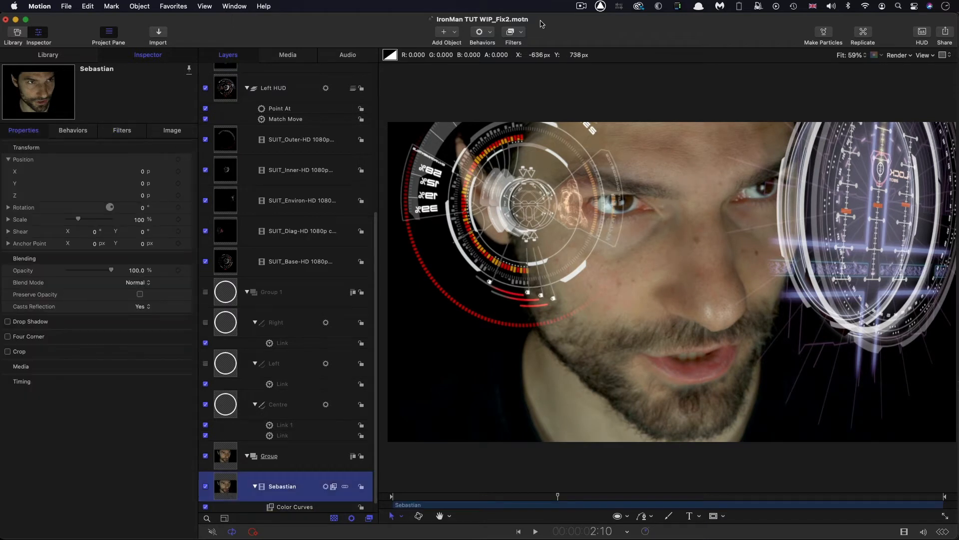
{"action": "left_click", "coordinate": [522, 33]}
{"action": "mouse_move", "coordinate": [580, 245]}
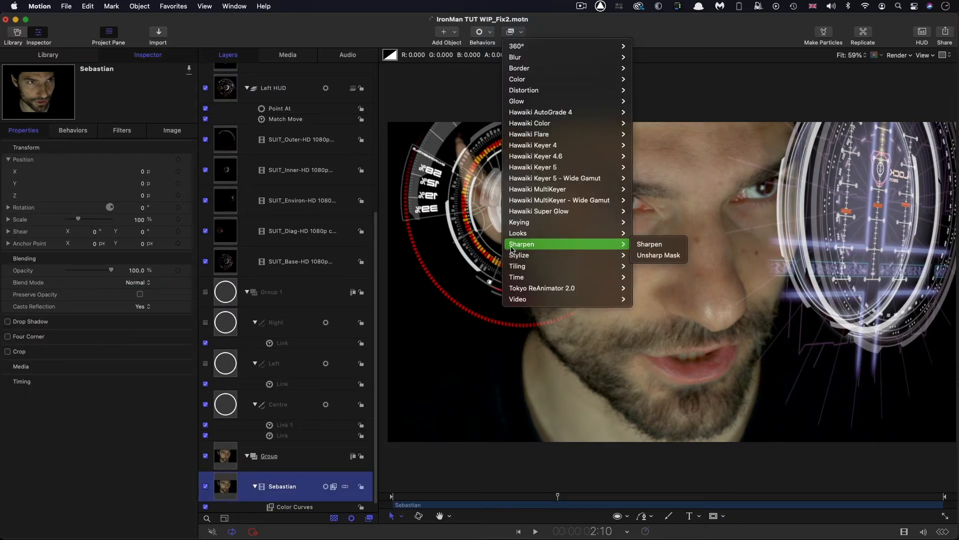
{"action": "left_click", "coordinate": [648, 255]}
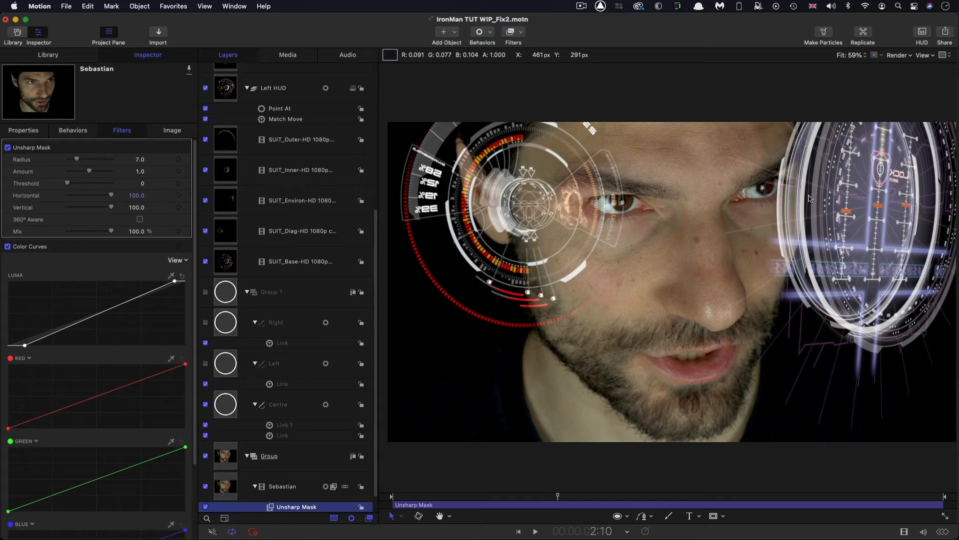
- Convert the group containing the face clip to a 3D group
{"action": "left_click", "coordinate": [231, 457]}
{"action": "right_click", "coordinate": [229, 456]}
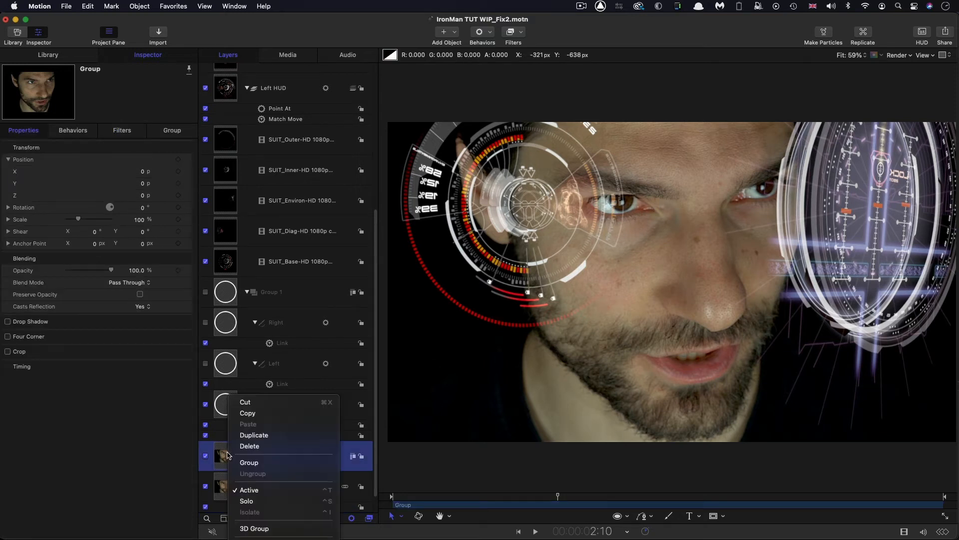
{"action": "left_click", "coordinate": [253, 529]}
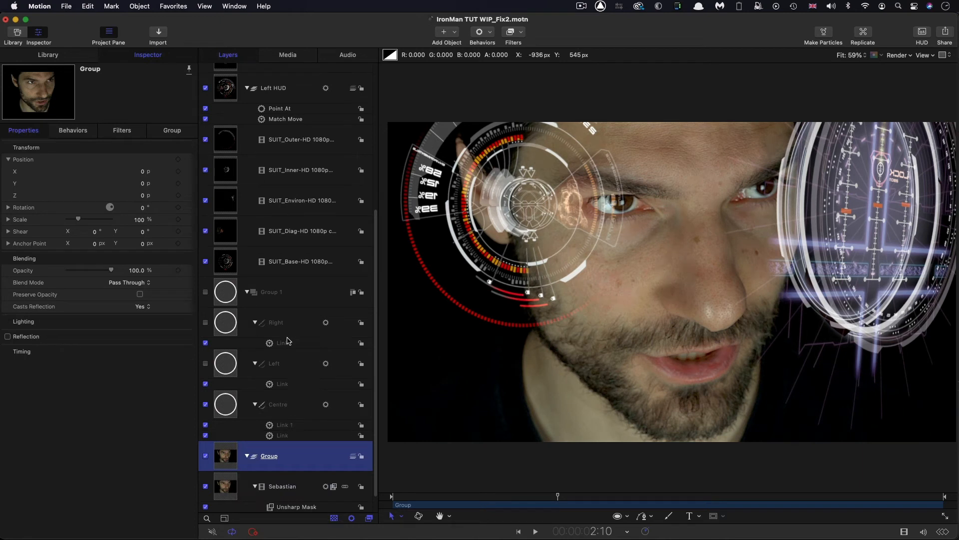
- Collapse the Left HUD and Right HUD groups and set the lighting Shading of both to Off
{"action": "left_click", "coordinate": [246, 88]}
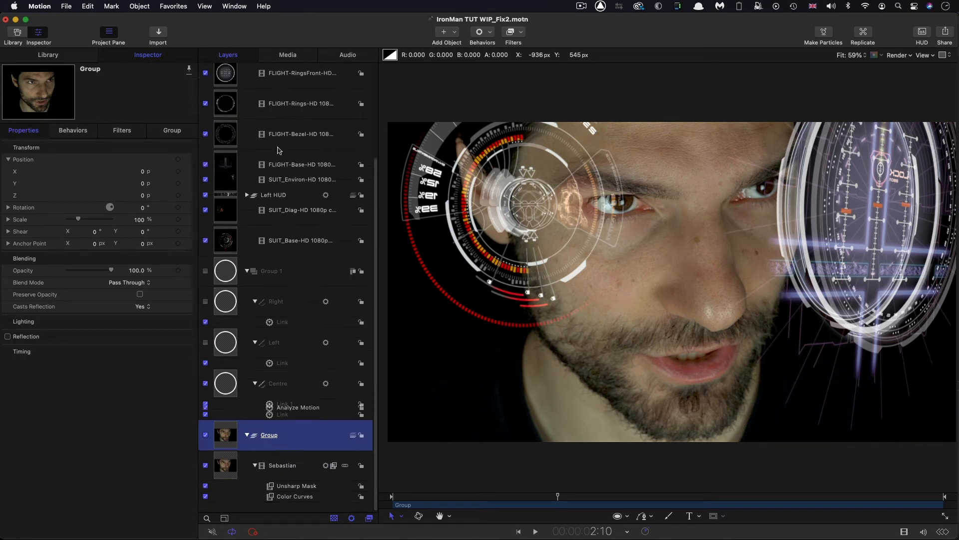
{"action": "scroll", "coordinate": [252, 122], "scroll_direction": "up", "scroll_amount": 5}
{"action": "left_click", "coordinate": [247, 109]}
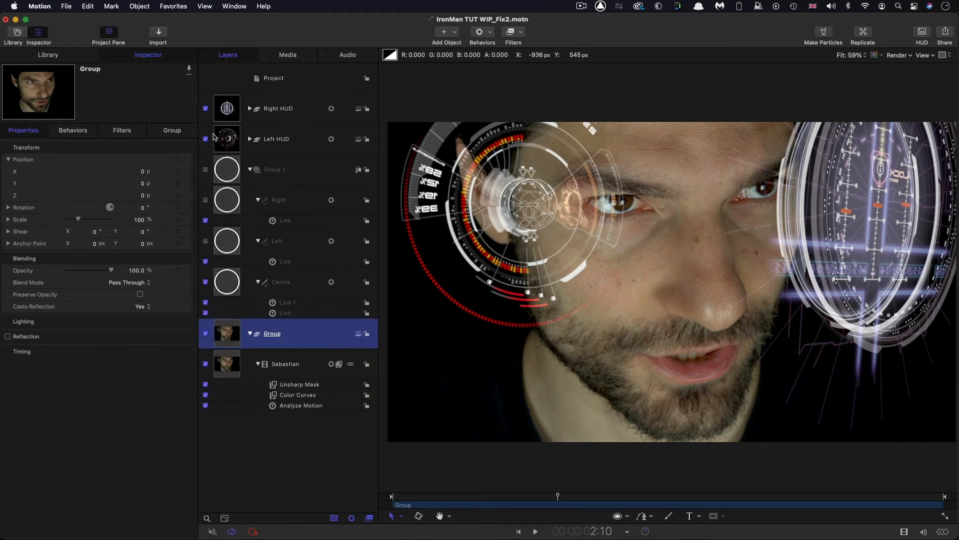
{"action": "left_click", "coordinate": [226, 107]}
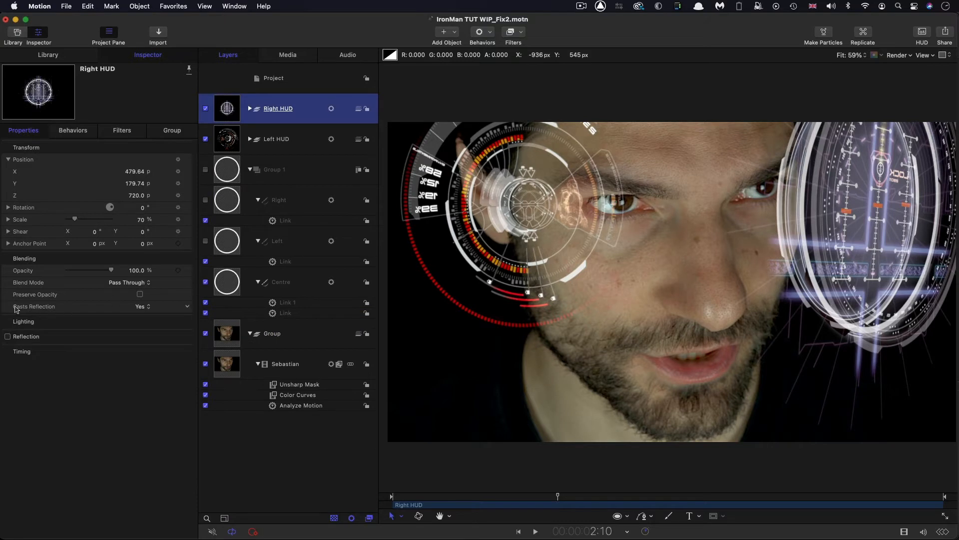
{"action": "left_click", "coordinate": [175, 321]}
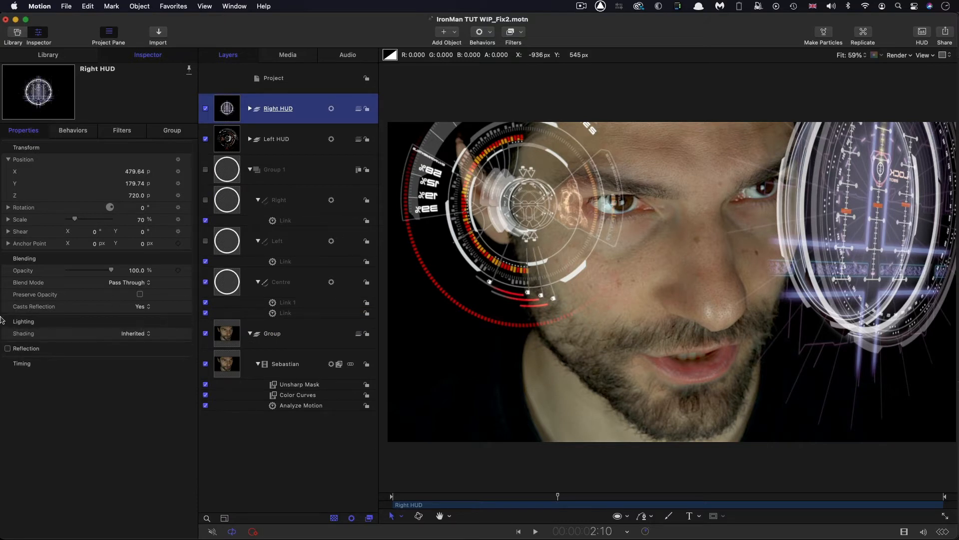
{"action": "left_click", "coordinate": [138, 336]}
{"action": "left_click", "coordinate": [133, 358]}
{"action": "left_click", "coordinate": [228, 139]}
{"action": "left_click", "coordinate": [141, 334]}
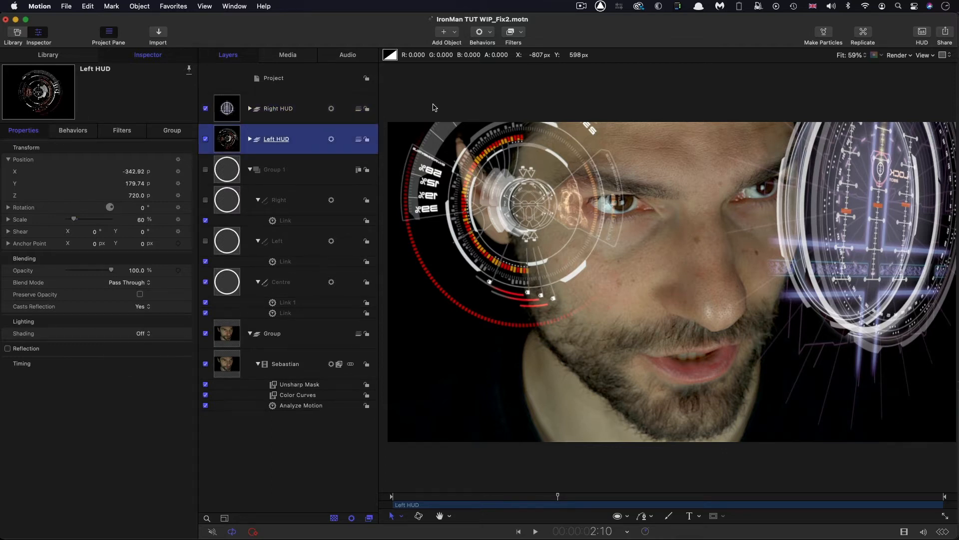
- Add a Point light to the scene containing the face group
{"action": "left_click", "coordinate": [228, 338]}
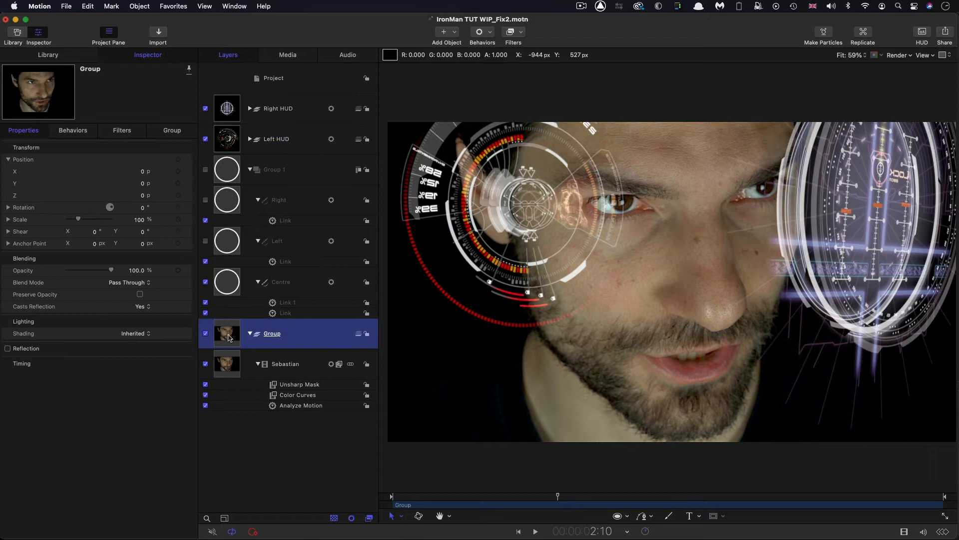
{"action": "left_click", "coordinate": [456, 30]}
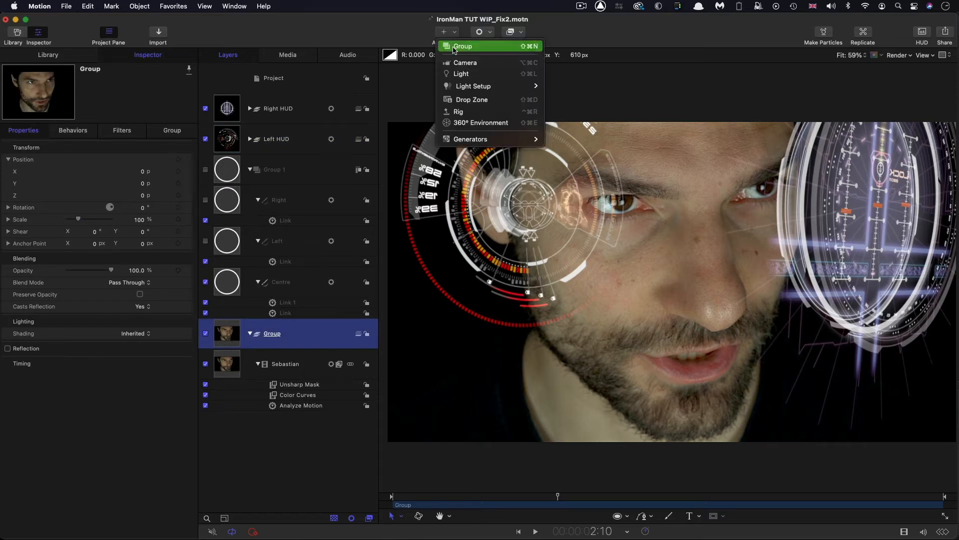
{"action": "left_click", "coordinate": [459, 74]}
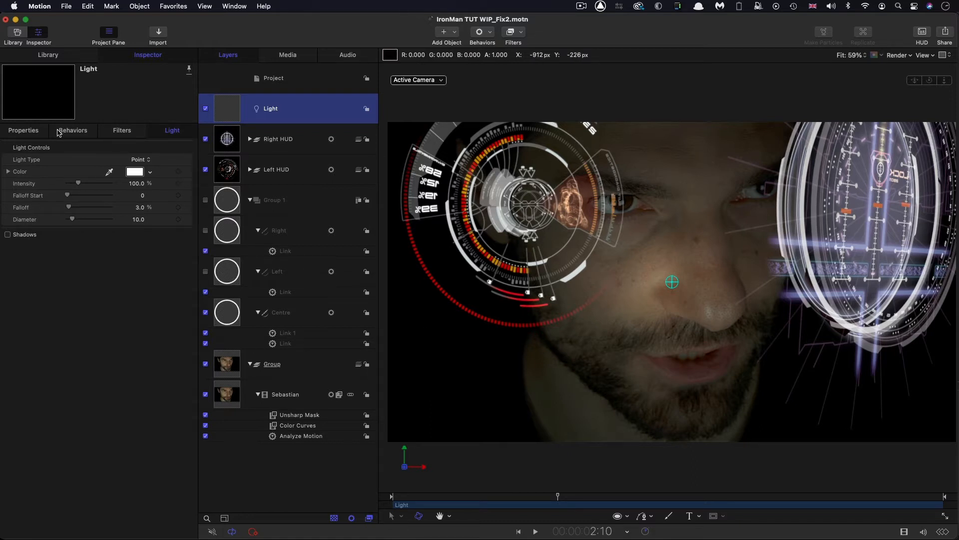
- Add a Link behavior to the light's Position with the Left circle as source and a Z offset of 50
{"action": "left_click", "coordinate": [32, 132]}
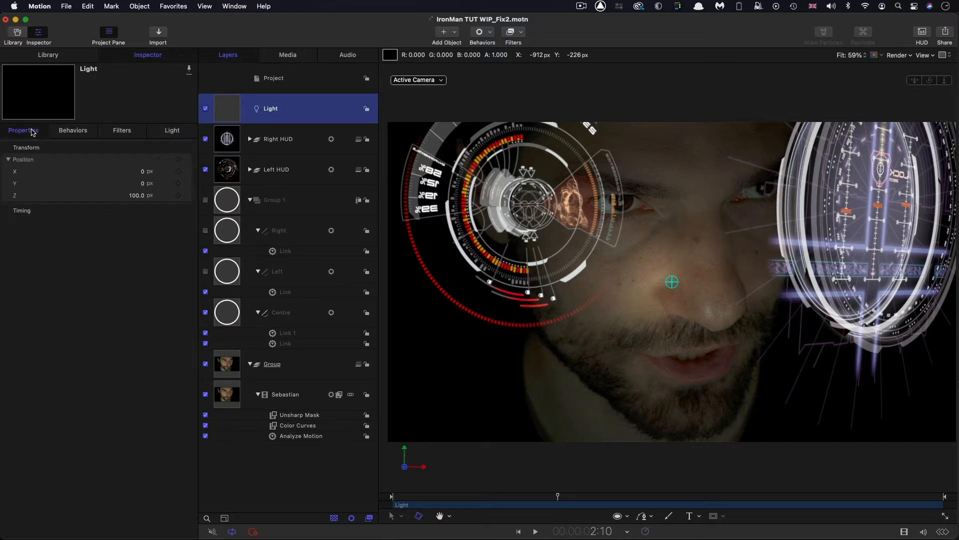
{"action": "left_click", "coordinate": [188, 159]}
{"action": "mouse_move", "coordinate": [230, 261]}
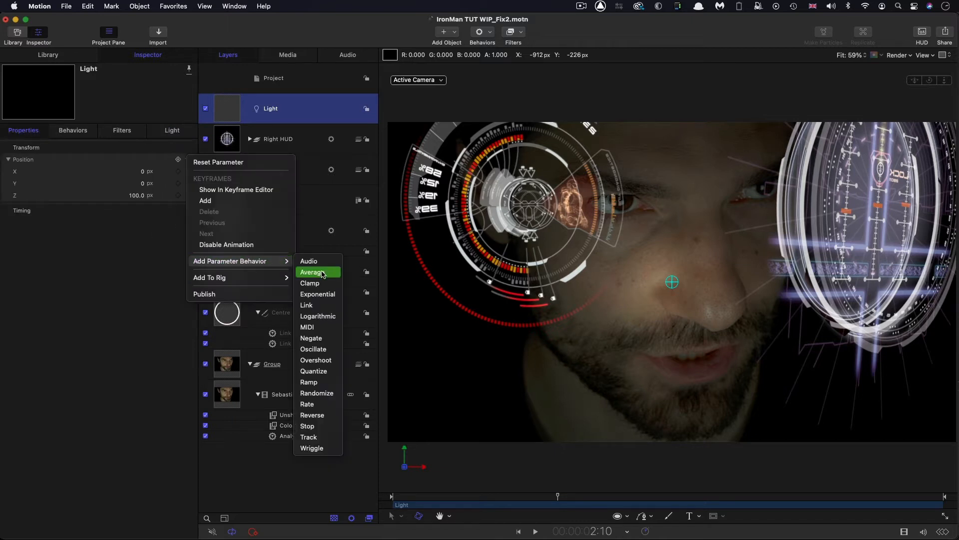
{"action": "left_click", "coordinate": [307, 306]}
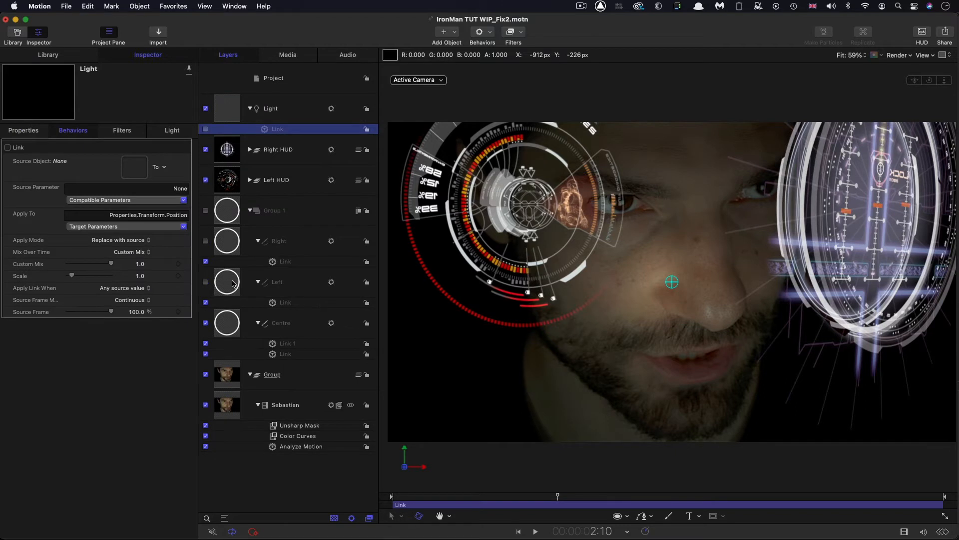
{"action": "left_click_drag", "start_coordinate": [130, 169], "coordinate": [134, 169]}
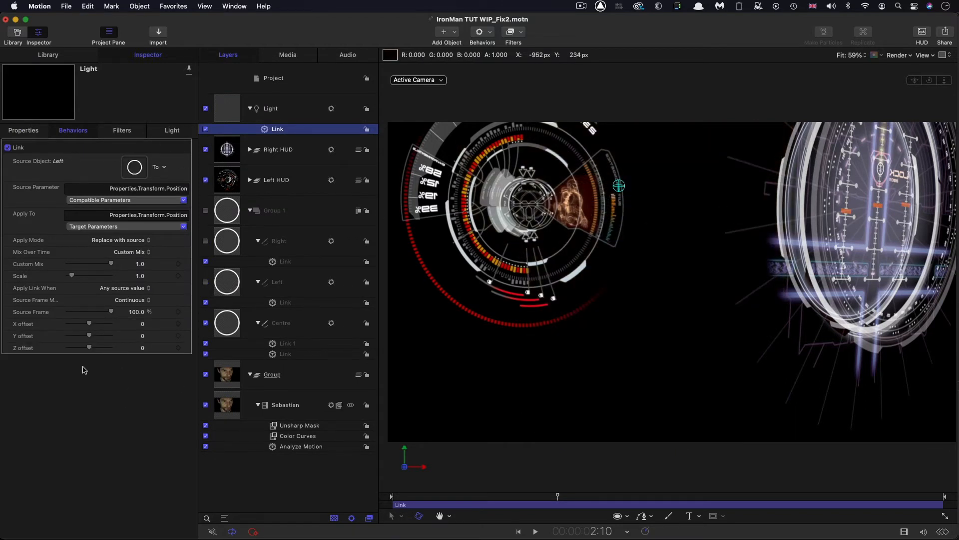
{"action": "left_click", "coordinate": [143, 348]}
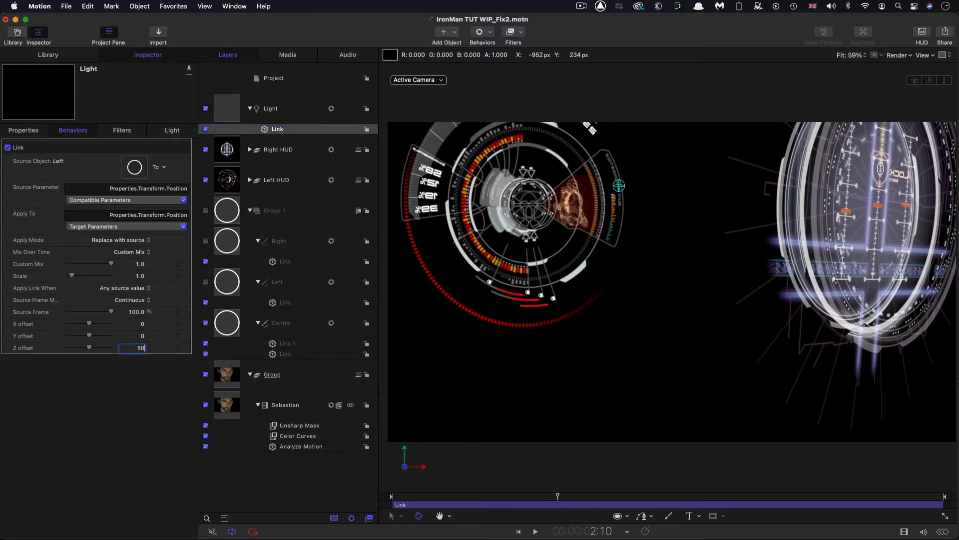
{"action": "key", "text": "Return"}
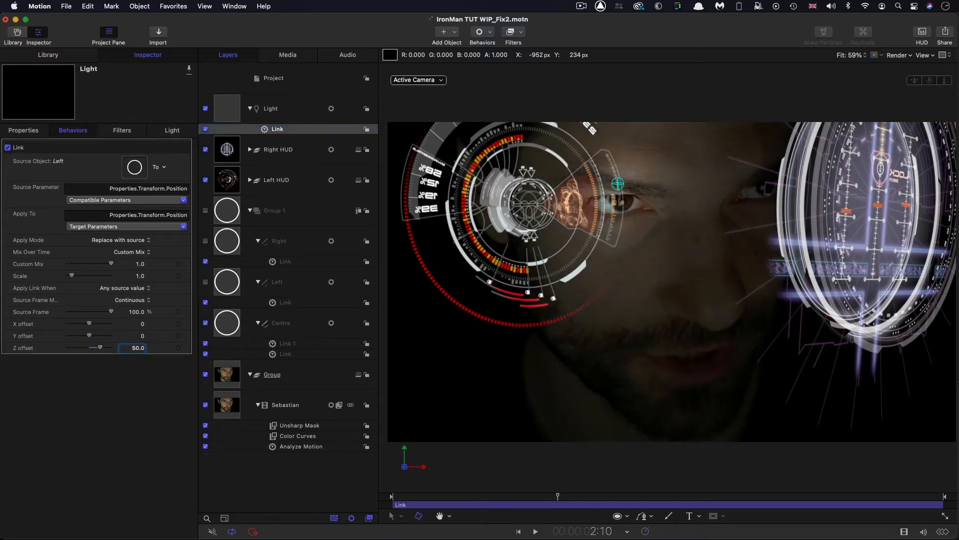
- Compare the face with the light off and on, and scrub the timeline to check how the light follows the eye
{"action": "left_click", "coordinate": [206, 108]}
{"action": "left_click", "coordinate": [205, 109]}
{"action": "left_click", "coordinate": [206, 108]}
{"action": "left_click", "coordinate": [205, 108]}
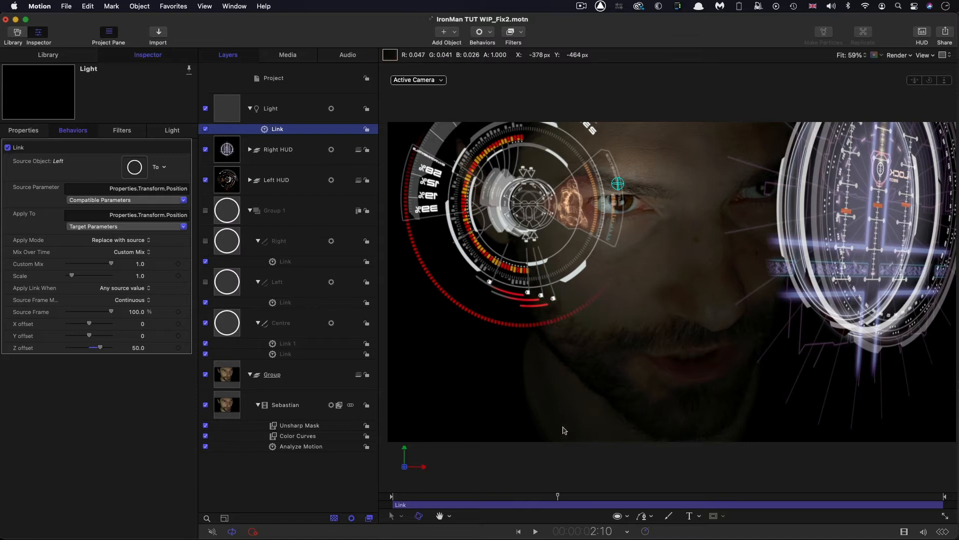
{"action": "left_click_drag", "start_coordinate": [562, 499], "coordinate": [720, 513]}
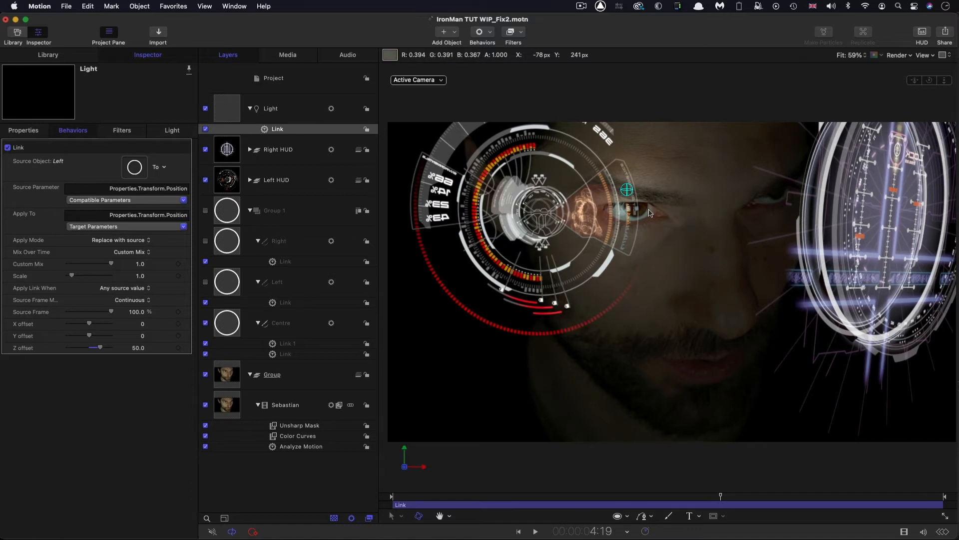
{"action": "left_click_drag", "start_coordinate": [763, 503], "coordinate": [531, 510]}
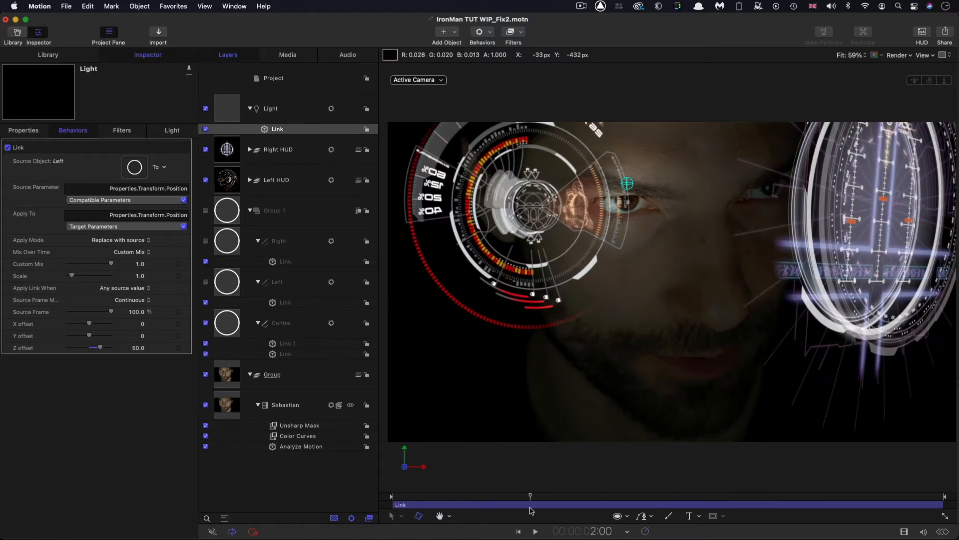
- Duplicate the linked light, set the copy's Link source to the Right circle, and preview both lights at several points in time
{"action": "left_click", "coordinate": [237, 106]}
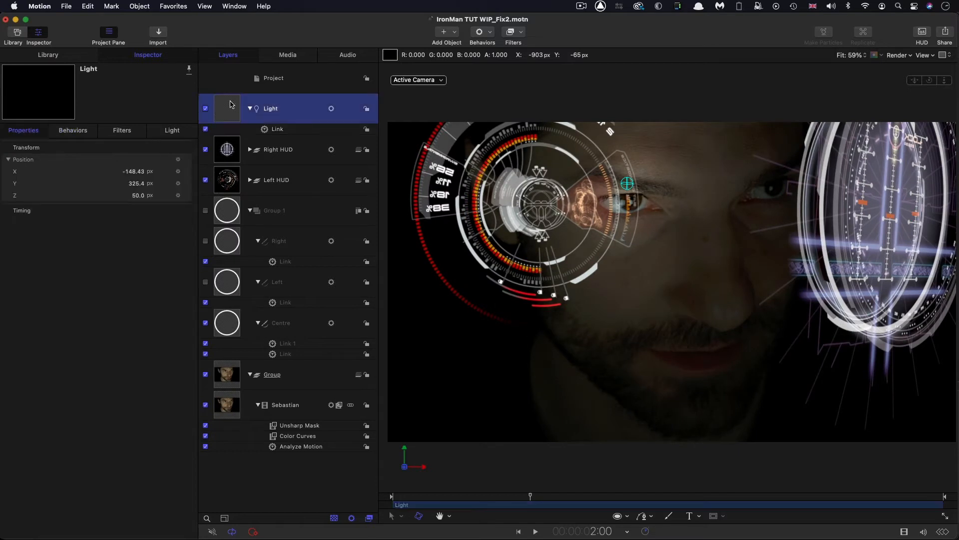
{"action": "right_click", "coordinate": [230, 104]}
{"action": "left_click", "coordinate": [244, 139]}
{"action": "left_click", "coordinate": [67, 130]}
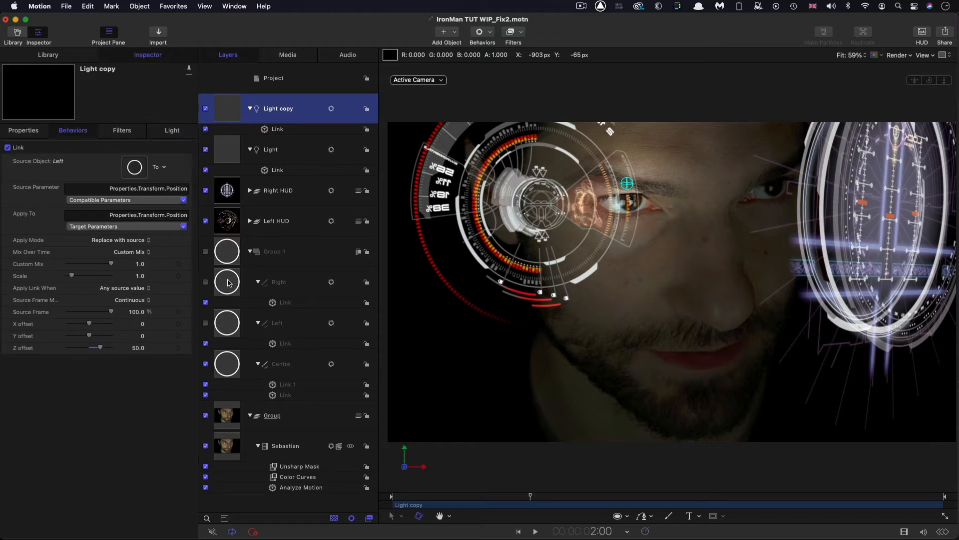
{"action": "mouse_move", "coordinate": [232, 286]}
{"action": "left_mouse_down"}
{"action": "mouse_move", "coordinate": [172, 168]}
{"action": "mouse_move", "coordinate": [137, 167]}
{"action": "left_mouse_up"}
{"action": "left_click", "coordinate": [610, 505]}
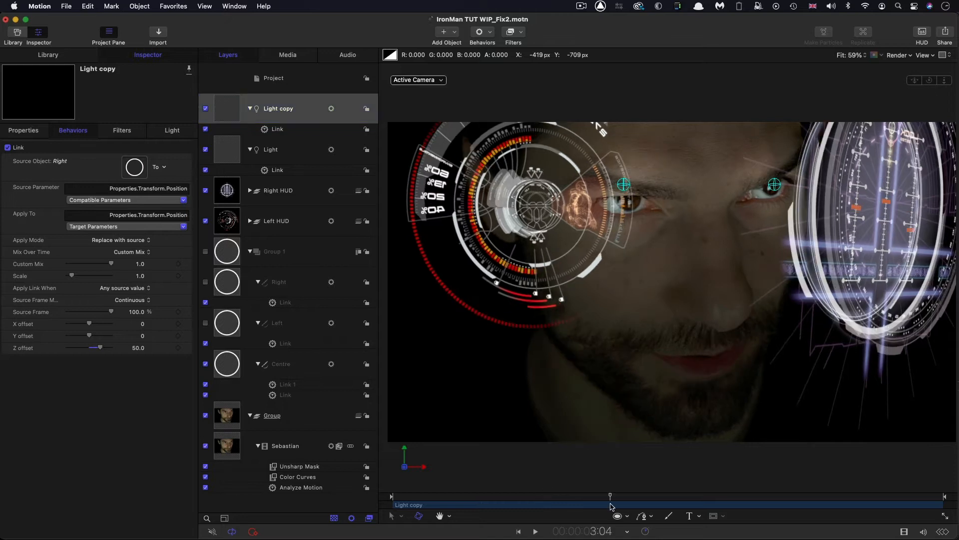
{"action": "left_click", "coordinate": [635, 497]}
{"action": "left_click", "coordinate": [694, 497]}
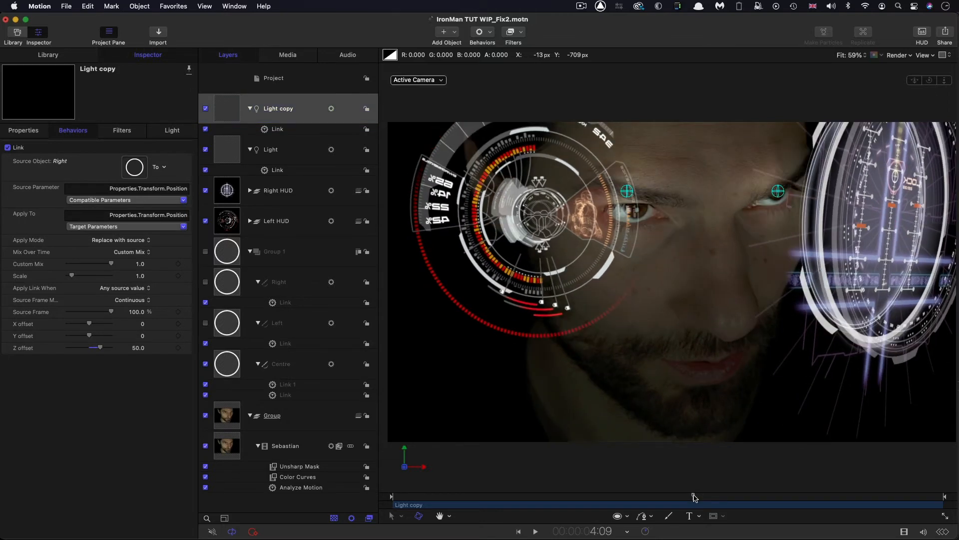
{"action": "key", "text": "space"}
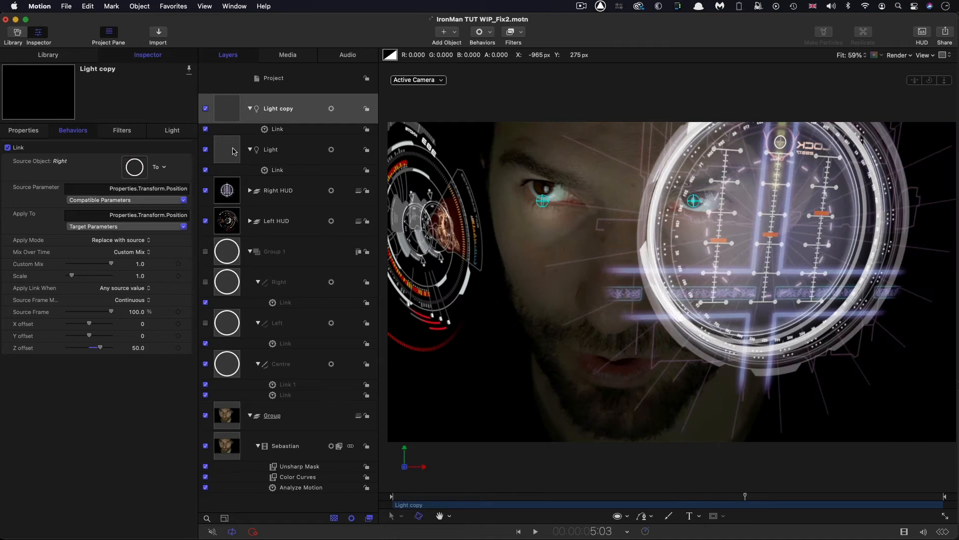
- Sample an orange from the left HUD as the original light's colour and reduce its saturation to 33%
{"action": "left_click", "coordinate": [233, 151]}
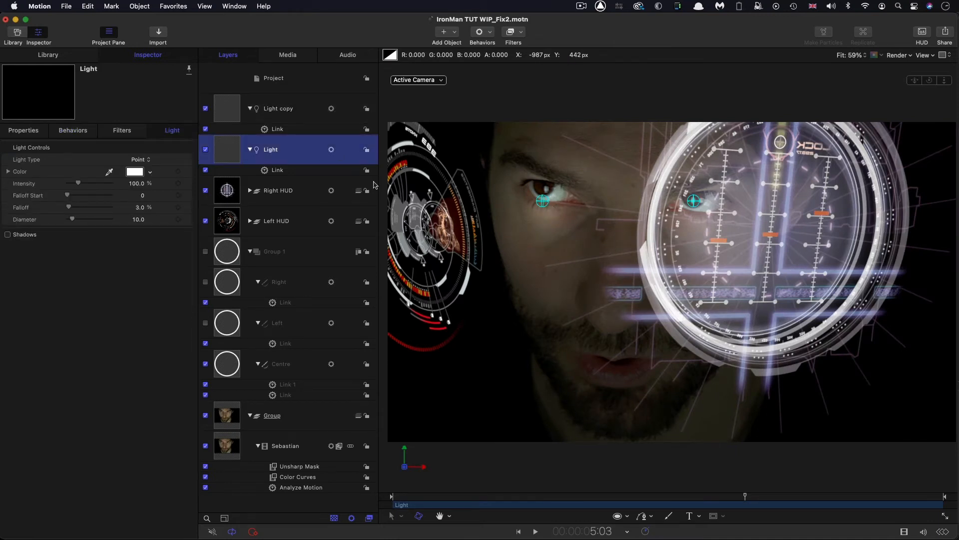
{"action": "left_click", "coordinate": [110, 173]}
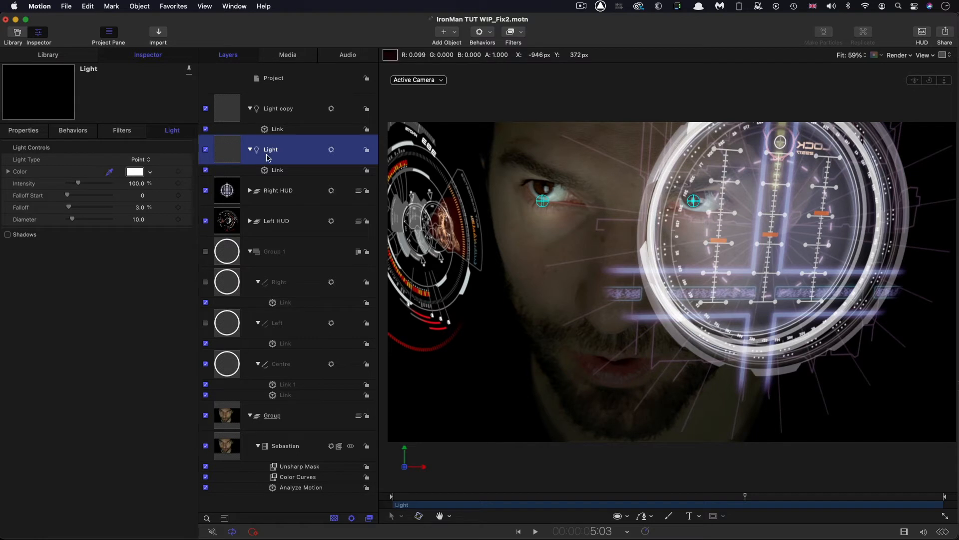
{"action": "left_click", "coordinate": [397, 167]}
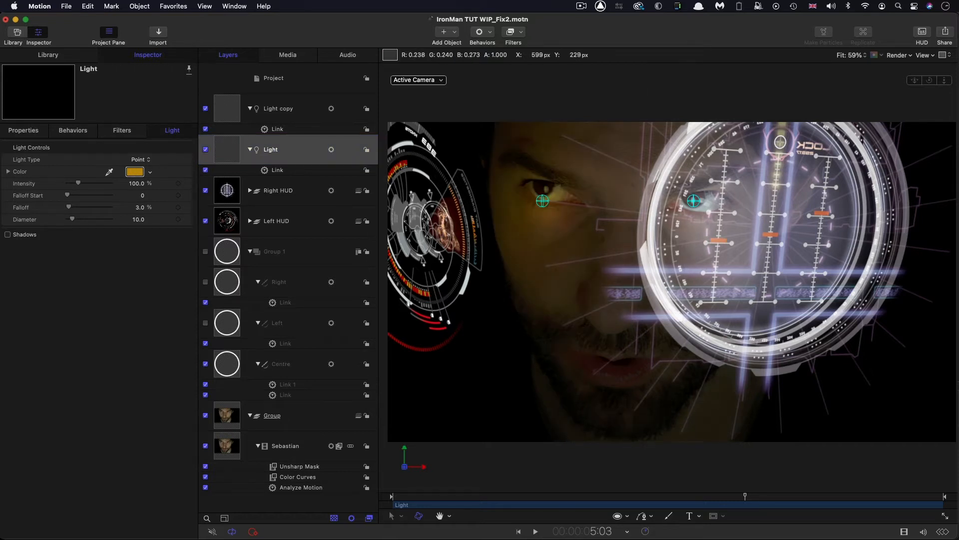
{"action": "left_click", "coordinate": [134, 171]}
{"action": "left_click_drag", "start_coordinate": [589, 163], "coordinate": [806, 264]}
{"action": "left_click_drag", "start_coordinate": [820, 328], "coordinate": [734, 336]}
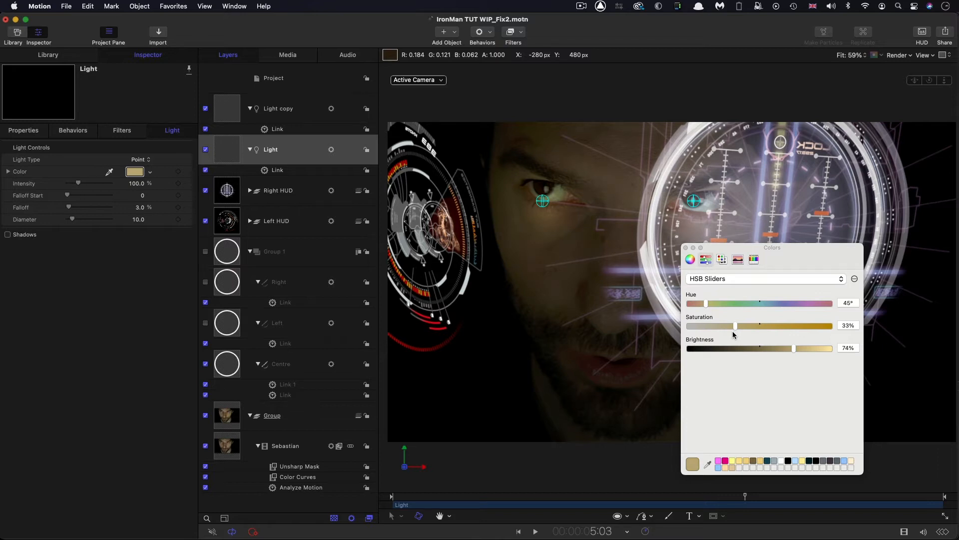
{"action": "left_click", "coordinate": [685, 247]}
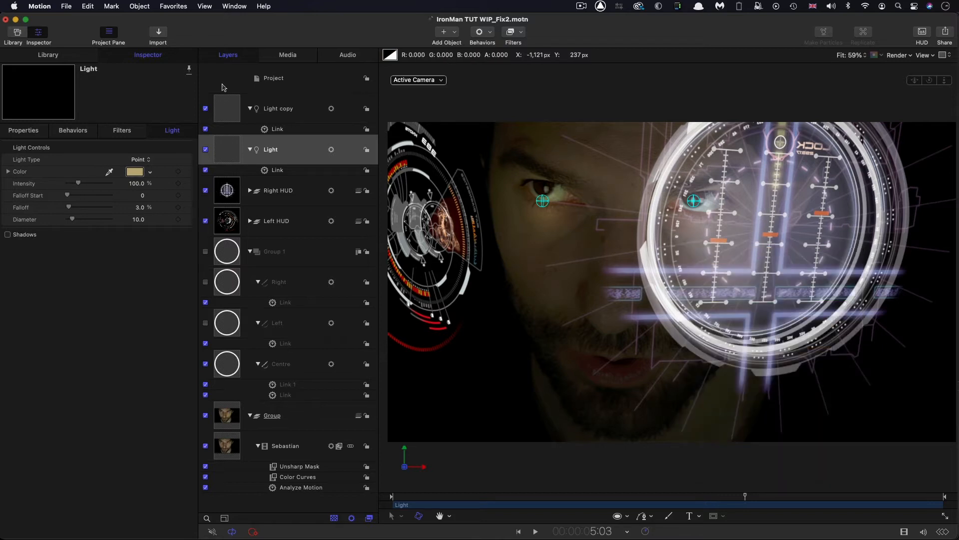
- Sample a pale blue-violet from the right HUD as the Light copy's colour and check the lighting along the timeline
{"action": "left_click_drag", "start_coordinate": [740, 501], "coordinate": [621, 497]}
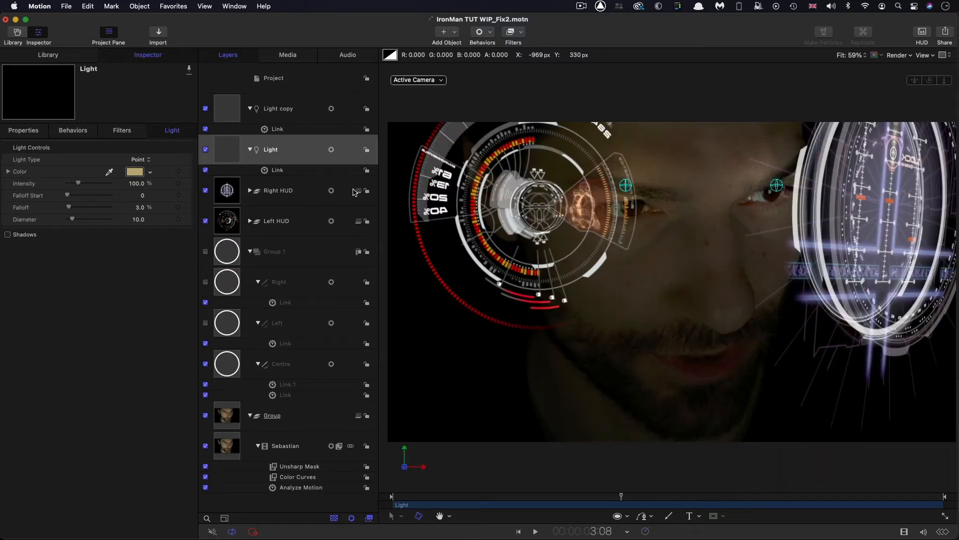
{"action": "left_click", "coordinate": [228, 108]}
{"action": "left_click", "coordinate": [109, 172]}
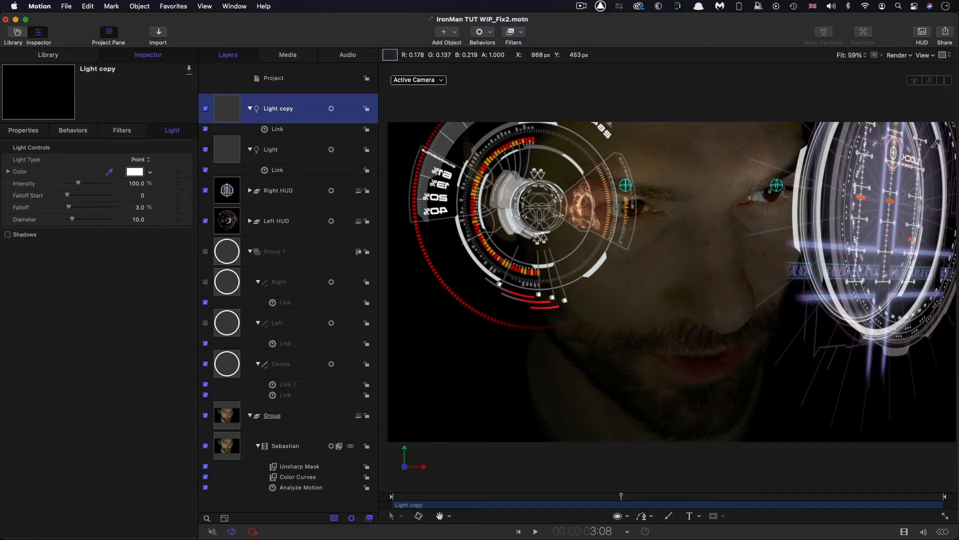
{"action": "left_click", "coordinate": [886, 209]}
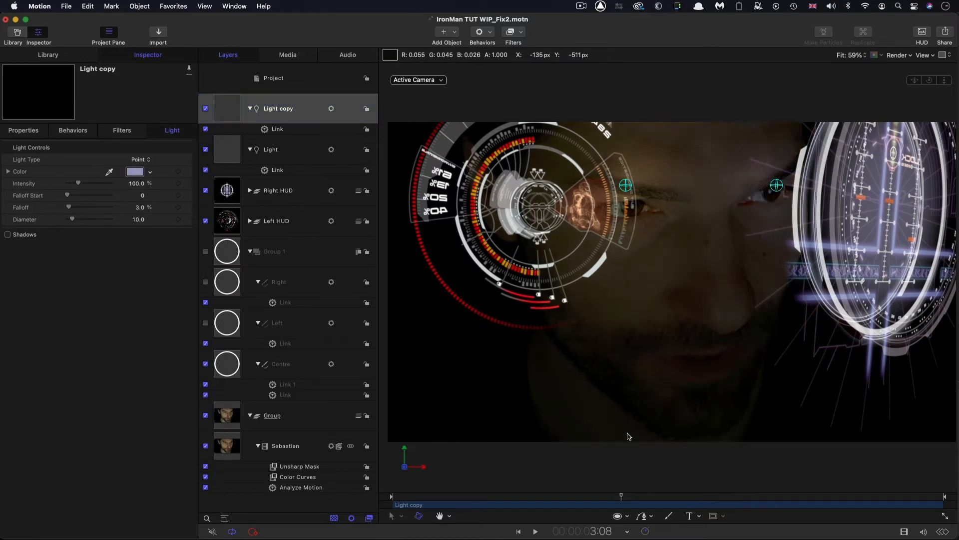
{"action": "left_click_drag", "start_coordinate": [644, 496], "coordinate": [702, 496]}
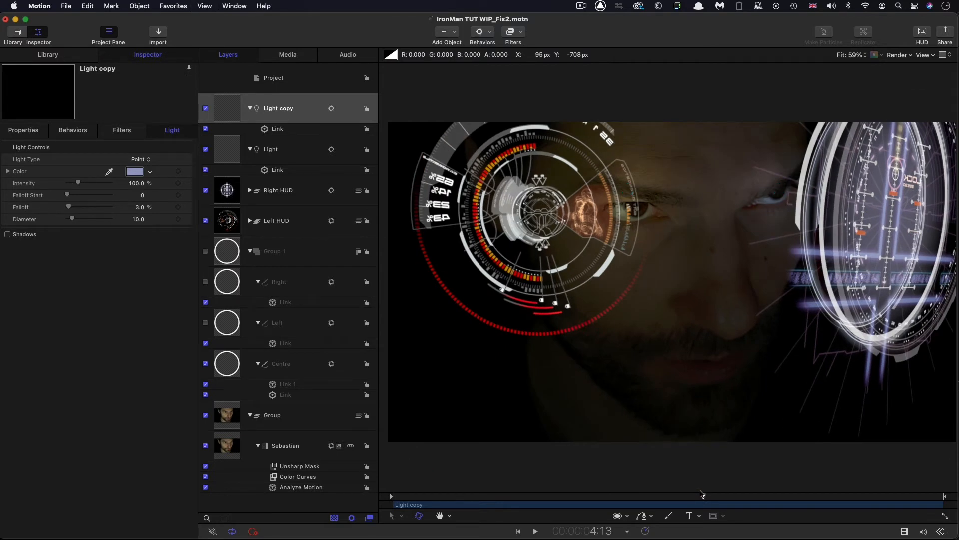
{"action": "left_click", "coordinate": [521, 498]}
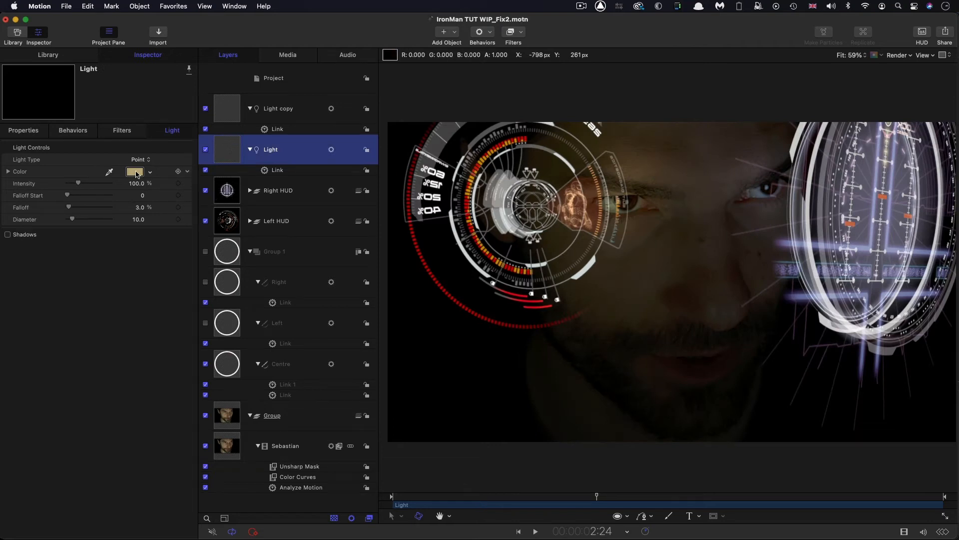
- Lower the saturation of the original light's warm colour further
{"action": "left_click", "coordinate": [135, 173]}
{"action": "left_click_drag", "start_coordinate": [735, 329], "coordinate": [712, 330]}
{"action": "left_click", "coordinate": [685, 247]}
- At frame 5, hide the Right HUD group and expand the Left HUD group
{"action": "left_click", "coordinate": [220, 225]}
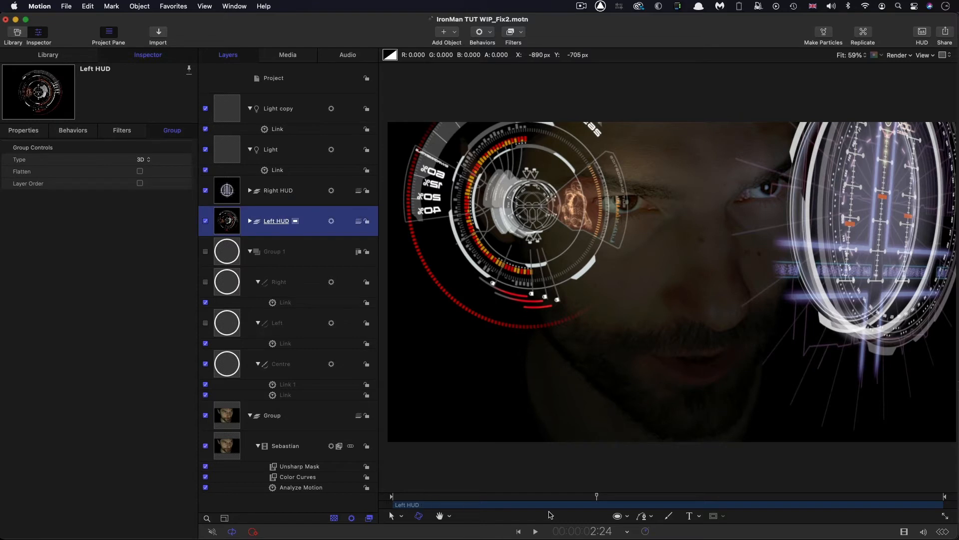
{"action": "left_click", "coordinate": [602, 533]}
{"action": "type", "text": "5"}
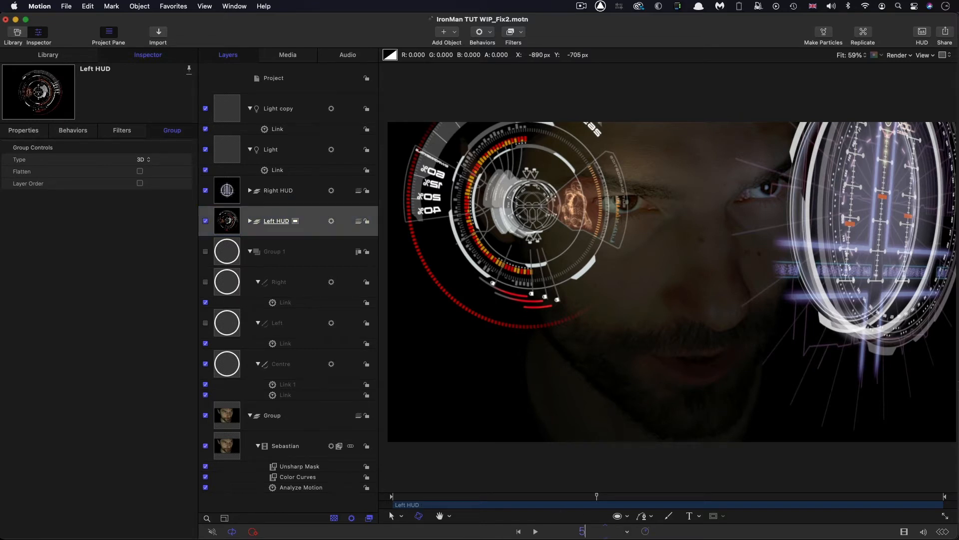
{"action": "key", "text": "Return"}
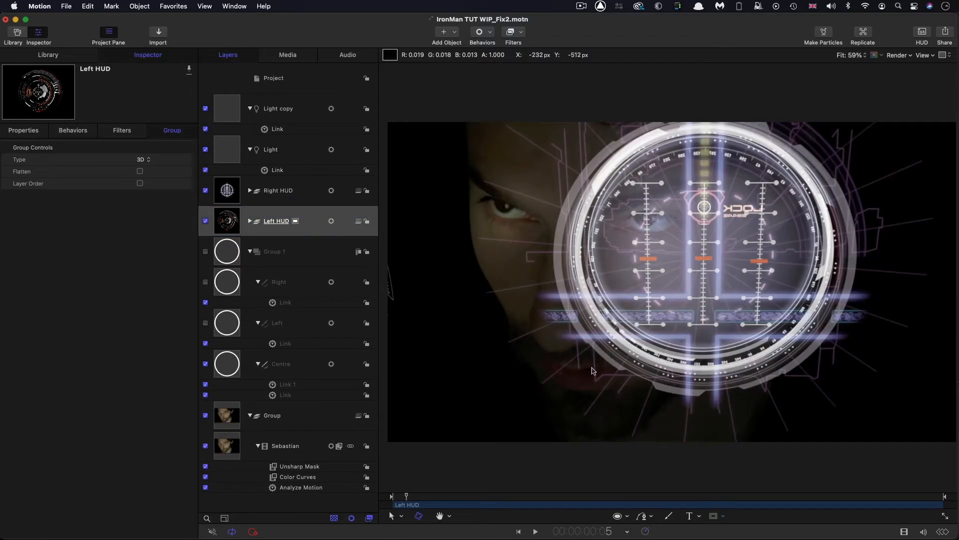
{"action": "left_click", "coordinate": [205, 191]}
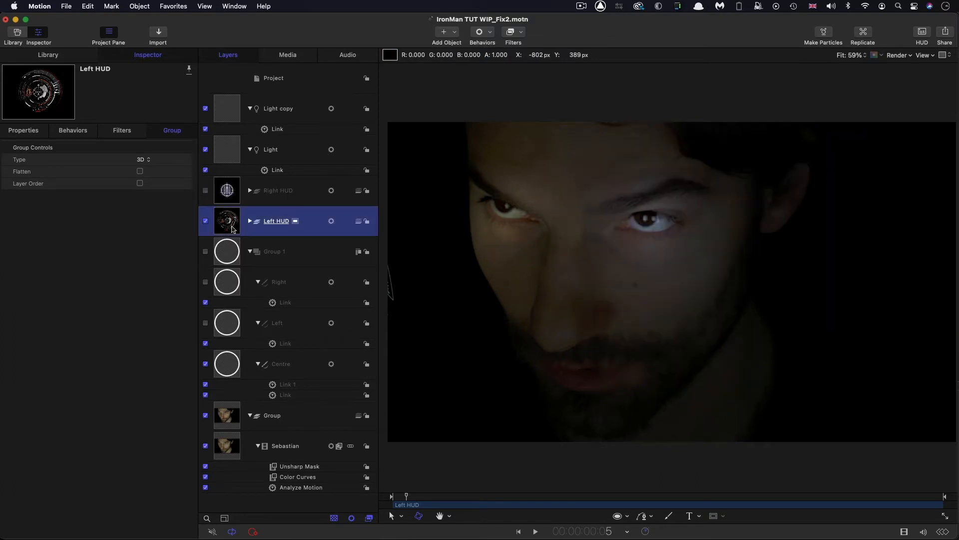
{"action": "left_click", "coordinate": [250, 221]}
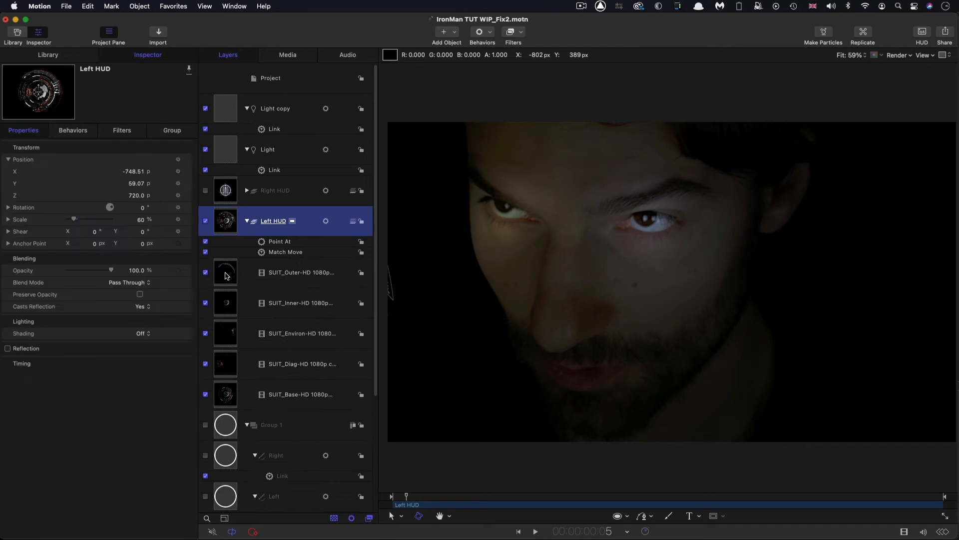
- Keyframe the Scale of the five SUIT clips in the Left HUD group at 100% at frames 5 and 15, and return to frame 5
{"action": "left_click", "coordinate": [225, 272]}
{"action": "left_click", "coordinate": [229, 398], "text": "shift"}
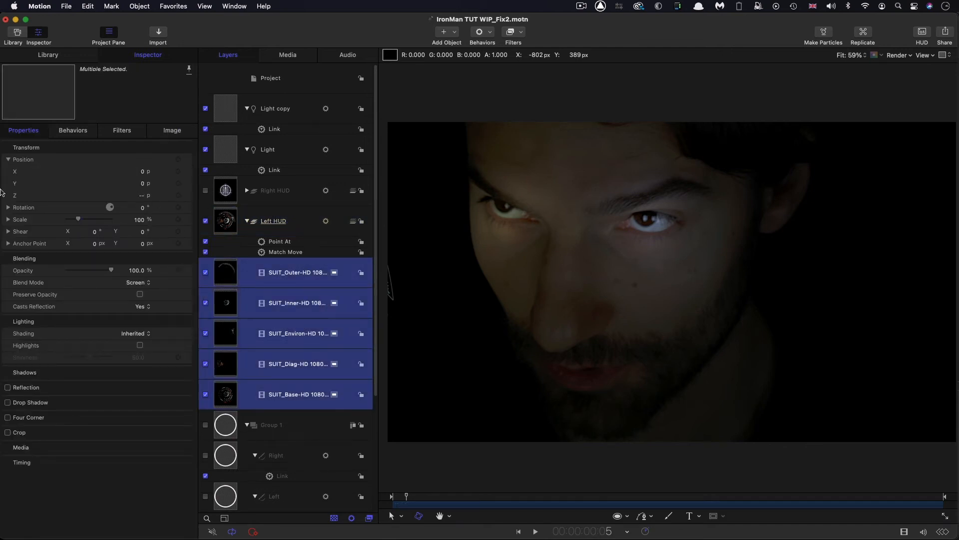
{"action": "left_click", "coordinate": [179, 221]}
{"action": "left_click", "coordinate": [607, 531]}
{"action": "type", "text": "15"}
{"action": "key", "text": "Return"}
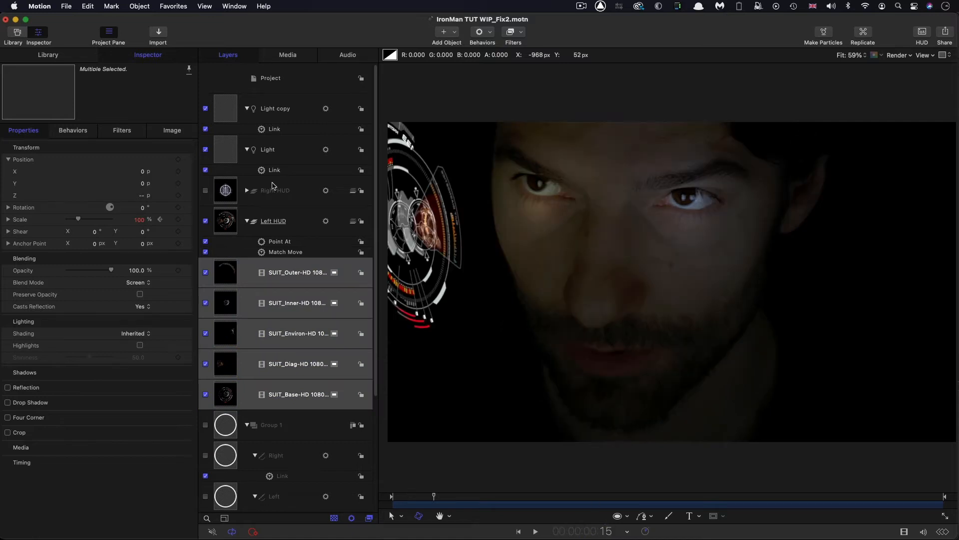
{"action": "left_click", "coordinate": [179, 220]}
{"action": "left_click", "coordinate": [160, 220]}
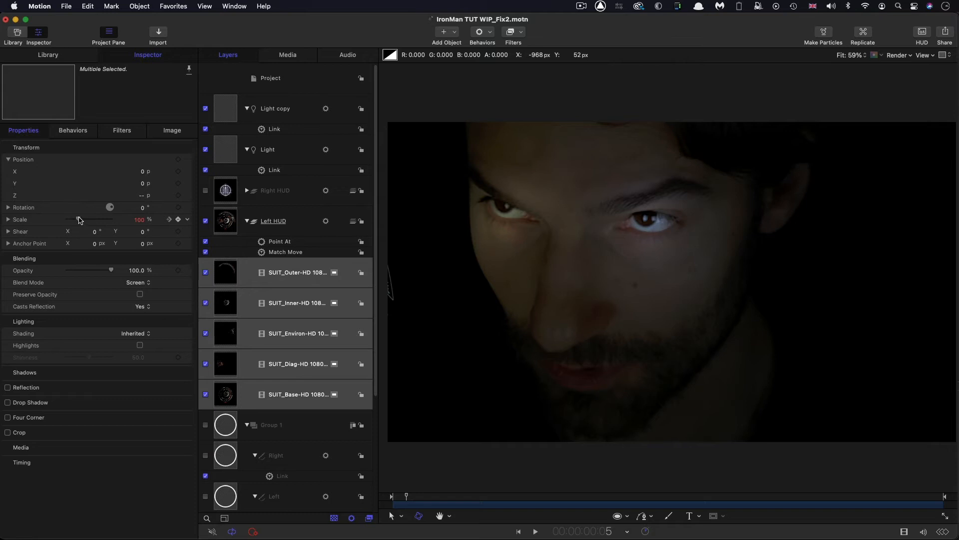
- Set the Scale of the five selected SUIT clips to 0% at frame 5 and play the scale-up from the start
{"action": "left_click_drag", "start_coordinate": [78, 221], "coordinate": [67, 220]}
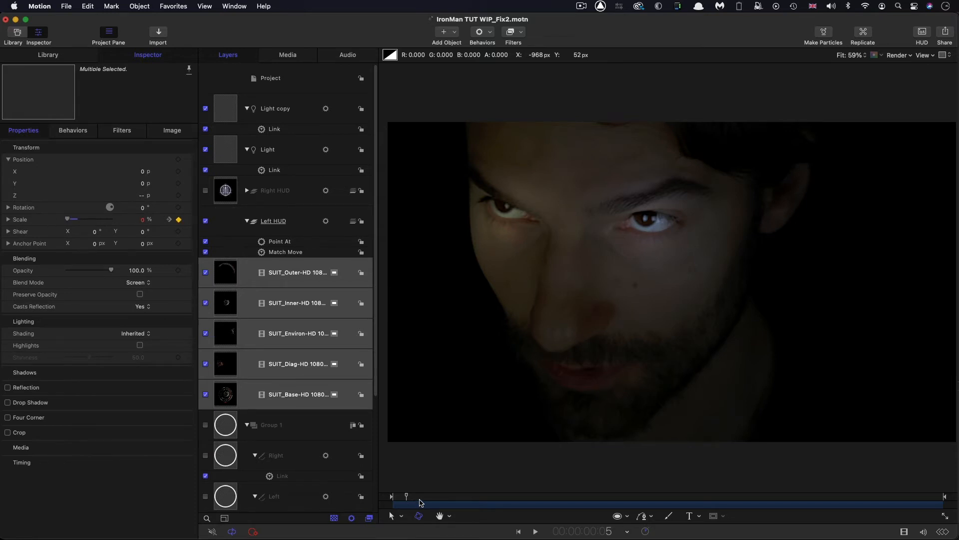
{"action": "left_click_drag", "start_coordinate": [406, 496], "coordinate": [361, 498]}
{"action": "key", "text": "space"}
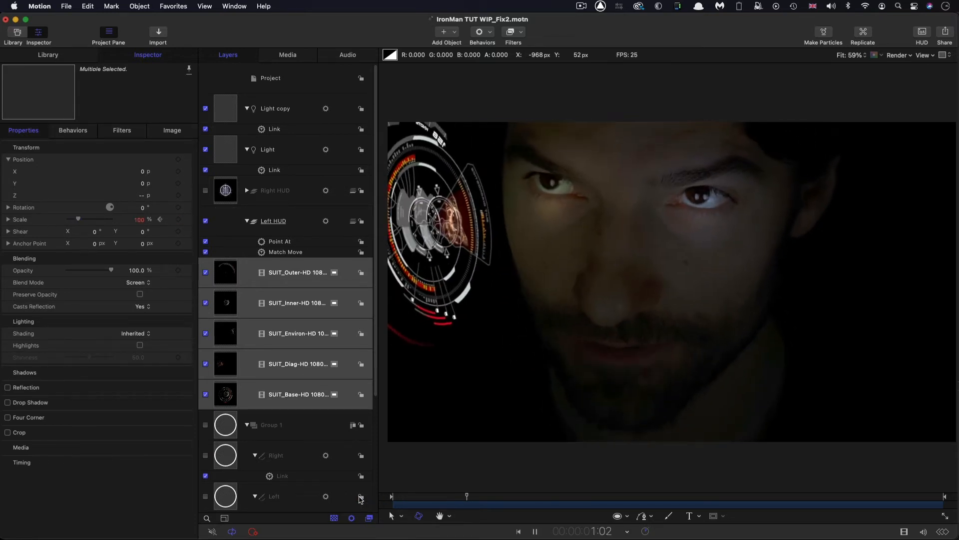
{"action": "left_click_drag", "start_coordinate": [521, 496], "coordinate": [472, 519]}
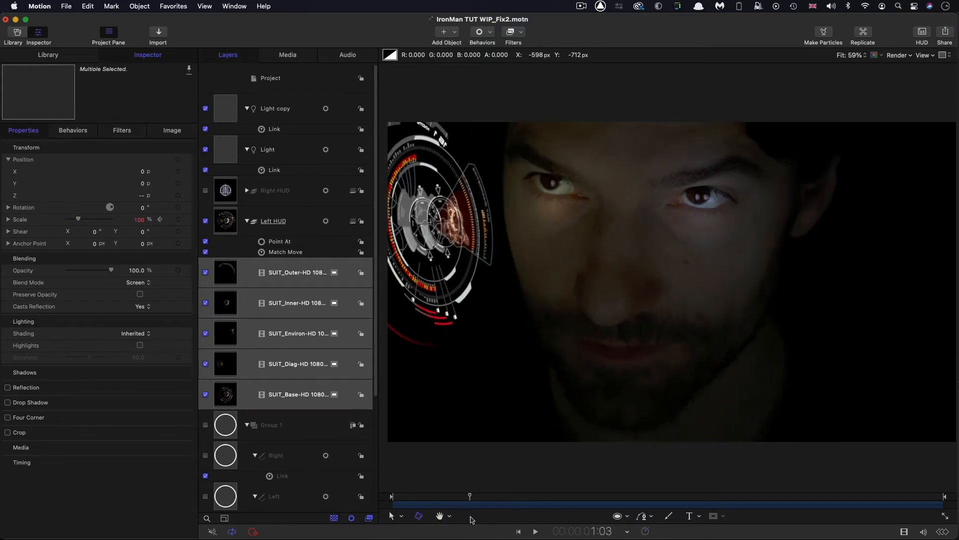
- Show the clip keyframes in the timeline and delay both SUIT_Diag Scale keyframes by 10 frames, to frame 15 and 1:00
{"action": "key", "text": "super+7"}
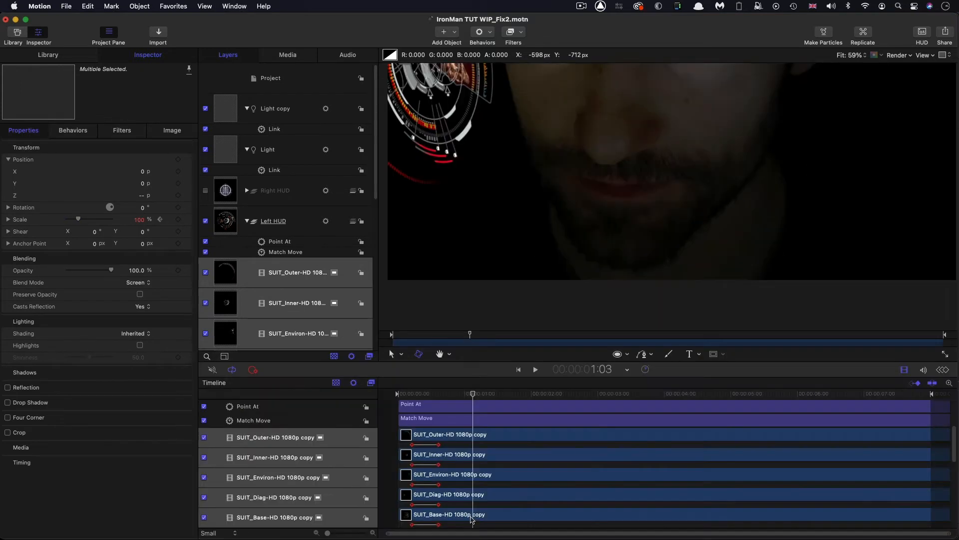
{"action": "left_click", "coordinate": [502, 310]}
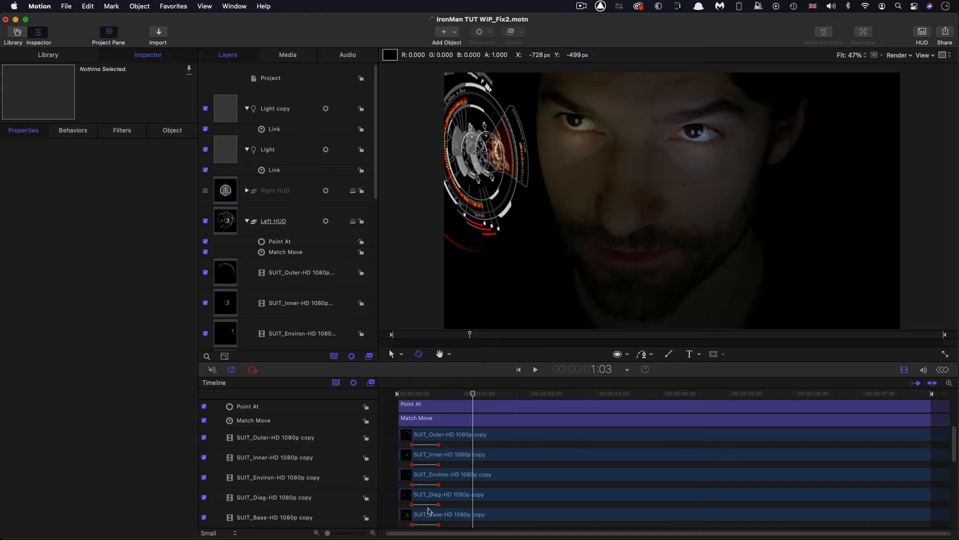
{"action": "left_click", "coordinate": [412, 504]}
{"action": "left_click", "coordinate": [439, 504], "text": "shift"}
{"action": "left_click_drag", "start_coordinate": [439, 505], "coordinate": [462, 505]}
- Delay both SUIT_Environ Scale keyframes to frames 10 and 20 and play back the staggered Left HUD animation
{"action": "left_click", "coordinate": [412, 485]}
{"action": "left_click", "coordinate": [439, 485], "text": "shift"}
{"action": "left_click_drag", "start_coordinate": [438, 485], "coordinate": [452, 485]}
{"action": "left_click_drag", "start_coordinate": [455, 398], "coordinate": [394, 400]}
{"action": "key", "text": "space"}
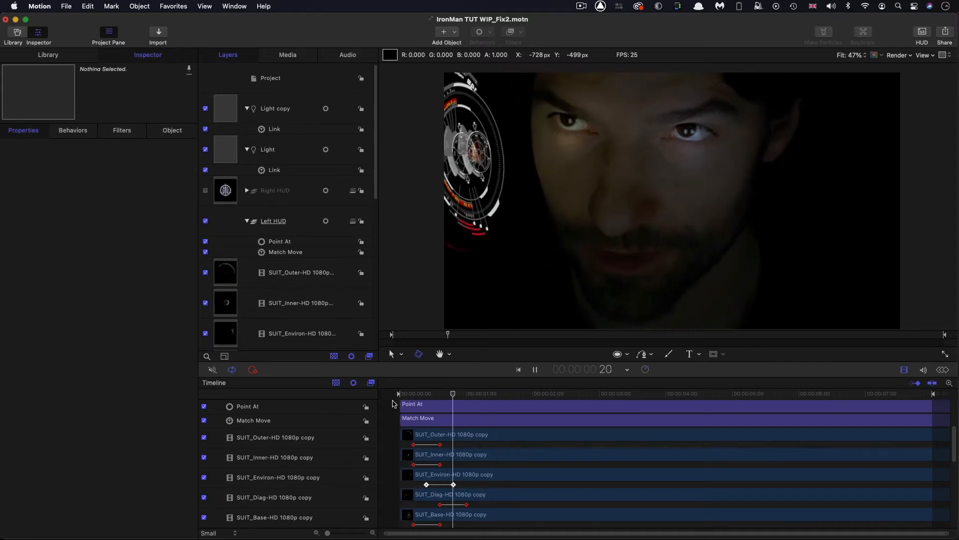
{"action": "key", "text": "space"}
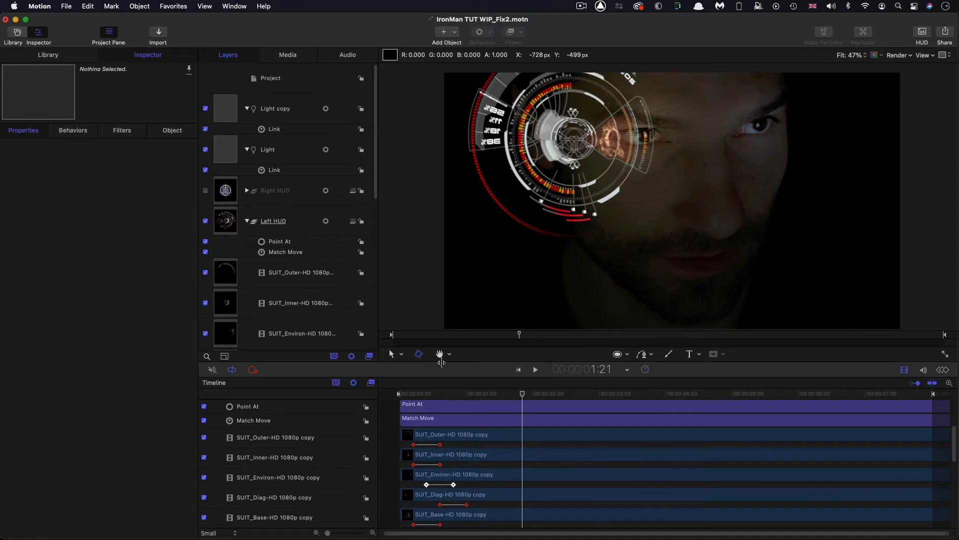
- At 1:00, set the SUIT_Diag clip's Scale to 150% and play back the result from the start
{"action": "left_click_drag", "start_coordinate": [496, 400], "coordinate": [468, 414]}
{"action": "scroll", "coordinate": [298, 293], "scroll_direction": "down", "scroll_amount": 10}
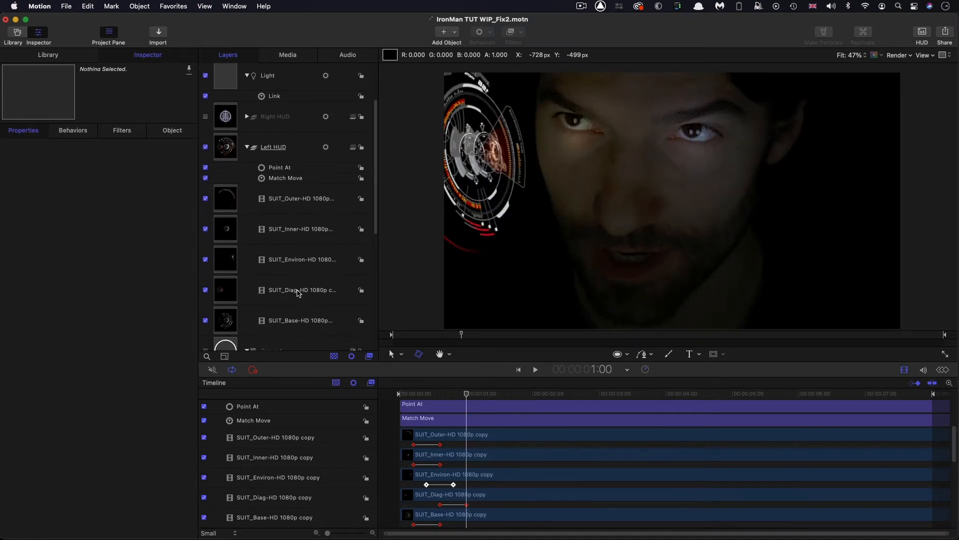
{"action": "left_click", "coordinate": [242, 212]}
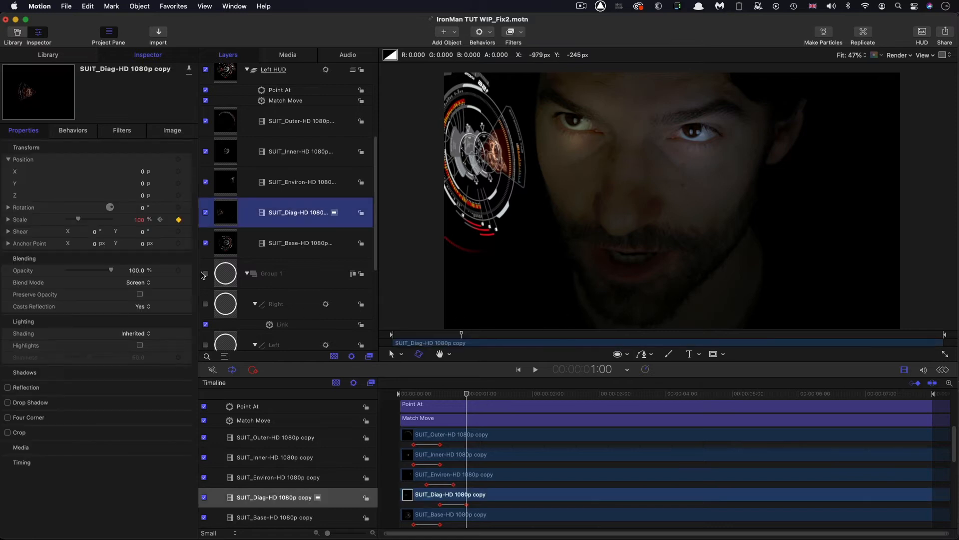
{"action": "left_click", "coordinate": [139, 219]}
{"action": "type", "text": "150"}
{"action": "key", "text": "Return"}
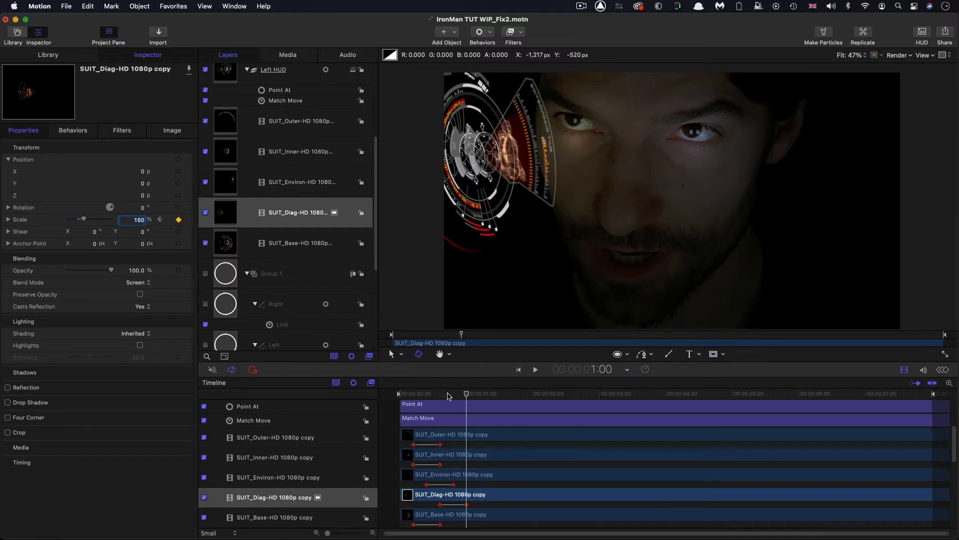
{"action": "key", "text": "Home"}
{"action": "key", "text": "space"}
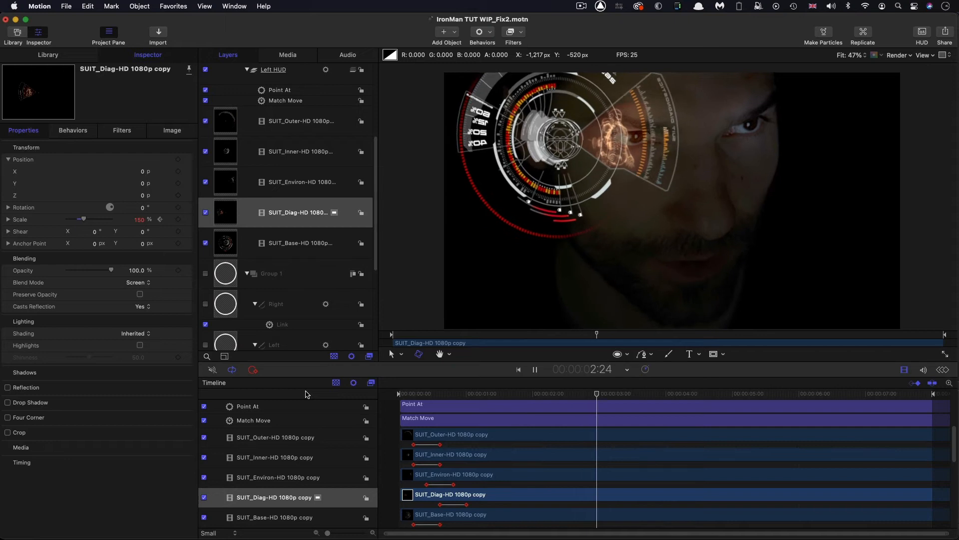
{"action": "key", "text": "space"}
- Keyframe the original Light's Intensity from 0% at frame 5 to 100% at frame 15 and preview it from the start
{"action": "left_click", "coordinate": [485, 394]}
{"action": "left_click_drag", "start_coordinate": [465, 403], "coordinate": [418, 417]}
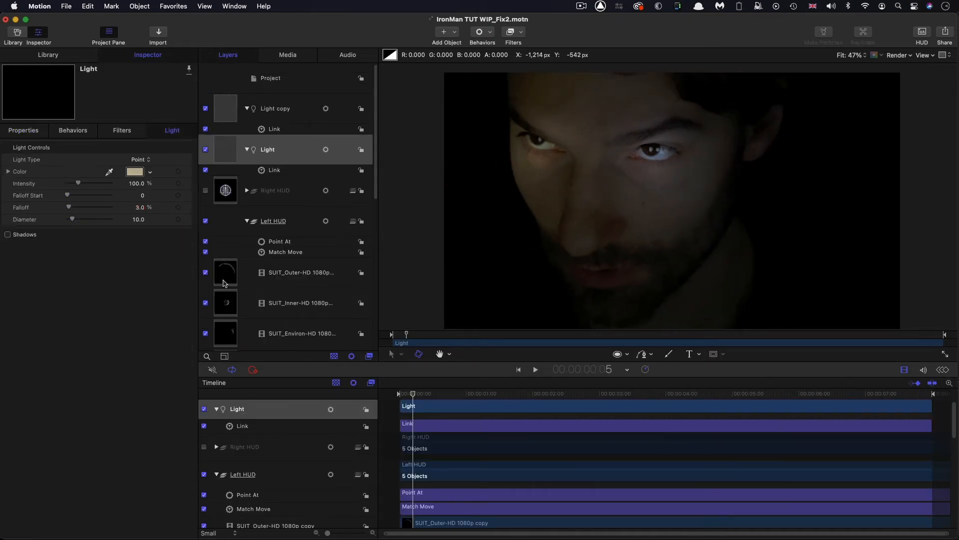
{"action": "left_click", "coordinate": [179, 183]}
{"action": "left_click_drag", "start_coordinate": [413, 394], "coordinate": [440, 397]}
{"action": "left_click", "coordinate": [178, 183]}
{"action": "left_click", "coordinate": [161, 184]}
{"action": "left_click_drag", "start_coordinate": [84, 185], "coordinate": [30, 186]}
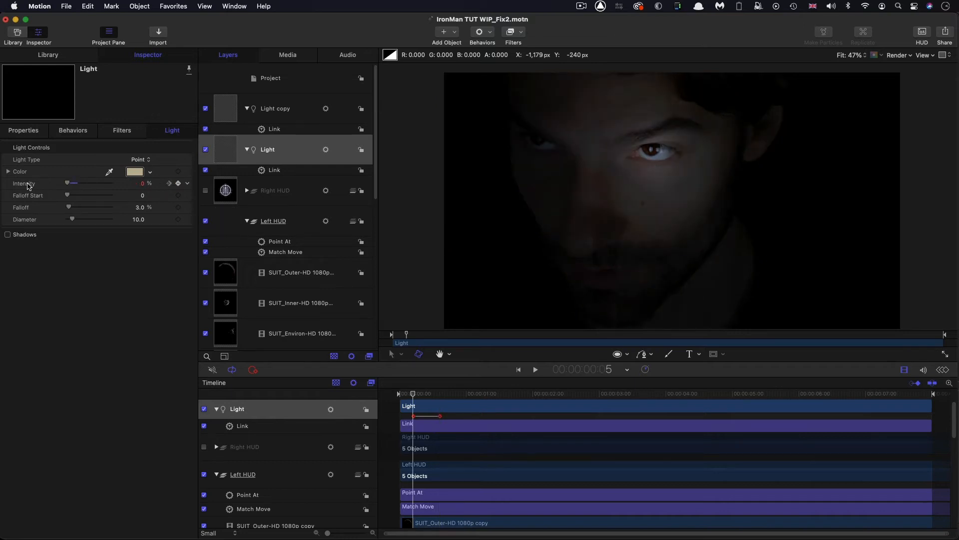
{"action": "key", "text": "space"}
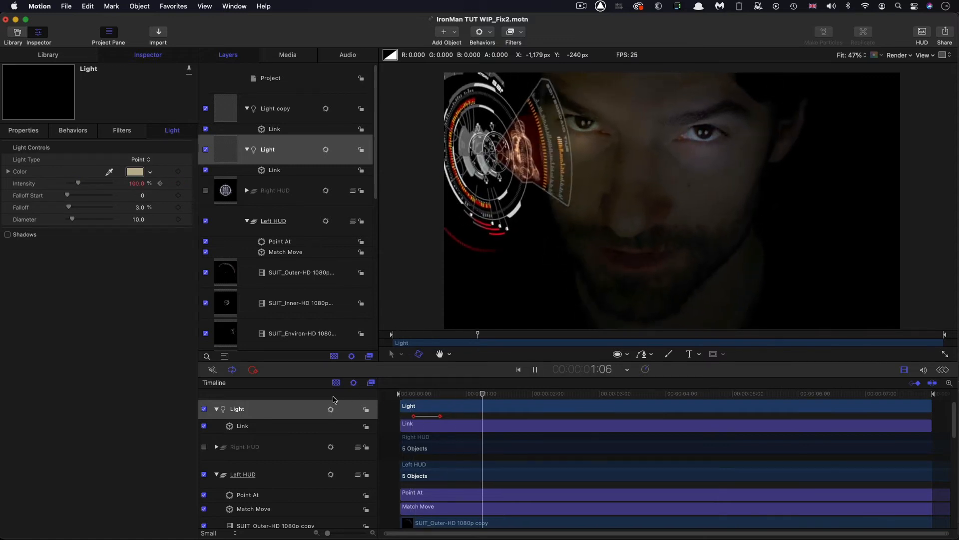
{"action": "key", "text": "space"}
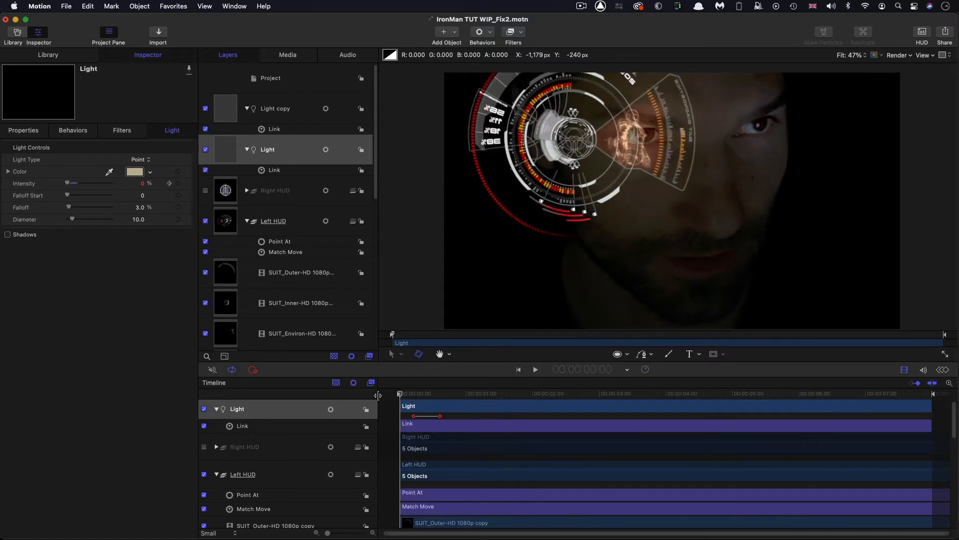
{"action": "key", "text": "Home"}
{"action": "key", "text": "space"}
{"action": "key", "text": "space"}
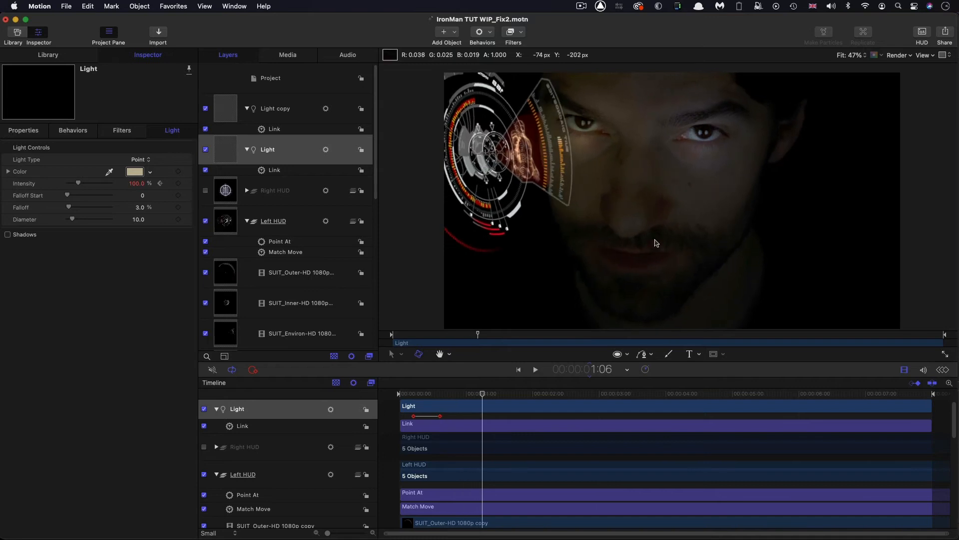
- Make the Right HUD group visible again and expand it in the layers list
{"action": "left_click", "coordinate": [205, 191]}
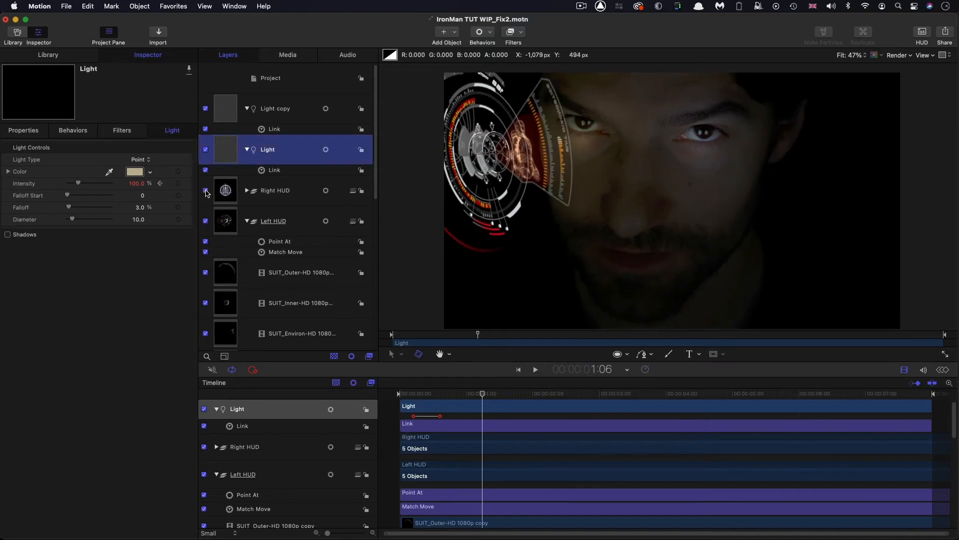
{"action": "left_click", "coordinate": [247, 191]}
{"action": "scroll", "coordinate": [283, 270], "scroll_direction": "down", "scroll_amount": 4}
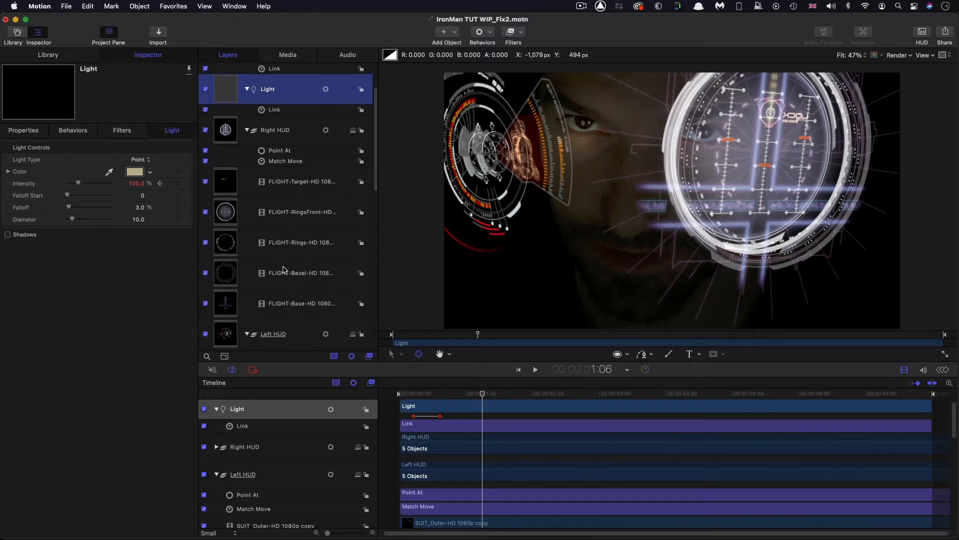
- Add Scale keyframes to the five FLIGHT clips in the Right HUD group at 1:05 and 1:15
{"action": "left_click", "coordinate": [223, 157]}
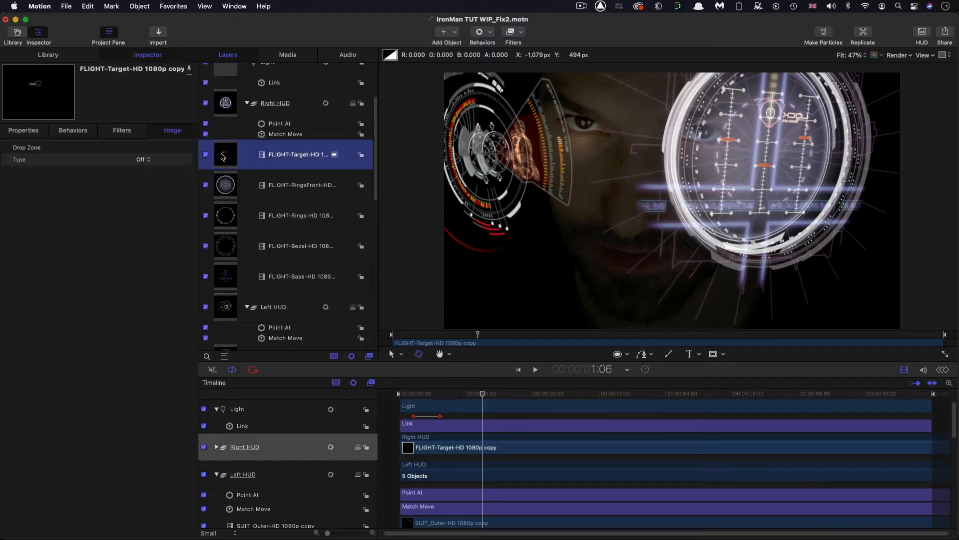
{"action": "left_click", "coordinate": [224, 281], "text": "shift"}
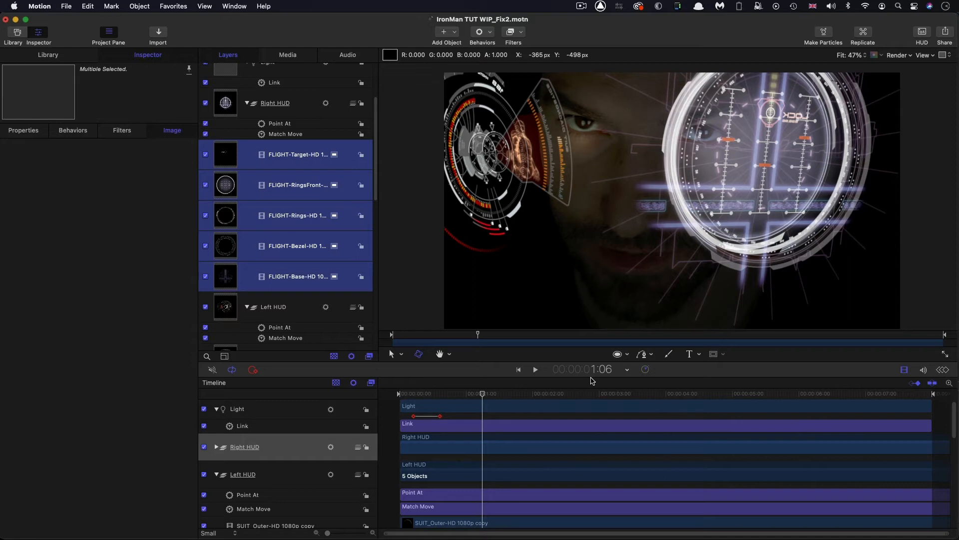
{"action": "left_click_drag", "start_coordinate": [484, 396], "coordinate": [481, 397]}
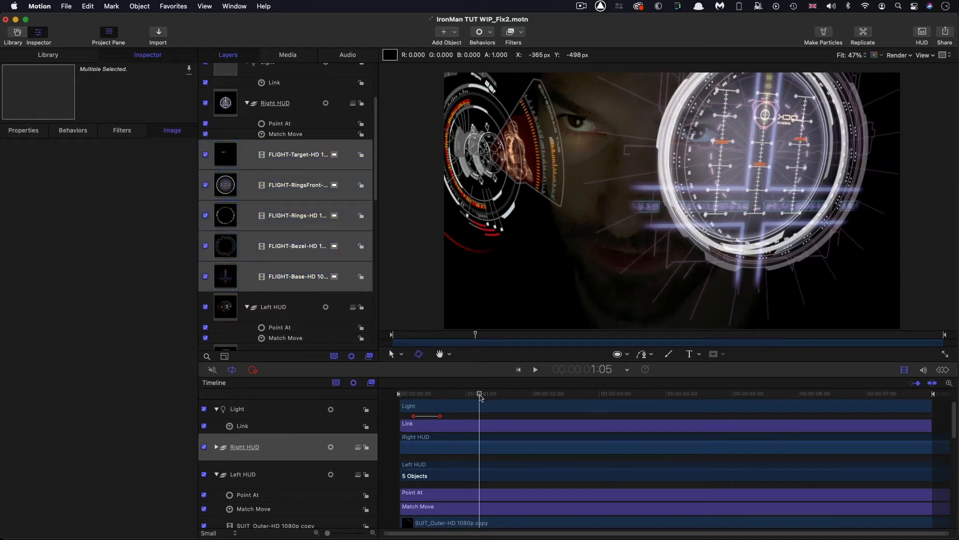
{"action": "left_click", "coordinate": [28, 132]}
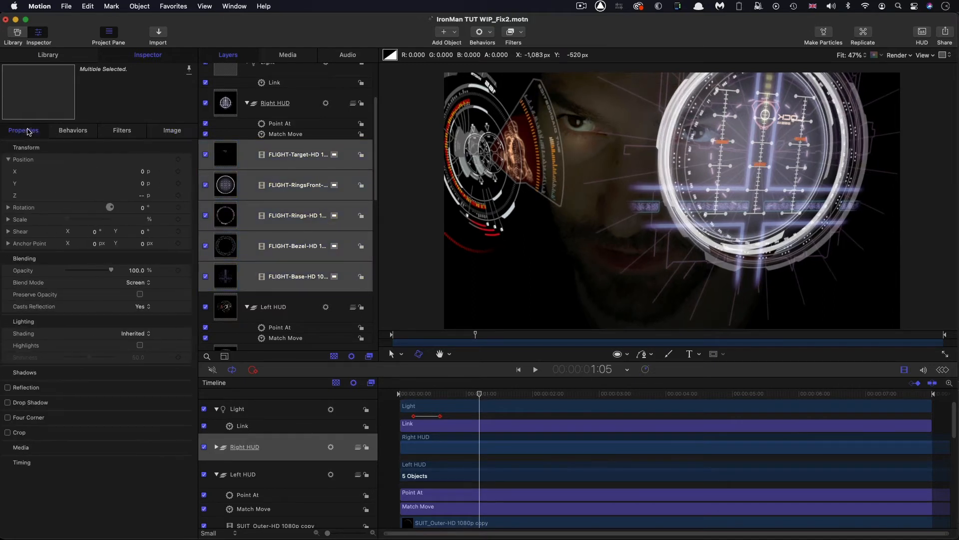
{"action": "left_click", "coordinate": [178, 220]}
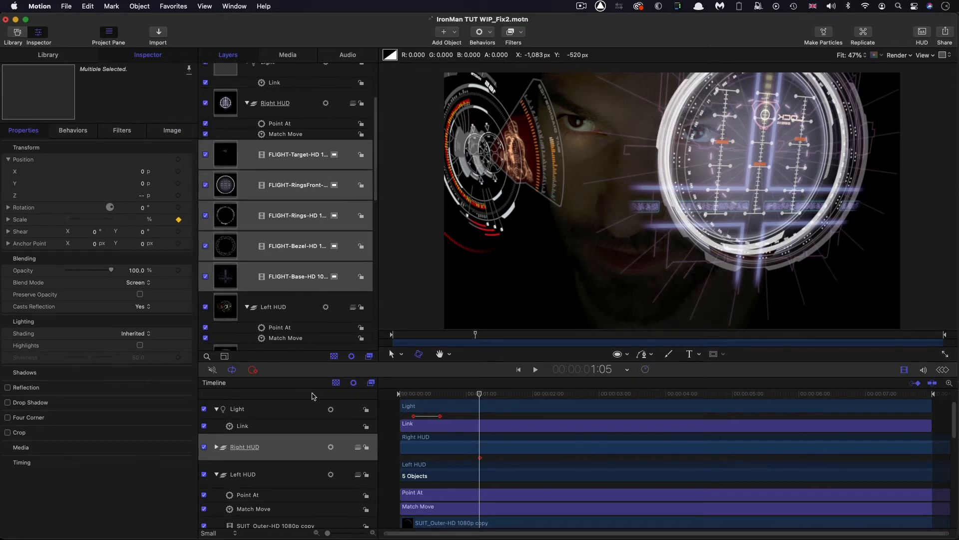
{"action": "left_click_drag", "start_coordinate": [499, 397], "coordinate": [508, 397]}
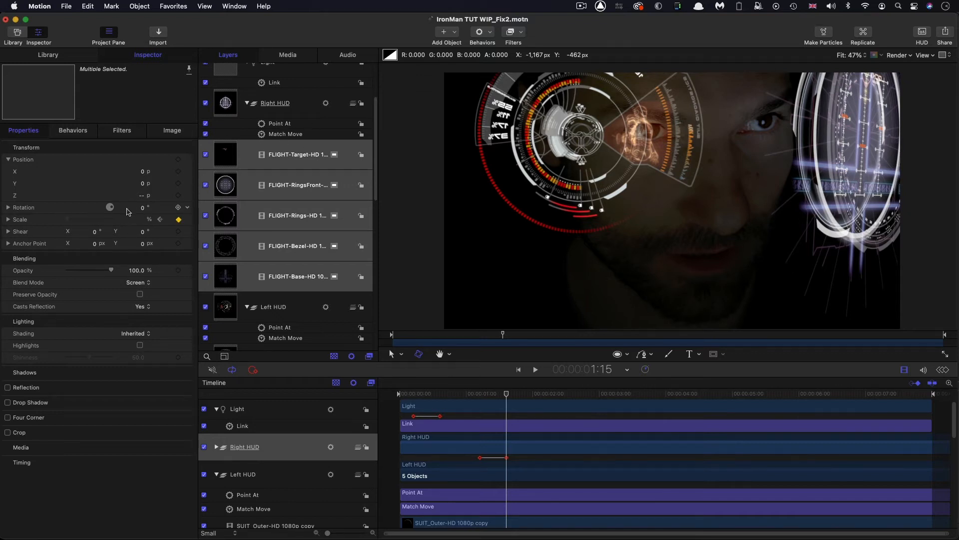
- Set the Scale of the FLIGHT-Target and FLIGHT-RingsFront clips to 0% at the 1:05 keyframe
{"action": "left_click", "coordinate": [264, 138]}
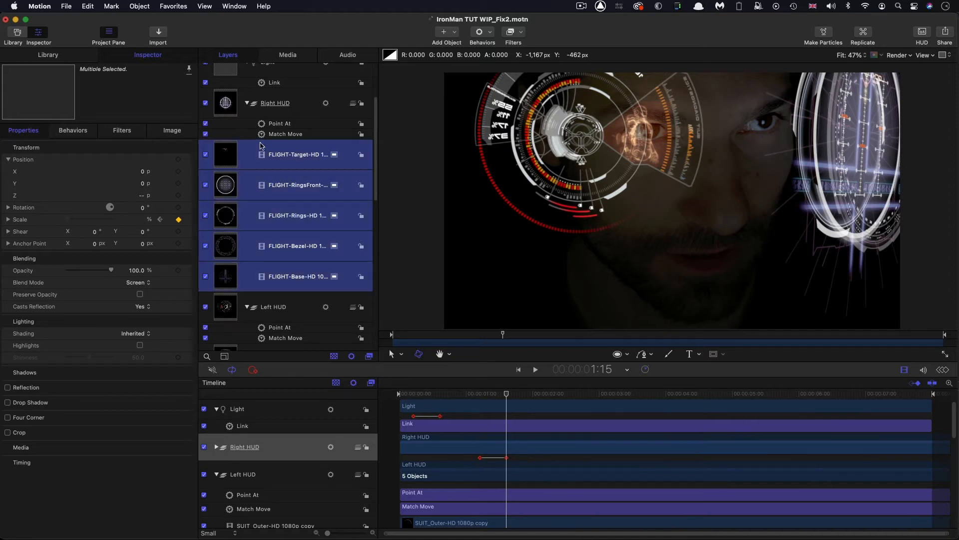
{"action": "left_click", "coordinate": [228, 162]}
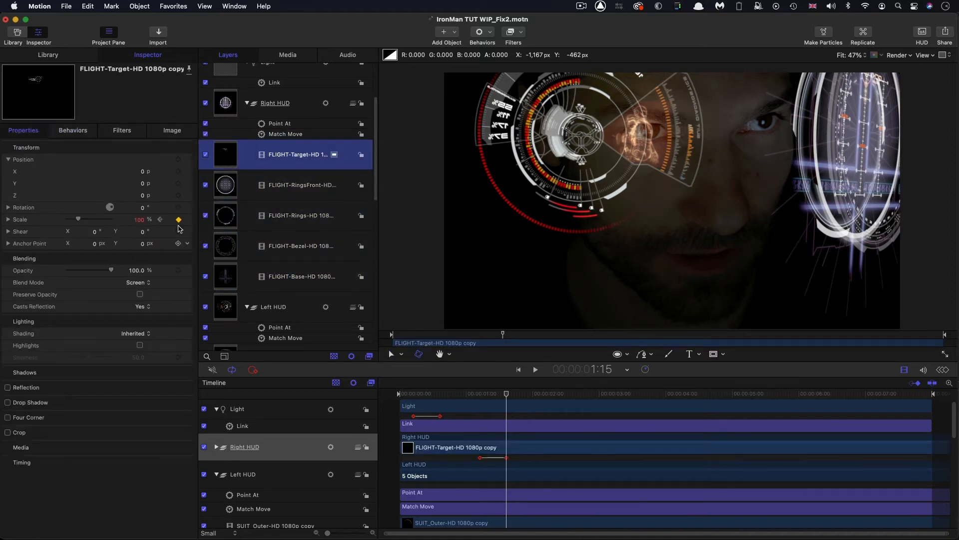
{"action": "left_click", "coordinate": [160, 220]}
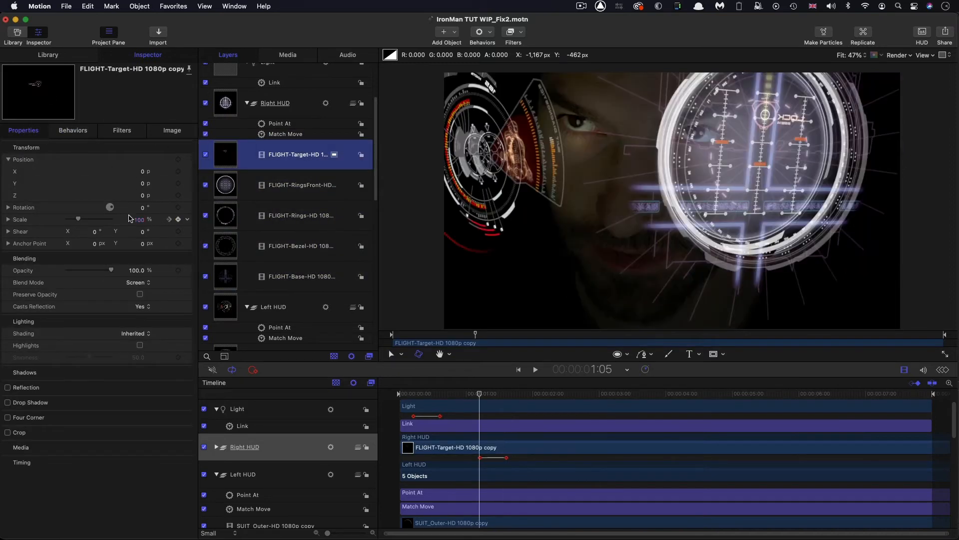
{"action": "left_click_drag", "start_coordinate": [76, 220], "coordinate": [3, 225]}
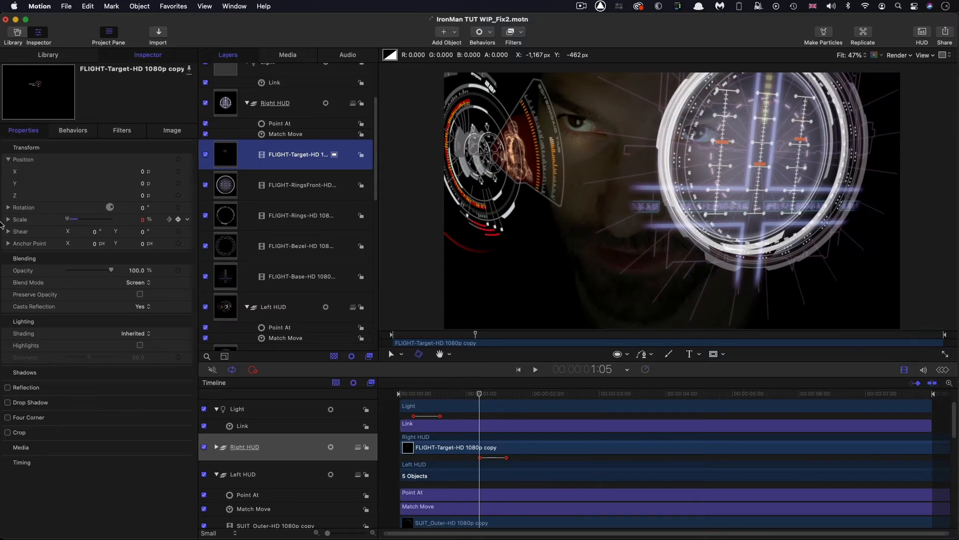
{"action": "left_click", "coordinate": [222, 184]}
{"action": "left_click_drag", "start_coordinate": [79, 221], "coordinate": [3, 220]}
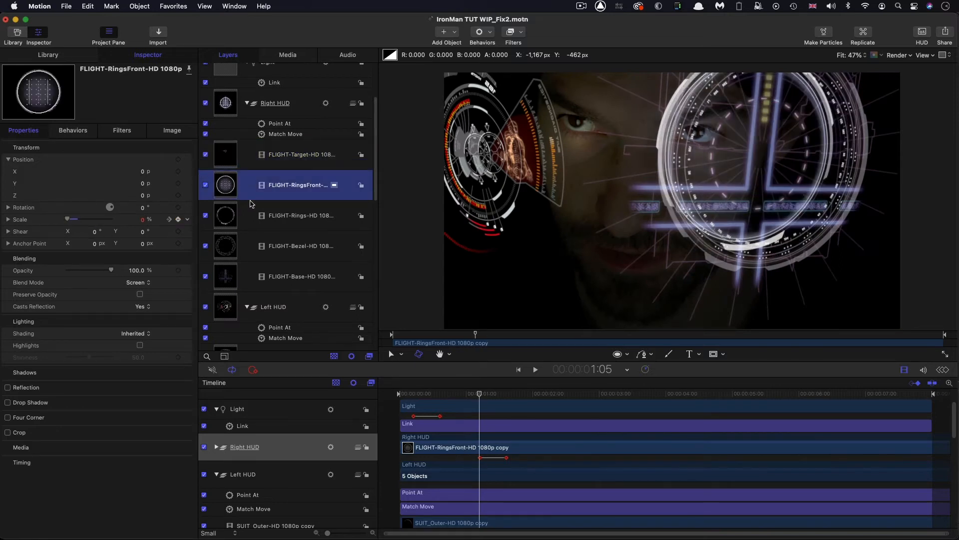
- Set the FLIGHT-Rings, FLIGHT-Bezel and FLIGHT-Base clips' Scale to 0% at 1:05 and play back the Right HUD's scale-up
{"action": "left_click", "coordinate": [223, 219]}
{"action": "left_click_drag", "start_coordinate": [79, 220], "coordinate": [64, 221]}
{"action": "left_click", "coordinate": [224, 252]}
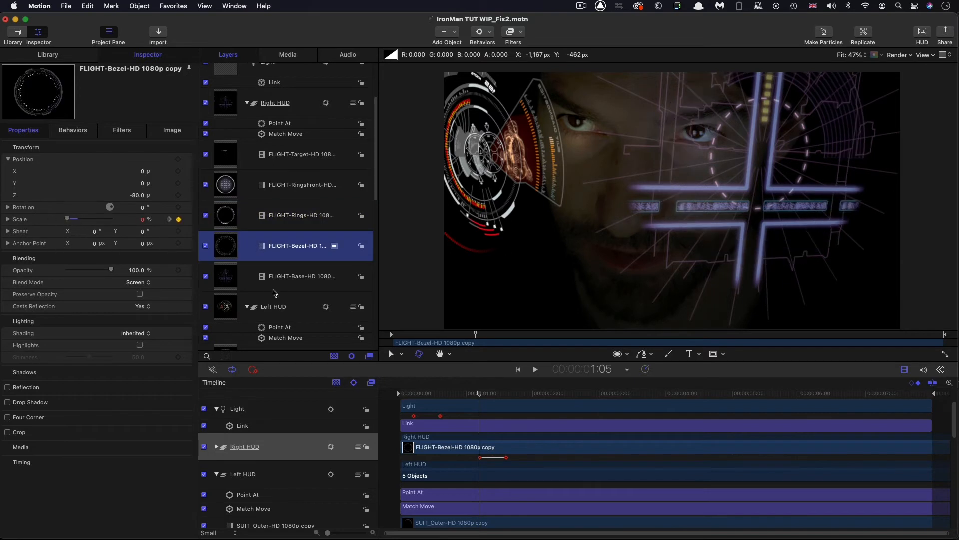
{"action": "left_click", "coordinate": [228, 281]}
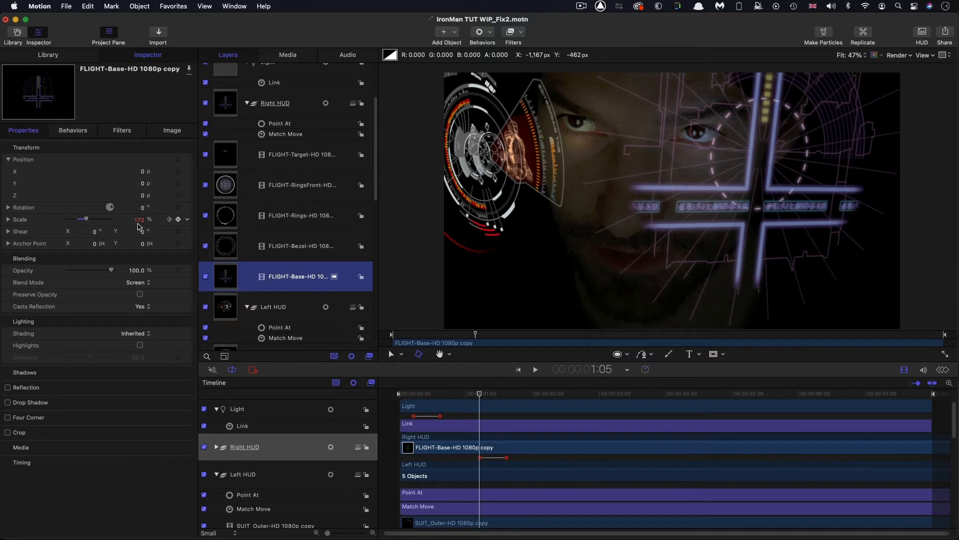
{"action": "left_click_drag", "start_coordinate": [87, 220], "coordinate": [27, 223]}
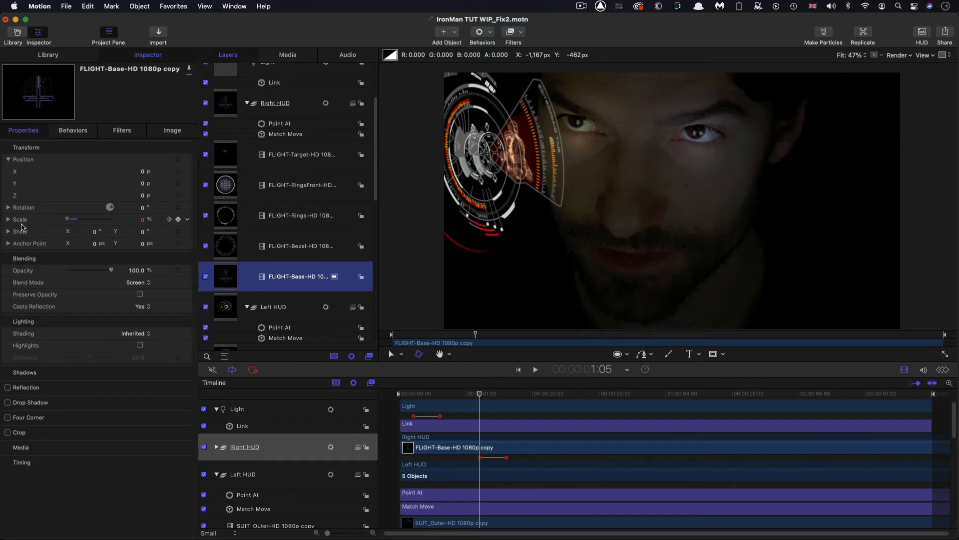
{"action": "left_click_drag", "start_coordinate": [480, 394], "coordinate": [444, 400]}
{"action": "key", "text": "space"}
{"action": "key", "text": "space"}
{"action": "left_click_drag", "start_coordinate": [513, 398], "coordinate": [490, 395]}
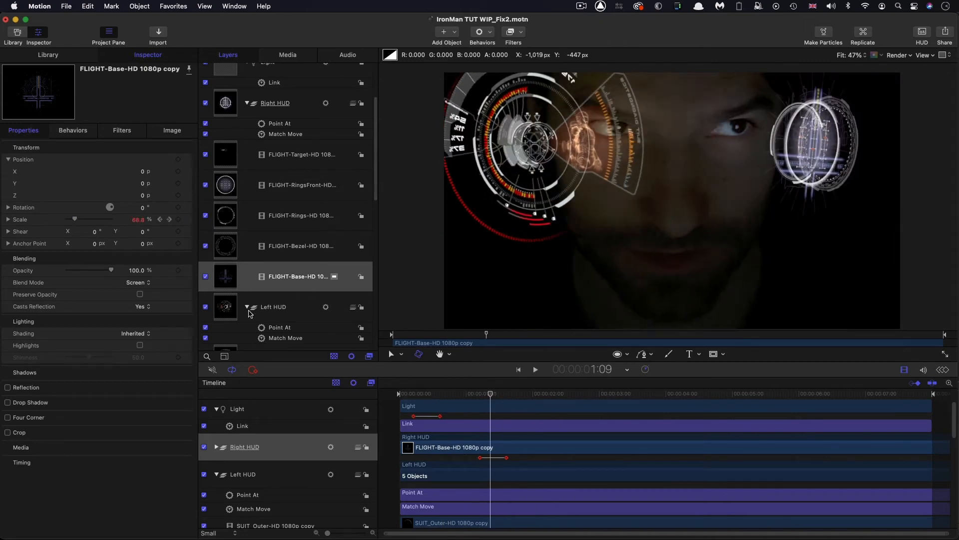
- Expand the Right HUD group's timeline tracks and shift the FLIGHT-Target clip's Scale keyframes to about 1:11 and 1:21
{"action": "left_click", "coordinate": [217, 475]}
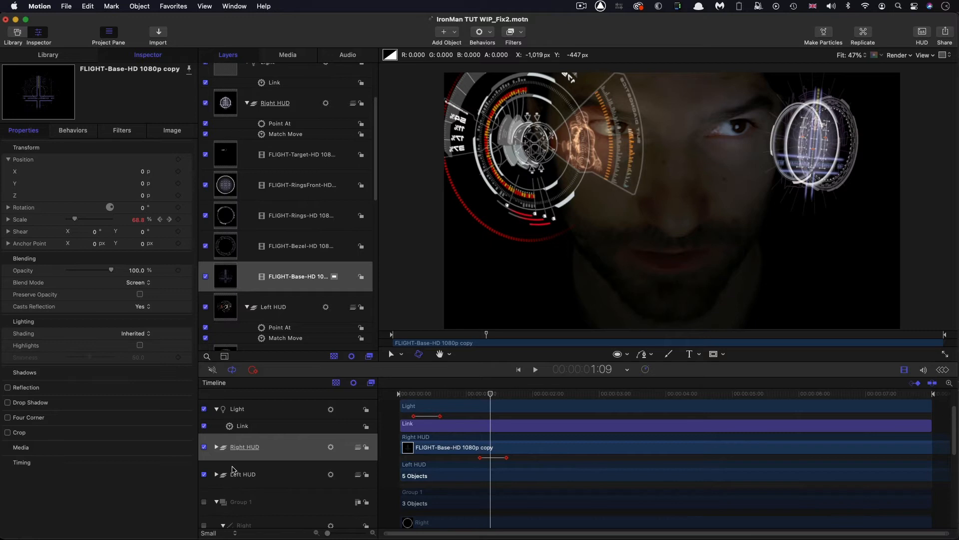
{"action": "left_click", "coordinate": [217, 447]}
{"action": "scroll", "coordinate": [556, 480], "scroll_direction": "down", "scroll_amount": 3}
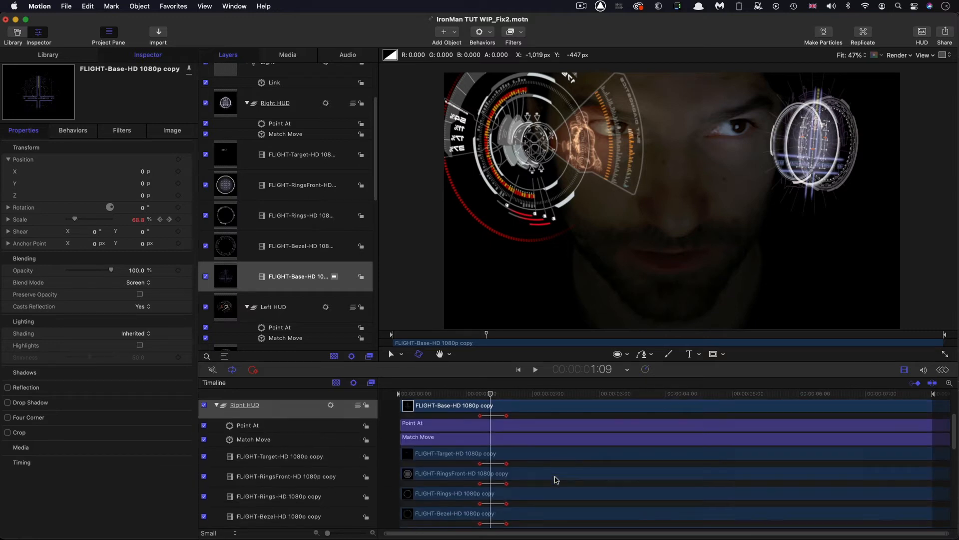
{"action": "left_click", "coordinate": [481, 453]}
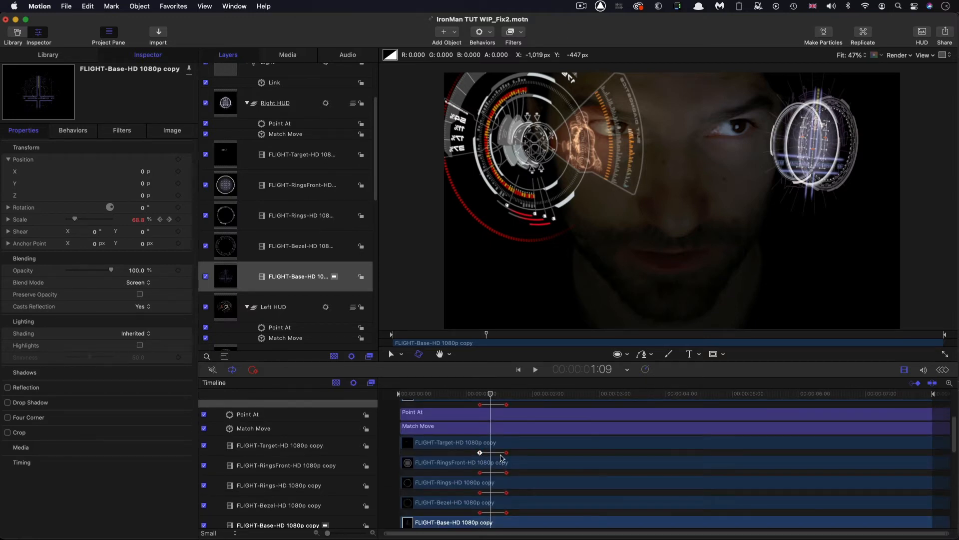
{"action": "left_click_drag", "start_coordinate": [507, 454], "coordinate": [523, 454]}
- Shift the Scale keyframes of FLIGHT-RingsFront to about 1:15 and 2:00, and of FLIGHT-Bezel to about 1:09 and 1:19
{"action": "left_click", "coordinate": [480, 472]}
{"action": "left_click", "coordinate": [508, 473], "text": "shift"}
{"action": "left_click_drag", "start_coordinate": [508, 472], "coordinate": [533, 473]}
{"action": "left_click", "coordinate": [480, 513]}
{"action": "left_click", "coordinate": [506, 513], "text": "shift"}
{"action": "left_click_drag", "start_coordinate": [506, 513], "coordinate": [517, 513]}
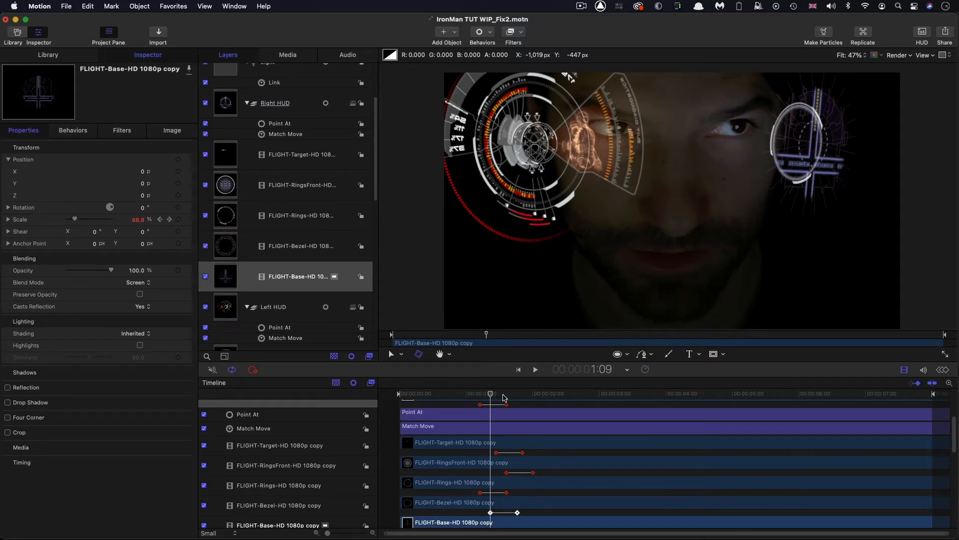
- Play back the opening seconds repeatedly to review the staggered scale-up of the Right HUD clips
{"action": "left_click_drag", "start_coordinate": [504, 397], "coordinate": [392, 412]}
{"action": "key", "text": "space"}
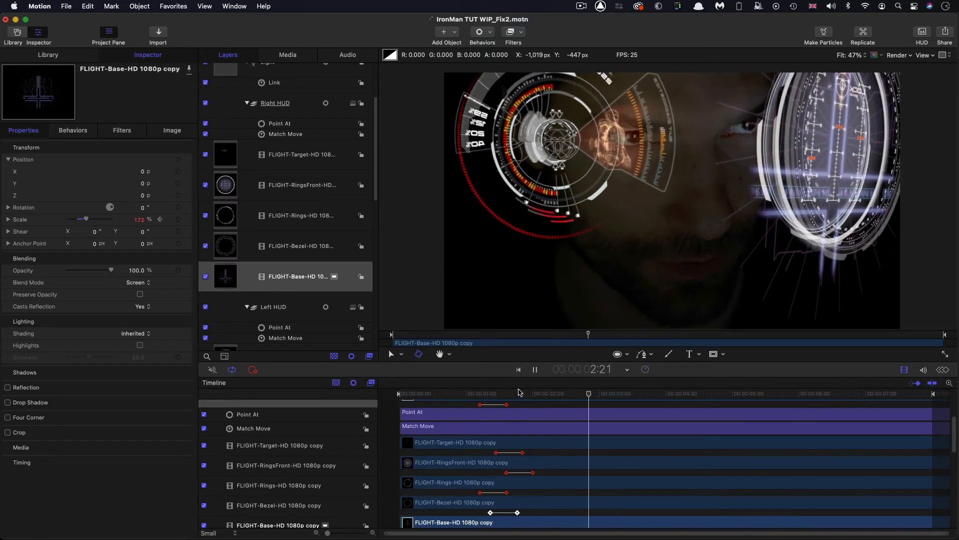
{"action": "key", "text": "Home"}
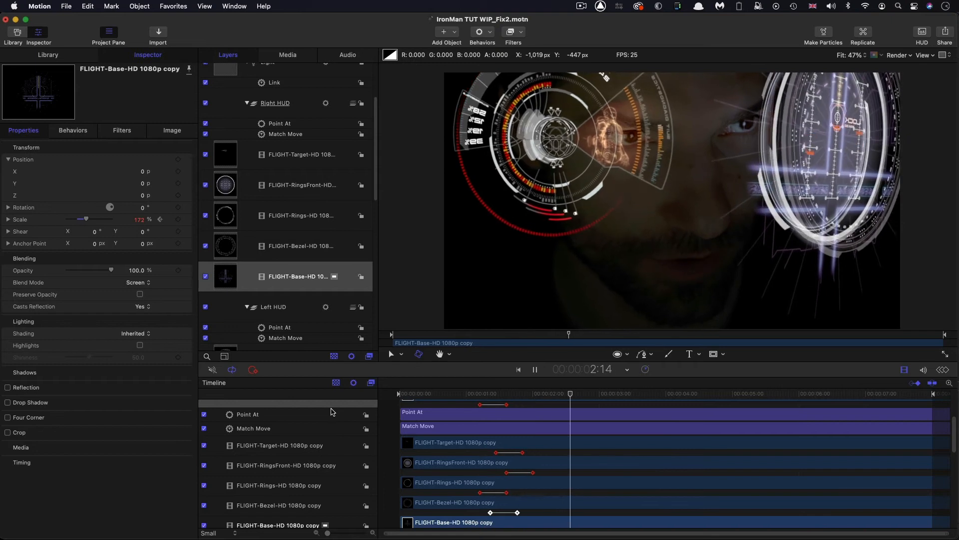
{"action": "key", "text": "space"}
{"action": "left_click_drag", "start_coordinate": [556, 396], "coordinate": [471, 400]}
{"action": "key", "text": "space"}
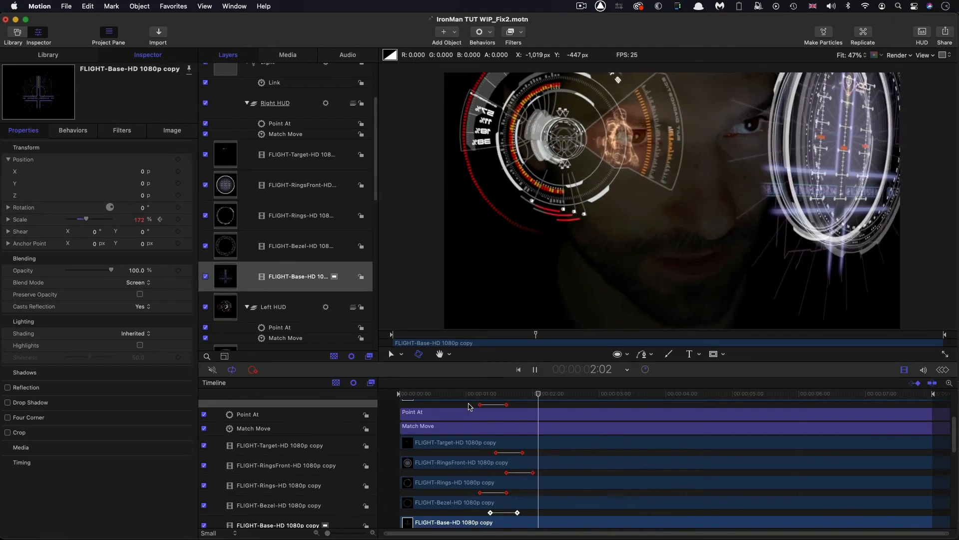
{"action": "key", "text": "space"}
- Shift the FLIGHT-Base clip's Scale keyframes to about 1:15 and 2:00 and play back the animation
{"action": "scroll", "coordinate": [573, 483], "scroll_direction": "down", "scroll_amount": 3}
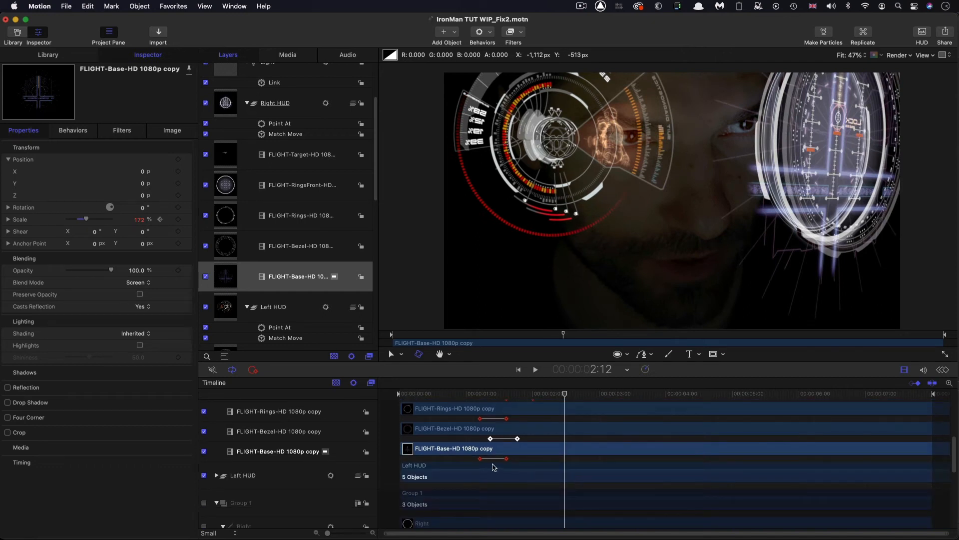
{"action": "left_click", "coordinate": [481, 459]}
{"action": "left_click", "coordinate": [508, 463]}
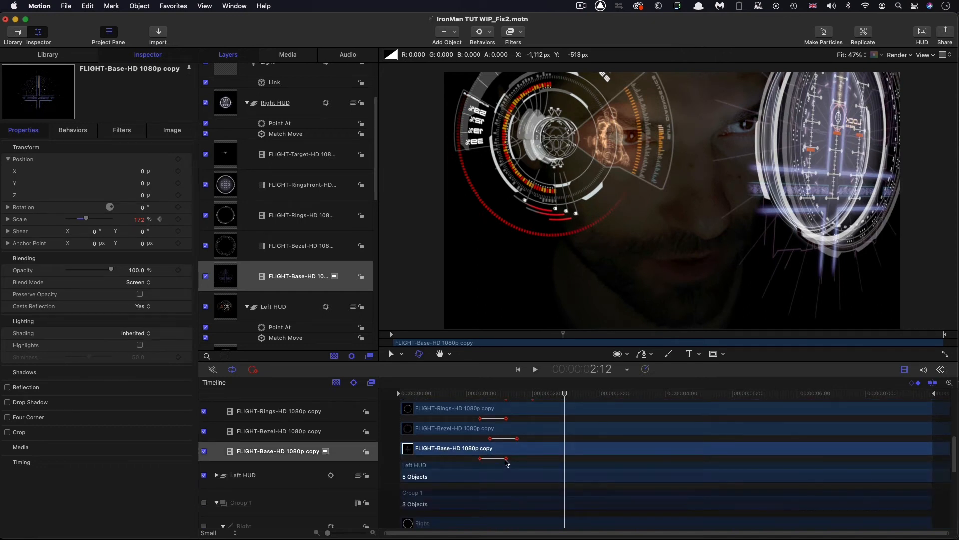
{"action": "left_click", "coordinate": [506, 459]}
{"action": "left_click_drag", "start_coordinate": [510, 459], "coordinate": [534, 460]}
{"action": "key", "text": "shift+space"}
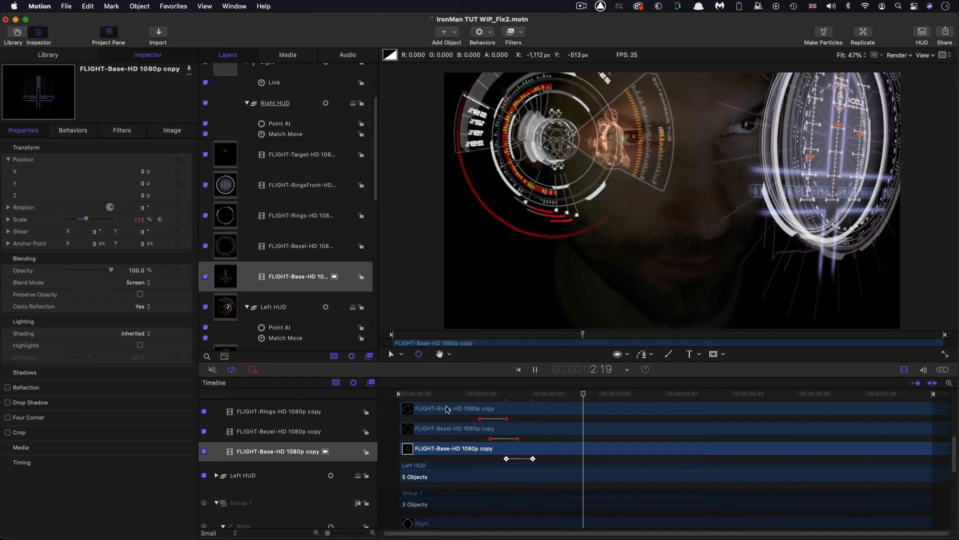
{"action": "key", "text": "space"}
- Set the Light copy's Intensity to 30% with a keyframe at 1:05
{"action": "scroll", "coordinate": [307, 222], "scroll_direction": "up", "scroll_amount": 5}
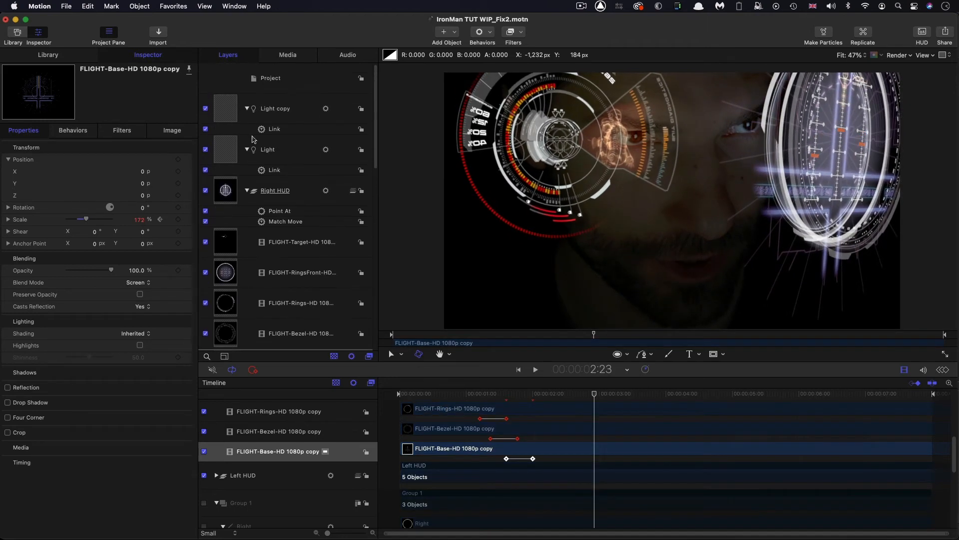
{"action": "left_click", "coordinate": [224, 101]}
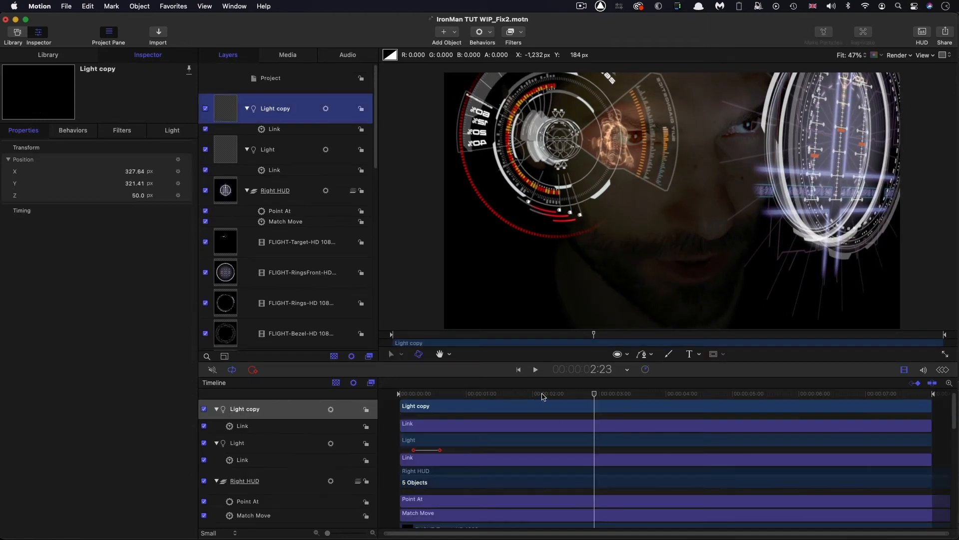
{"action": "left_click_drag", "start_coordinate": [540, 396], "coordinate": [480, 396]}
{"action": "left_click", "coordinate": [169, 131]}
{"action": "left_click", "coordinate": [134, 183]}
{"action": "type", "text": "30"}
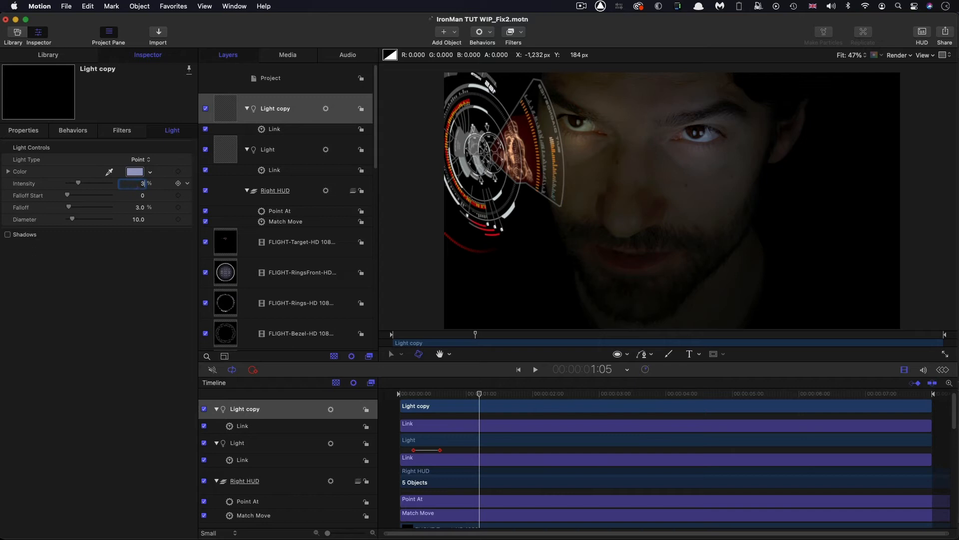
{"action": "key", "text": "Return"}
{"action": "left_click", "coordinate": [178, 184]}
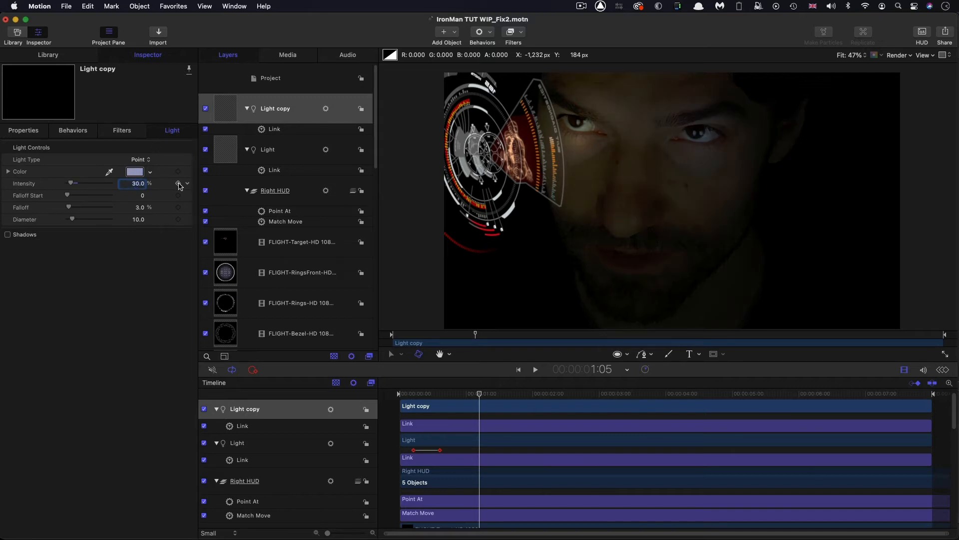
- Set the Light copy's Intensity to 200% at 1:15 and play back the light's fade-up
{"action": "left_click", "coordinate": [507, 395]}
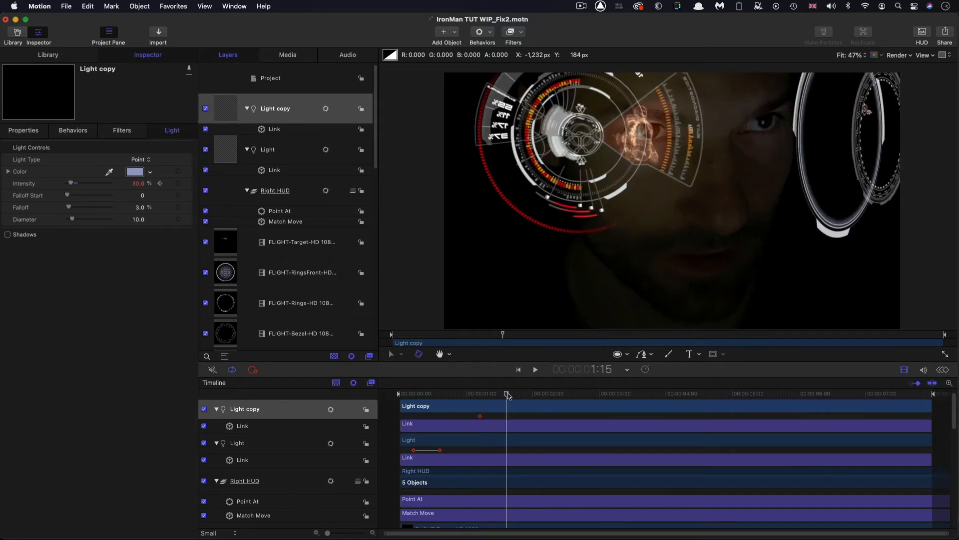
{"action": "left_click", "coordinate": [143, 185]}
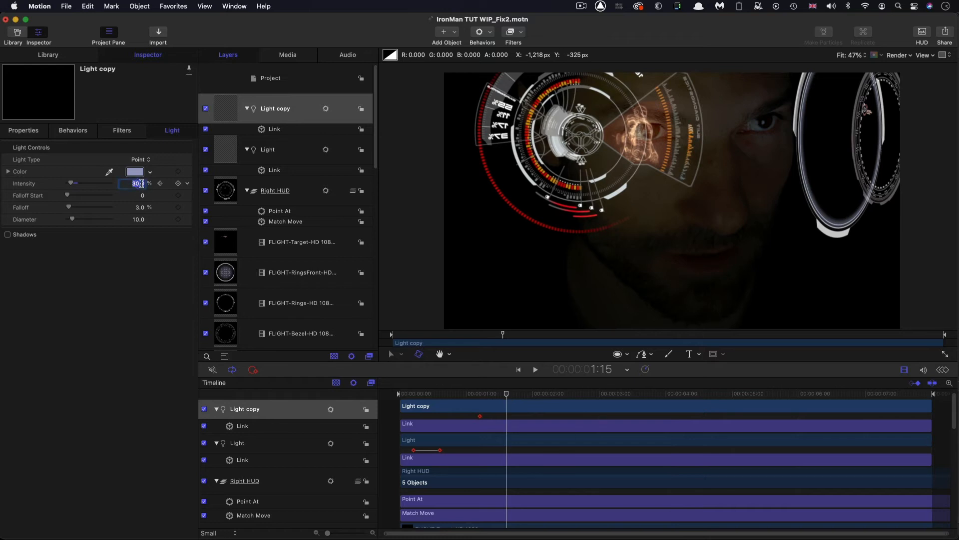
{"action": "type", "text": "200"}
{"action": "key", "text": "Return"}
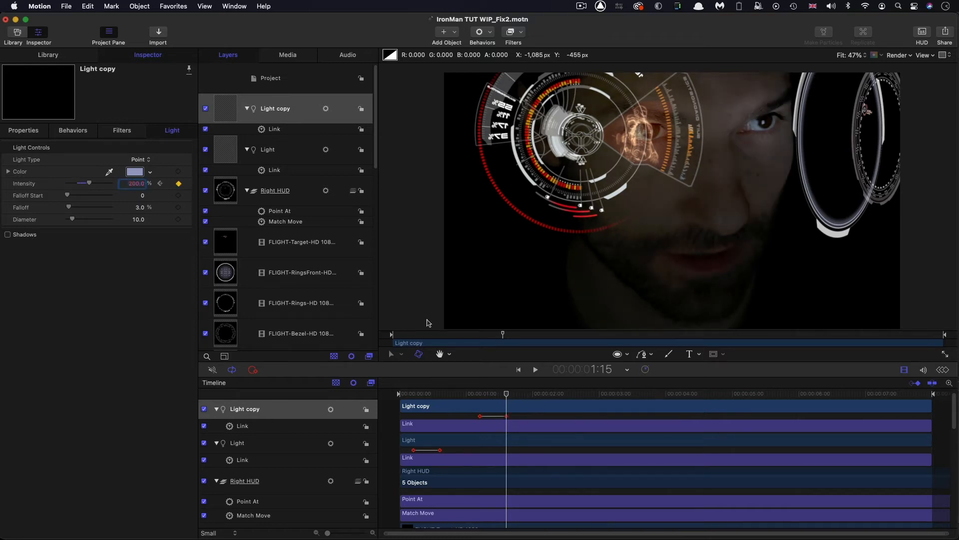
{"action": "left_click_drag", "start_coordinate": [514, 394], "coordinate": [334, 421]}
{"action": "key", "text": "space"}
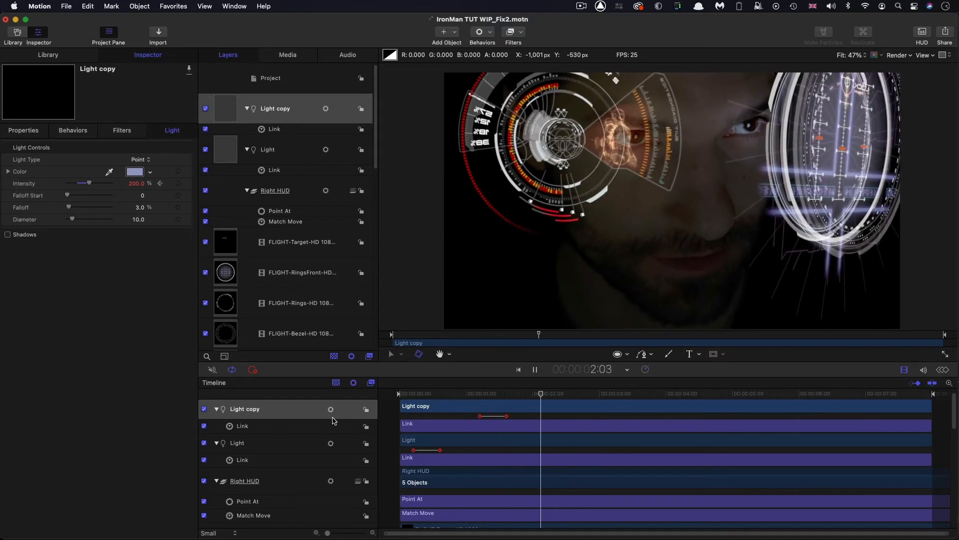
- Import the CONTROL-Panel-HD 1080p.mov clip into the Right HUD group
{"action": "left_click", "coordinate": [221, 184]}
{"action": "key", "text": "space"}
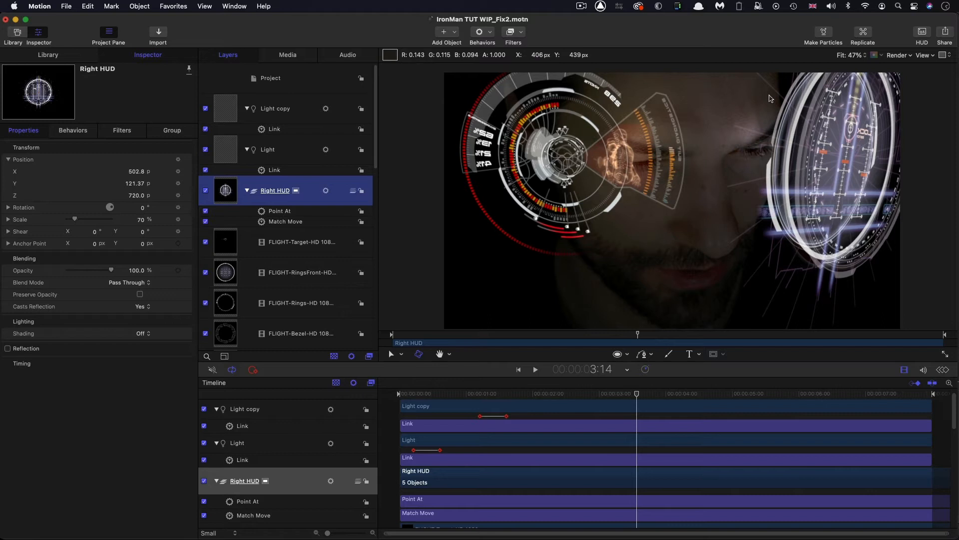
{"action": "left_click", "coordinate": [159, 34]}
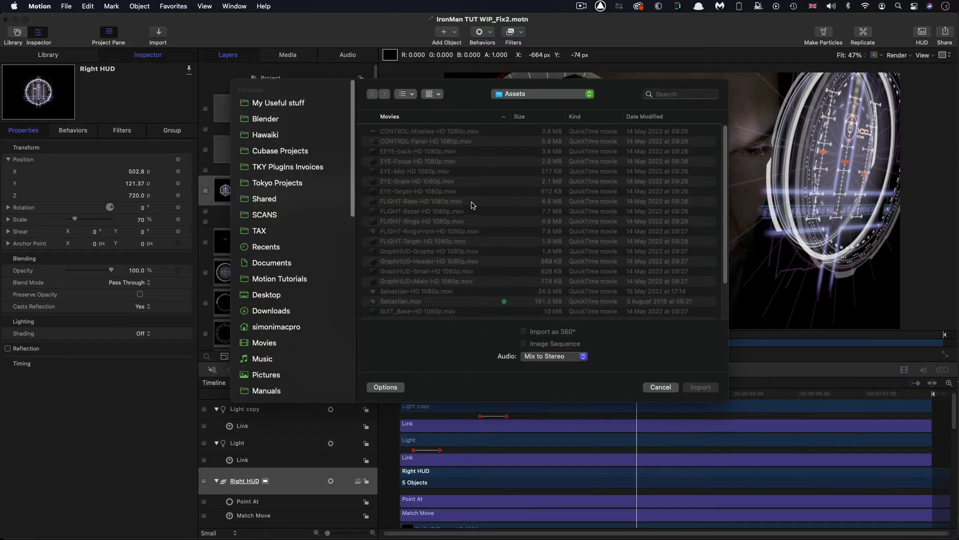
{"action": "left_click", "coordinate": [417, 141]}
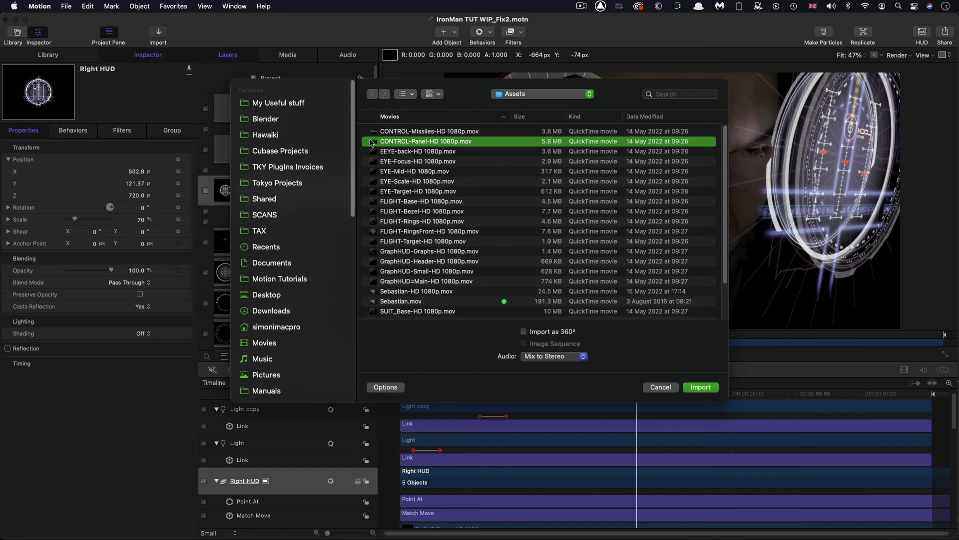
{"action": "left_click", "coordinate": [701, 387]}
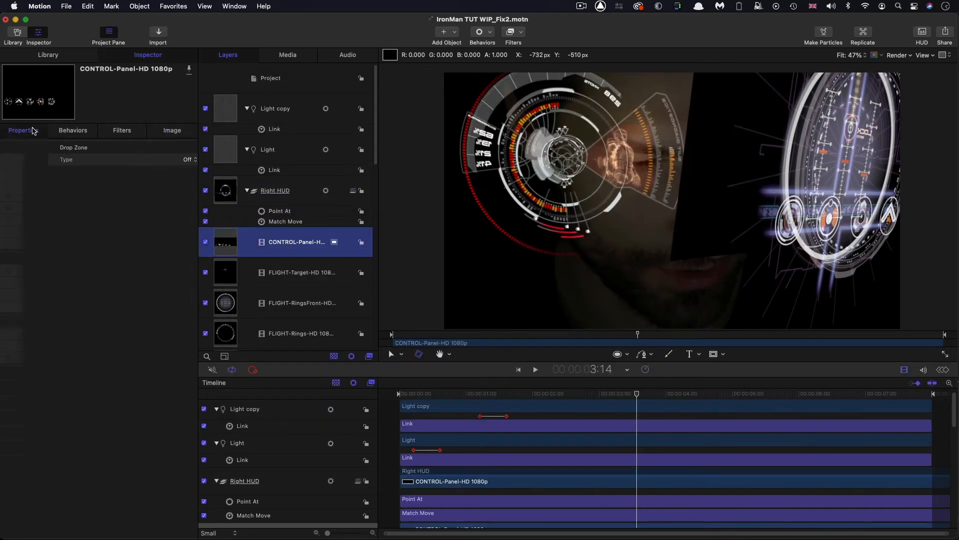
- Set the CONTROL-Panel clip's blend mode to Screen and move it to X 468.44, Y -296.05
{"action": "left_click", "coordinate": [33, 131]}
{"action": "left_click", "coordinate": [139, 283]}
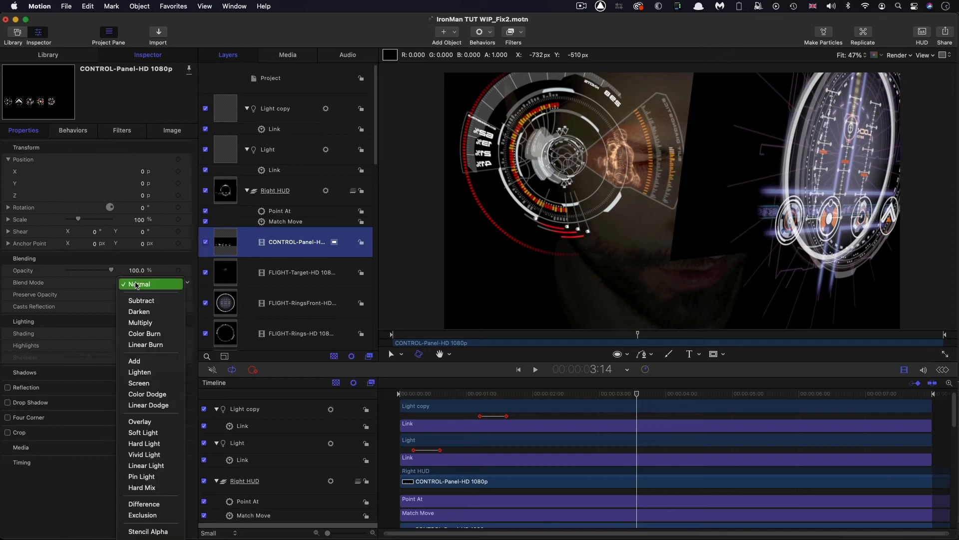
{"action": "left_click", "coordinate": [139, 383]}
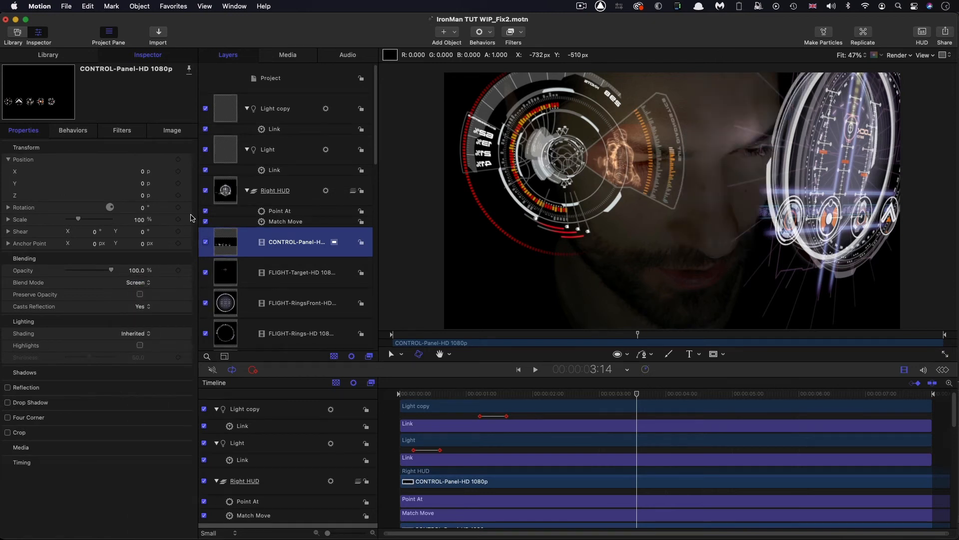
{"action": "left_click_drag", "start_coordinate": [145, 186], "coordinate": [110, 186]}
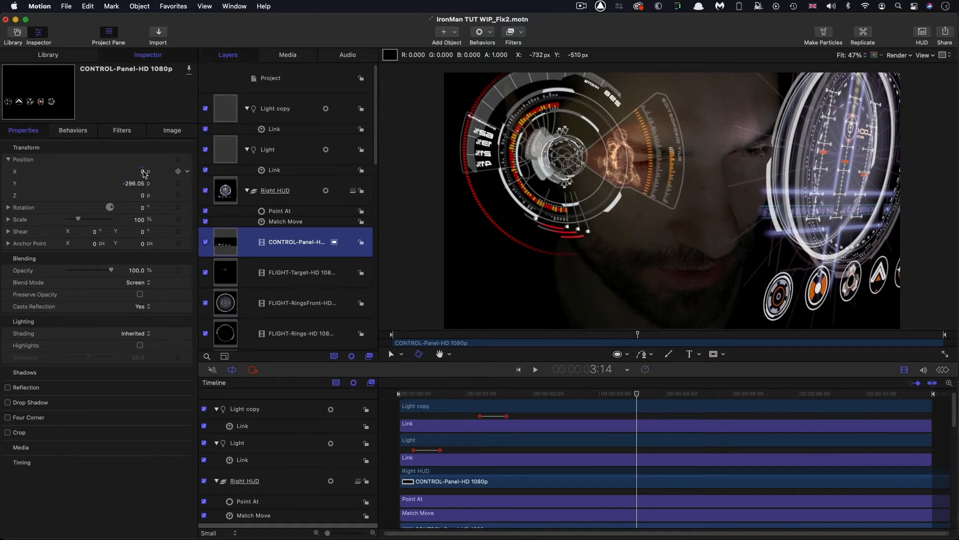
{"action": "mouse_move", "coordinate": [144, 173]}
{"action": "left_mouse_down"}
{"action": "mouse_move", "coordinate": [175, 174]}
{"action": "mouse_move", "coordinate": [141, 170]}
{"action": "left_mouse_up"}
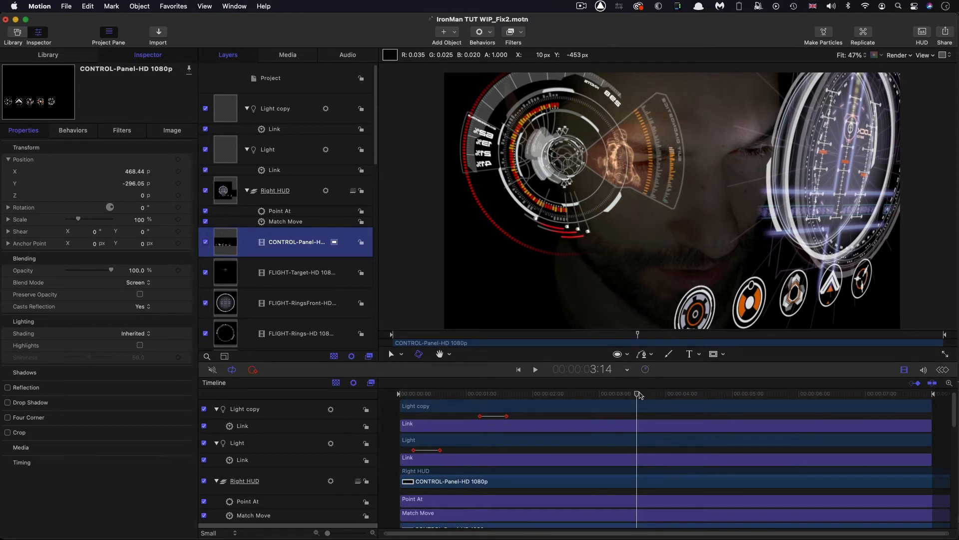
- Keyframe the CONTROL-Panel clip's Scale at 0% at 3:05
{"action": "left_click_drag", "start_coordinate": [640, 395], "coordinate": [613, 408]}
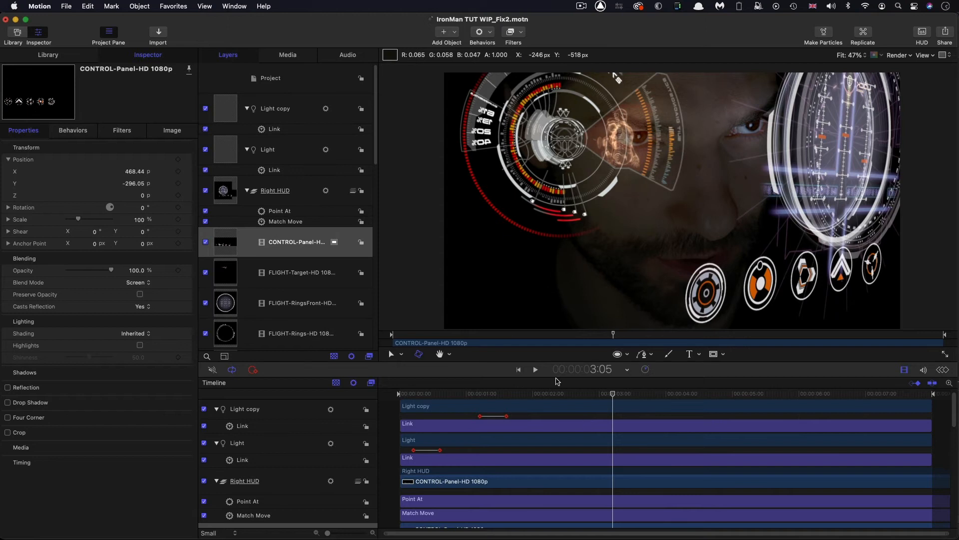
{"action": "left_click", "coordinate": [223, 243]}
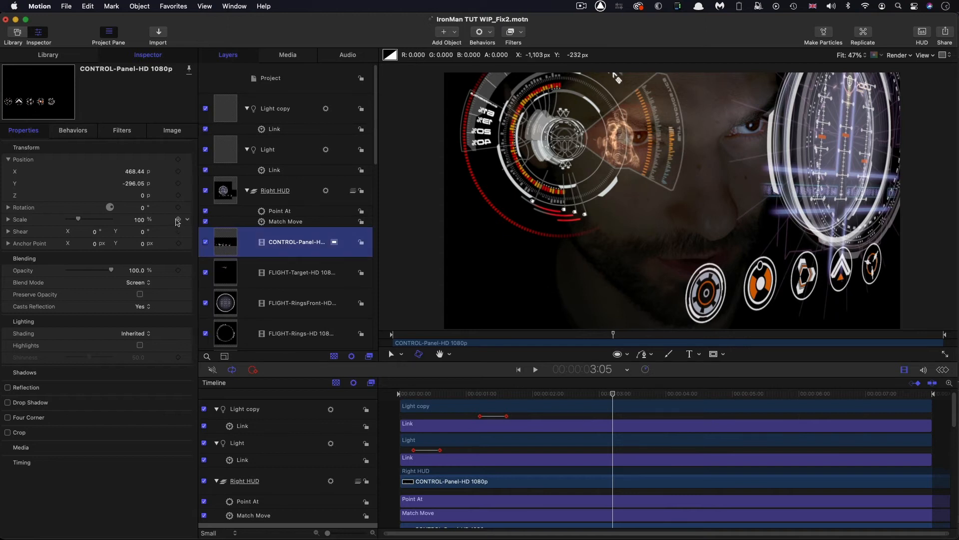
{"action": "left_click", "coordinate": [83, 220]}
{"action": "left_click_drag", "start_coordinate": [84, 220], "coordinate": [24, 224]}
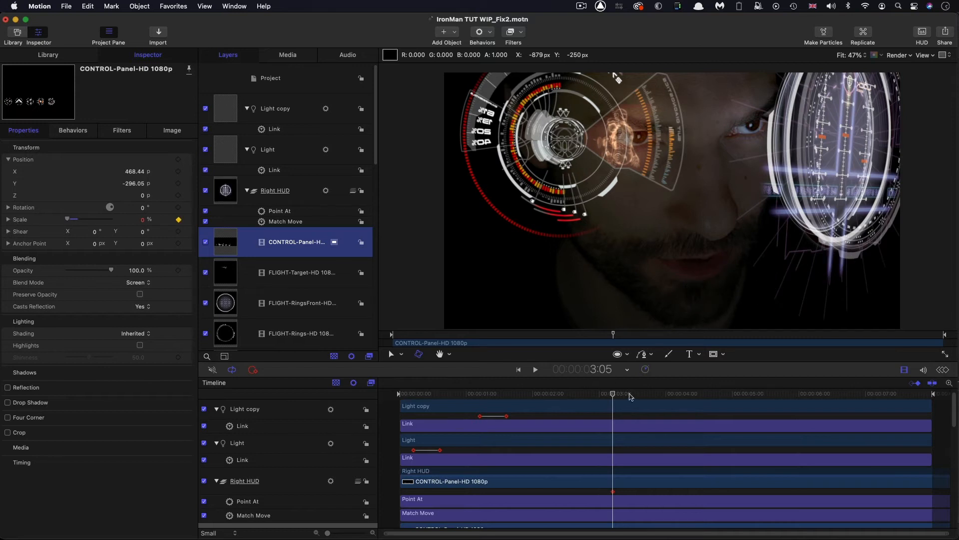
- Set the CONTROL-Panel clip's Scale to 100% at 3:15
{"action": "left_click_drag", "start_coordinate": [630, 395], "coordinate": [640, 395]}
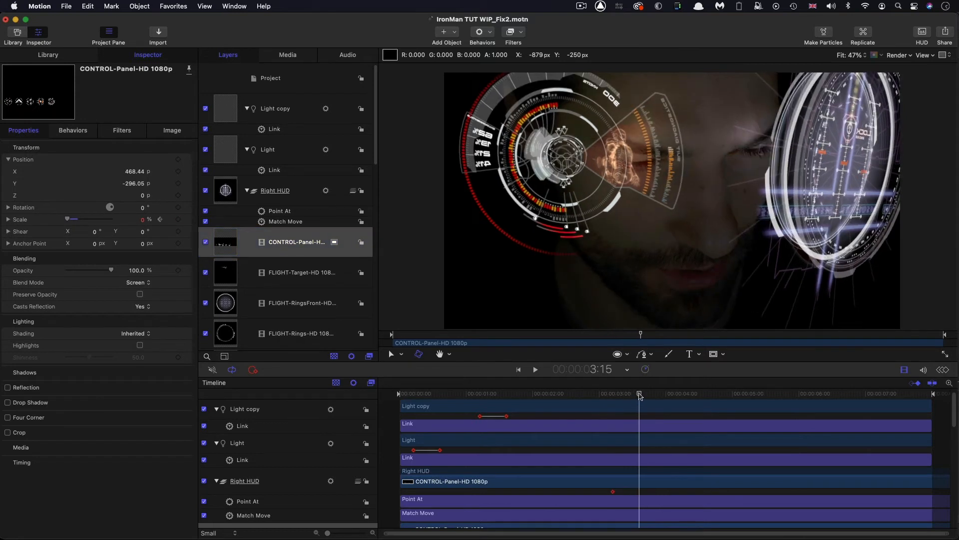
{"action": "left_click", "coordinate": [143, 221]}
{"action": "type", "text": "100"}
{"action": "key", "text": "Return"}
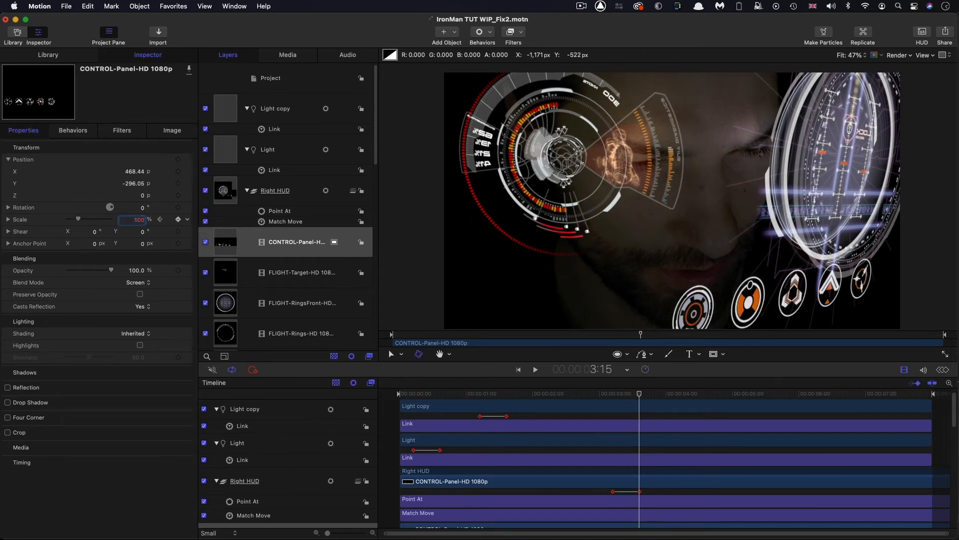
- Play back the control panel's scale-up and collapse the Right HUD group in the layers list
{"action": "left_click", "coordinate": [592, 395]}
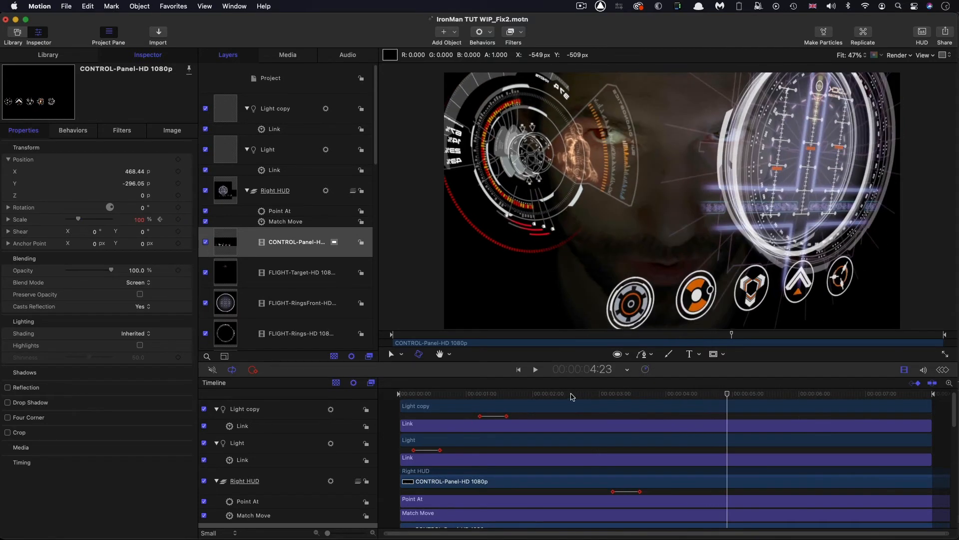
{"action": "left_click", "coordinate": [588, 394]}
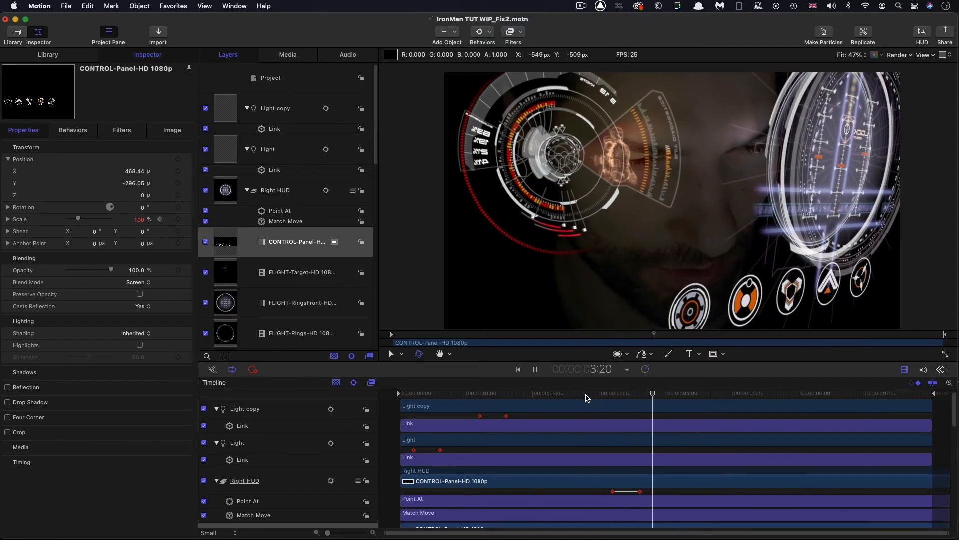
{"action": "key", "text": "space"}
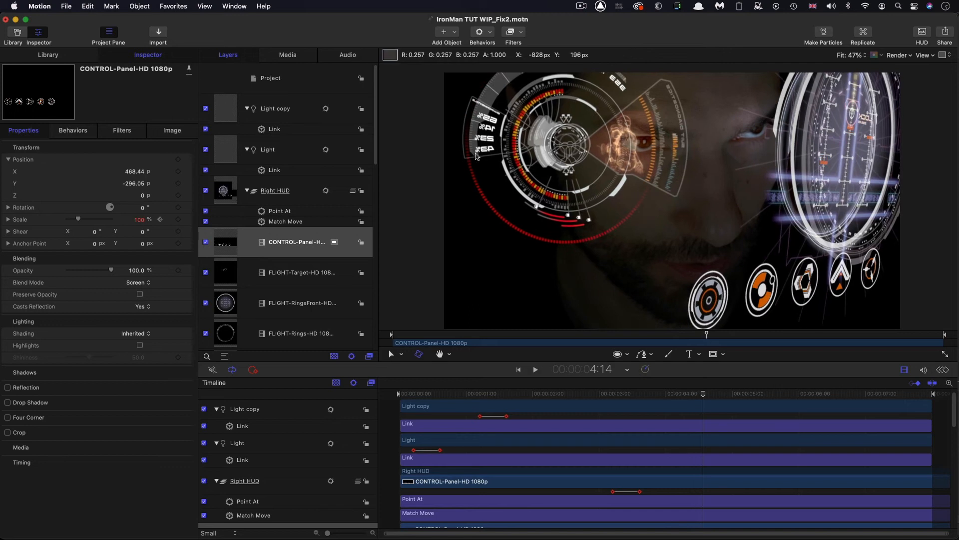
{"action": "left_click", "coordinate": [247, 191]}
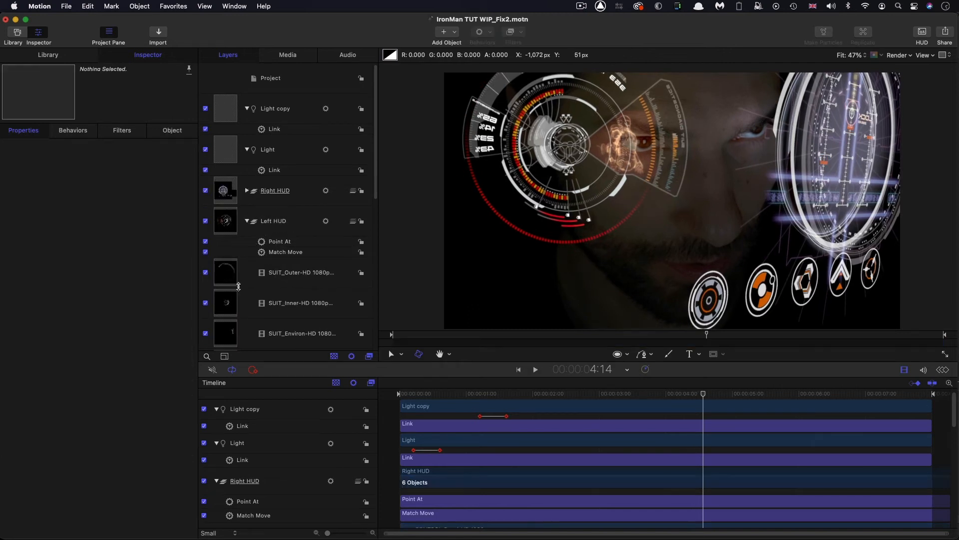
- Add a Scale keyframe at 4:20 to the five SUIT clips in the Left HUD group
{"action": "scroll", "coordinate": [224, 231], "scroll_direction": "down", "scroll_amount": 5}
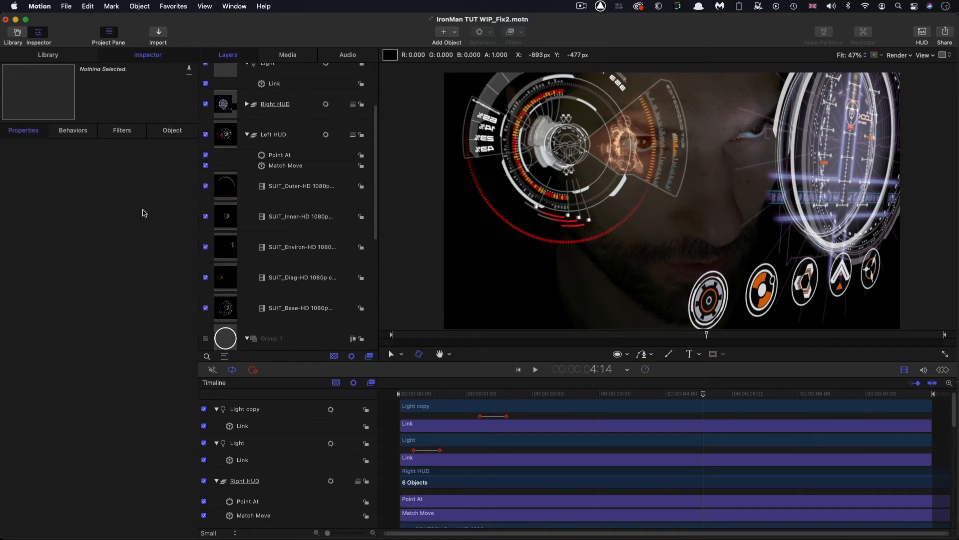
{"action": "left_click", "coordinate": [227, 182]}
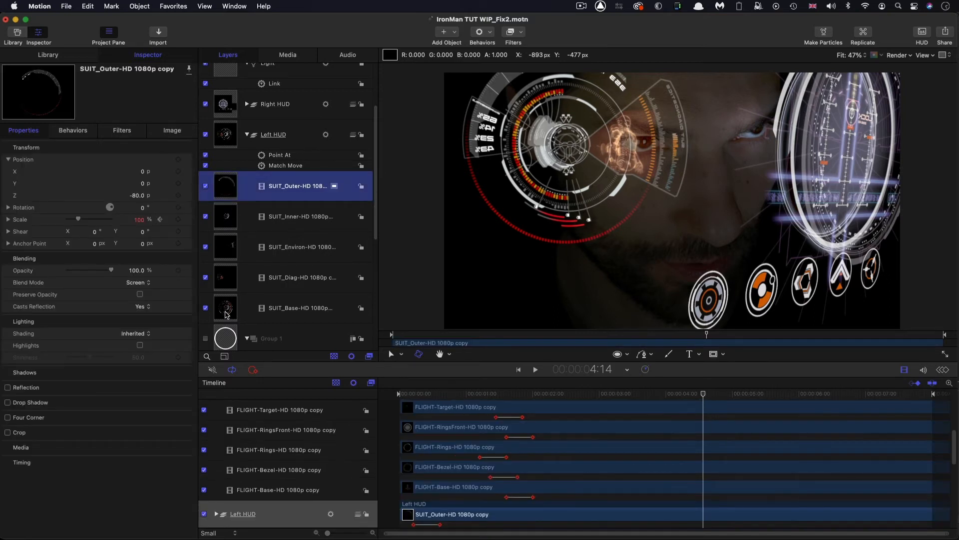
{"action": "left_click", "coordinate": [228, 314], "text": "shift"}
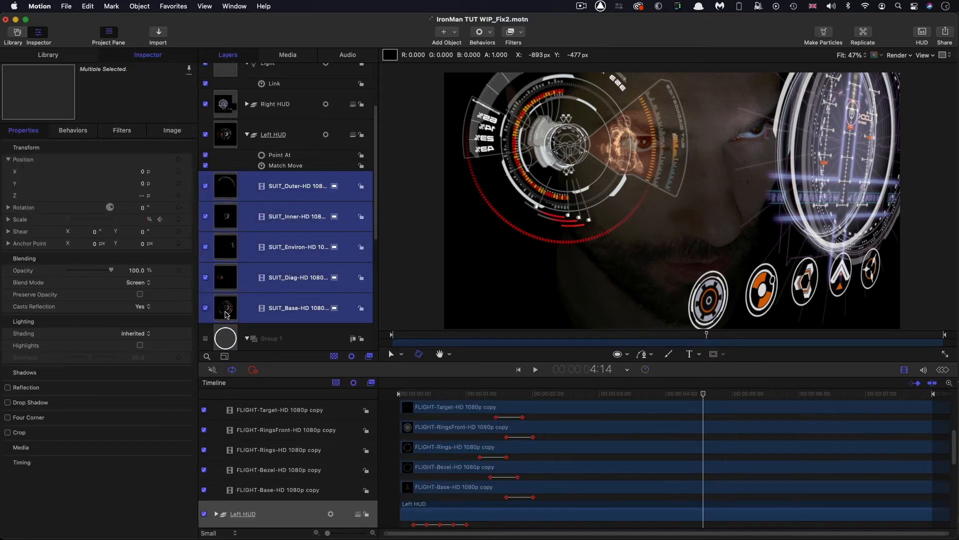
{"action": "left_click", "coordinate": [726, 396]}
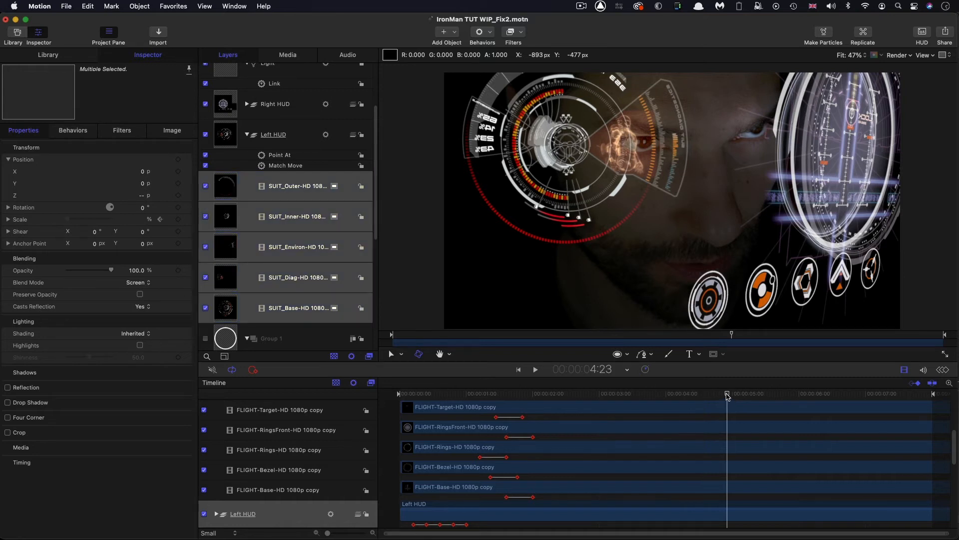
{"action": "left_click_drag", "start_coordinate": [725, 398], "coordinate": [720, 401]}
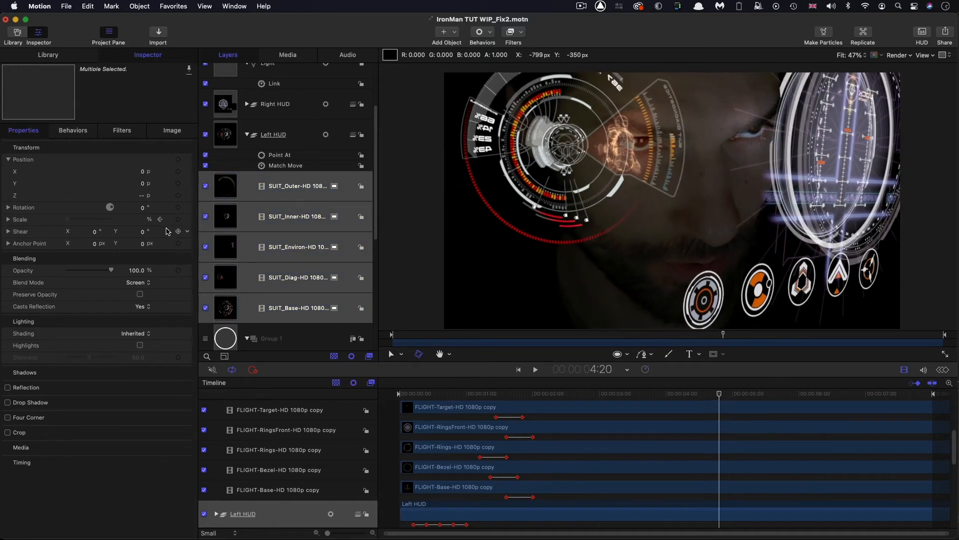
{"action": "left_click", "coordinate": [179, 219]}
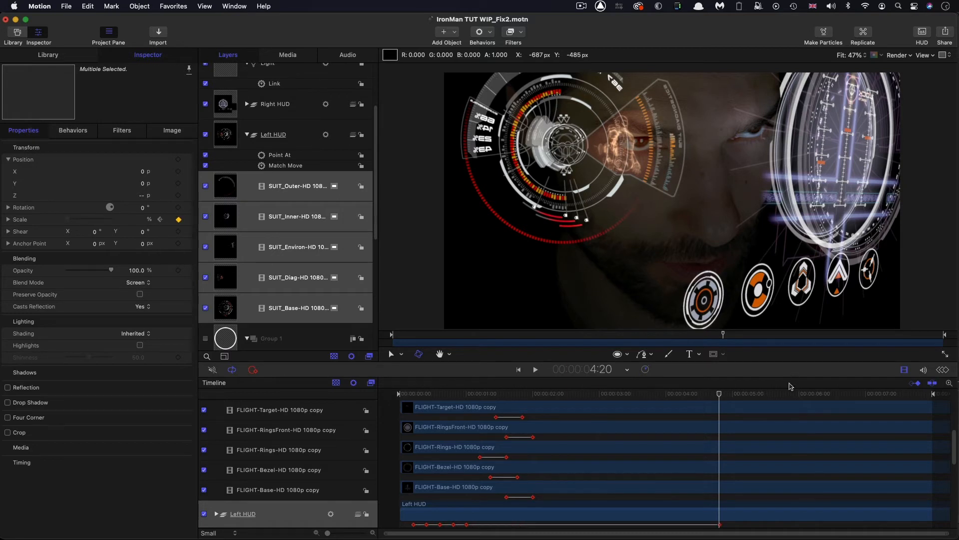
- Keyframe the Scale of all five SUIT clips, including SUIT_Diag, at 0% at 5:05
{"action": "left_click_drag", "start_coordinate": [734, 396], "coordinate": [746, 396]}
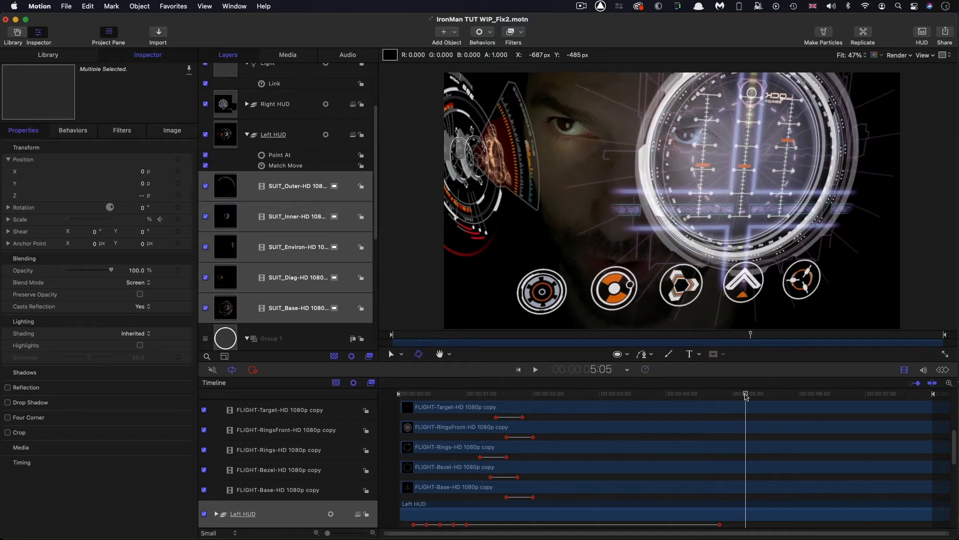
{"action": "left_click", "coordinate": [178, 219]}
{"action": "left_click", "coordinate": [228, 280], "text": "super"}
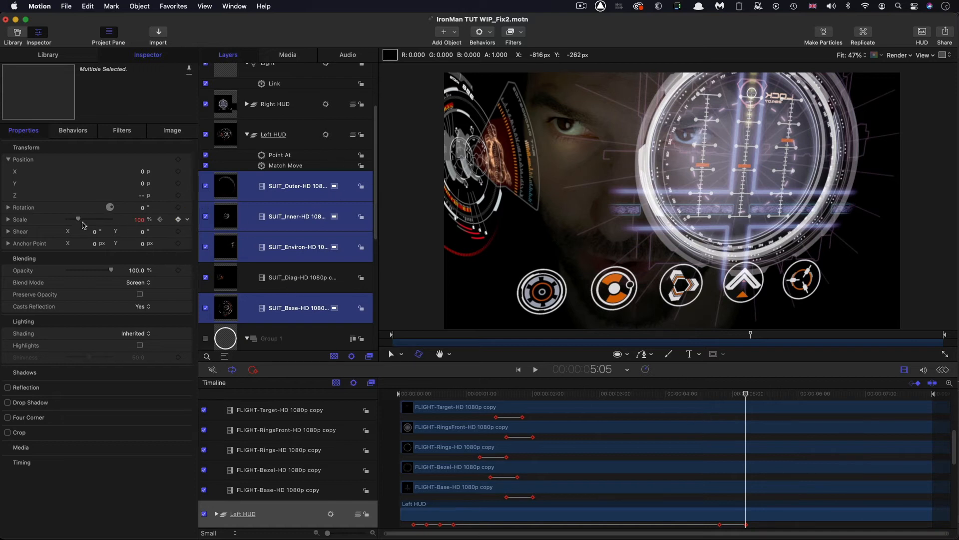
{"action": "left_click_drag", "start_coordinate": [78, 220], "coordinate": [38, 222]}
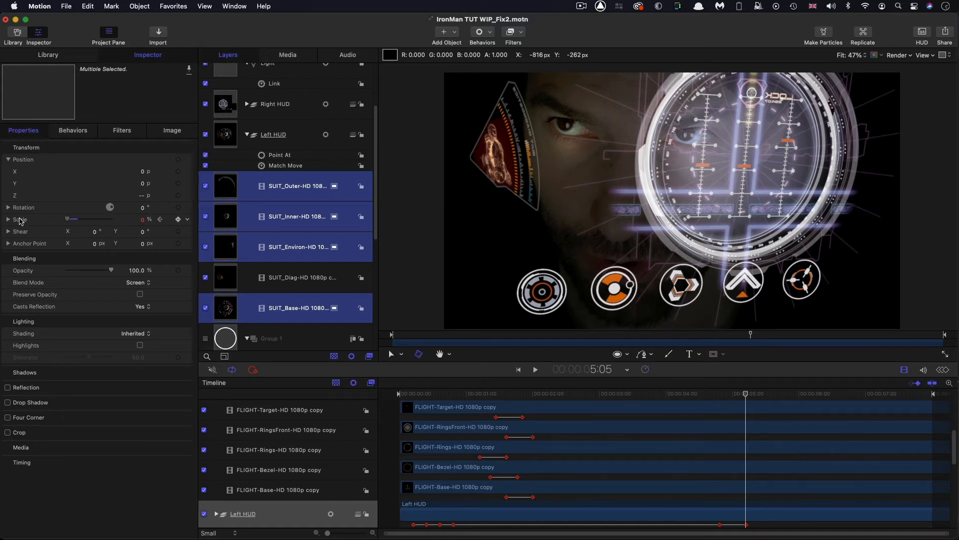
{"action": "left_click", "coordinate": [230, 278]}
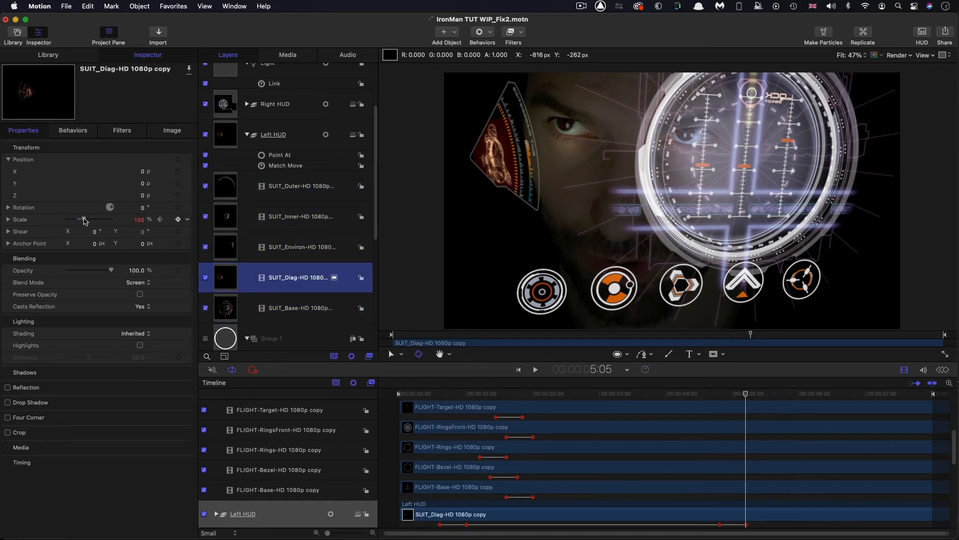
{"action": "left_click_drag", "start_coordinate": [84, 221], "coordinate": [48, 221]}
- Review the left HUD's scale-down between about 4:11 and 5:05
{"action": "left_click_drag", "start_coordinate": [712, 395], "coordinate": [701, 395]}
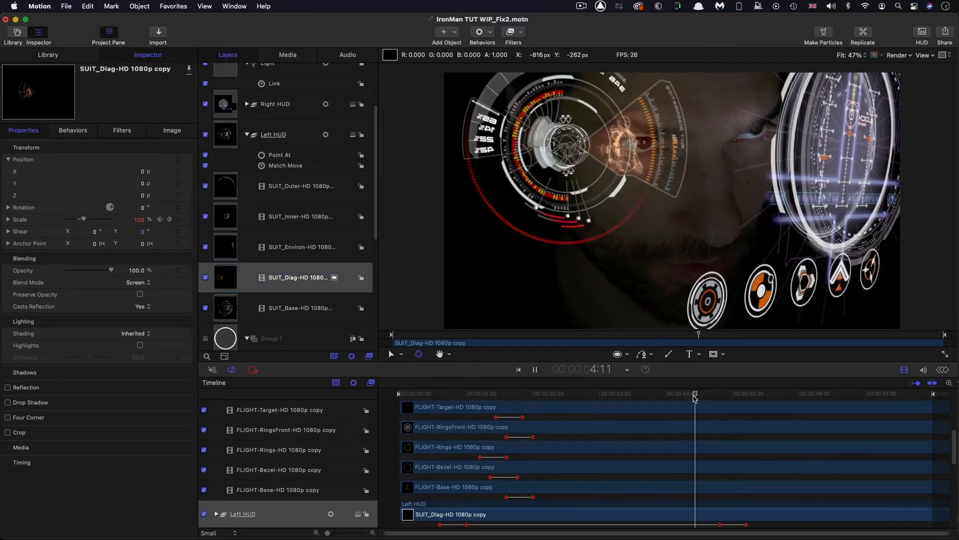
{"action": "left_click", "coordinate": [738, 399]}
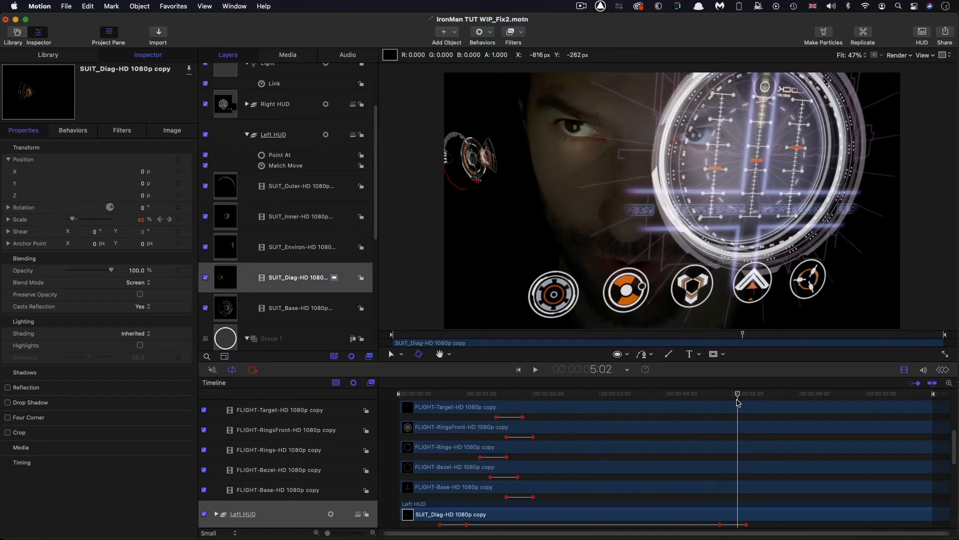
{"action": "left_click_drag", "start_coordinate": [738, 400], "coordinate": [733, 403]}
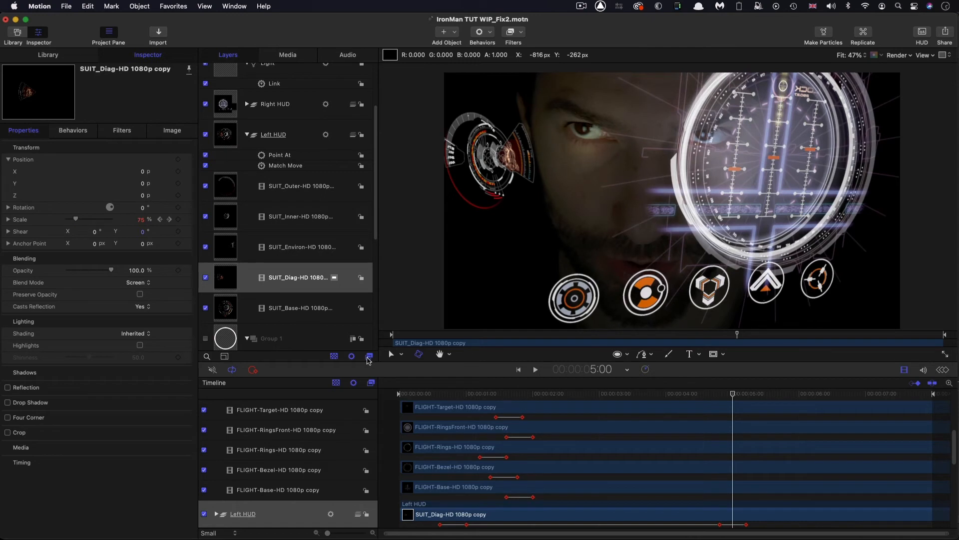
{"action": "mouse_move", "coordinate": [733, 393]}
{"action": "left_mouse_down"}
{"action": "mouse_move", "coordinate": [720, 401]}
{"action": "mouse_move", "coordinate": [748, 403]}
{"action": "mouse_move", "coordinate": [719, 413]}
{"action": "mouse_move", "coordinate": [746, 405]}
{"action": "left_mouse_up"}
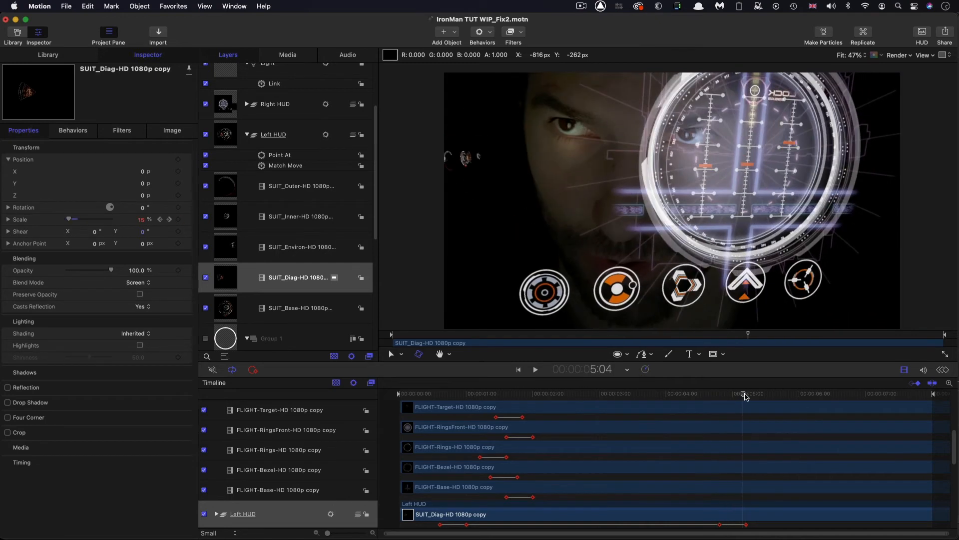
- Import the four GraphHUD clips (Graphs, Header, Small and Main) into the Left HUD group
{"action": "left_click", "coordinate": [296, 138]}
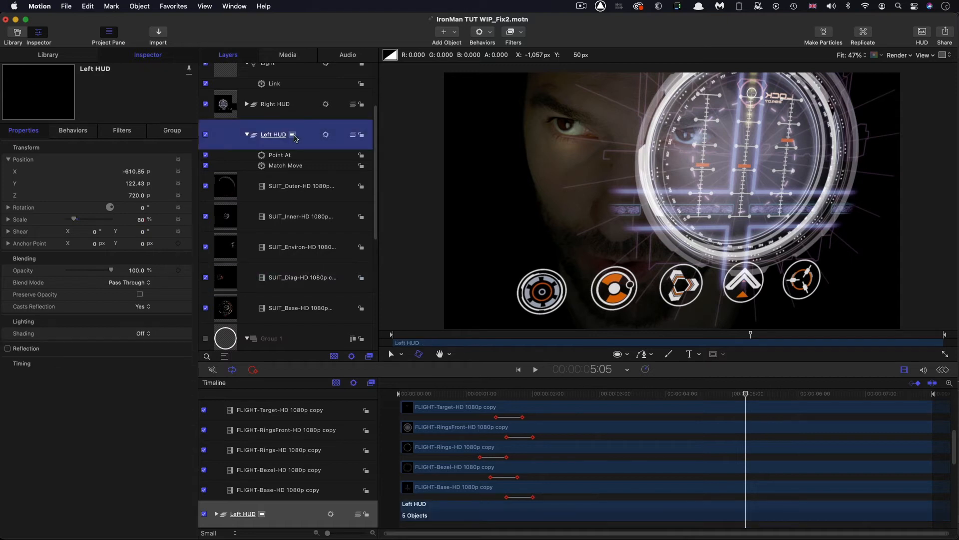
{"action": "left_click", "coordinate": [158, 33]}
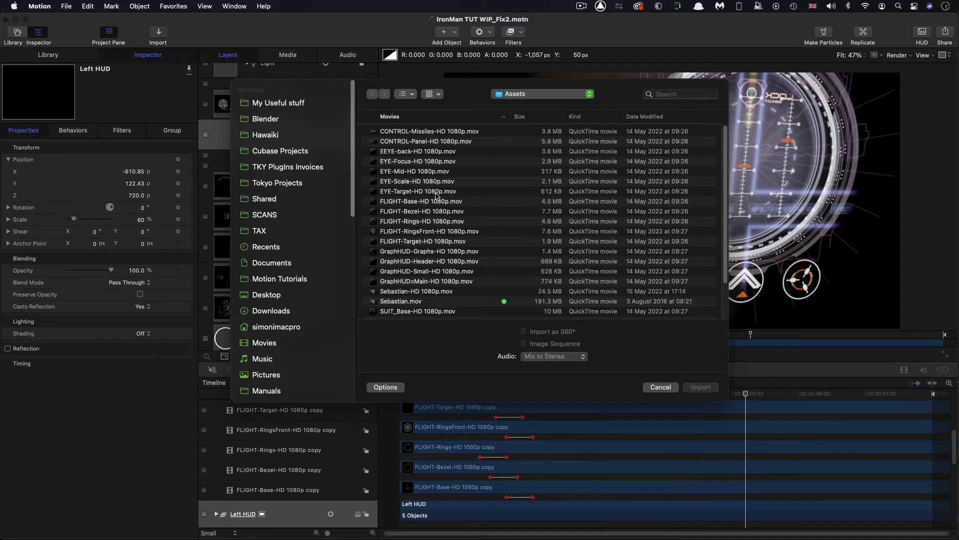
{"action": "left_click", "coordinate": [427, 253]}
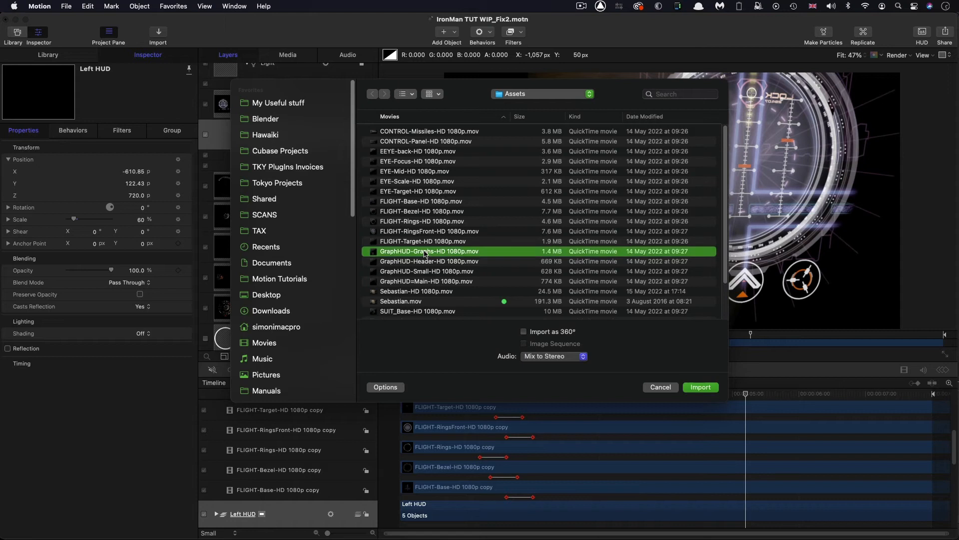
{"action": "left_click", "coordinate": [428, 283], "text": "shift"}
{"action": "left_click", "coordinate": [701, 387]}
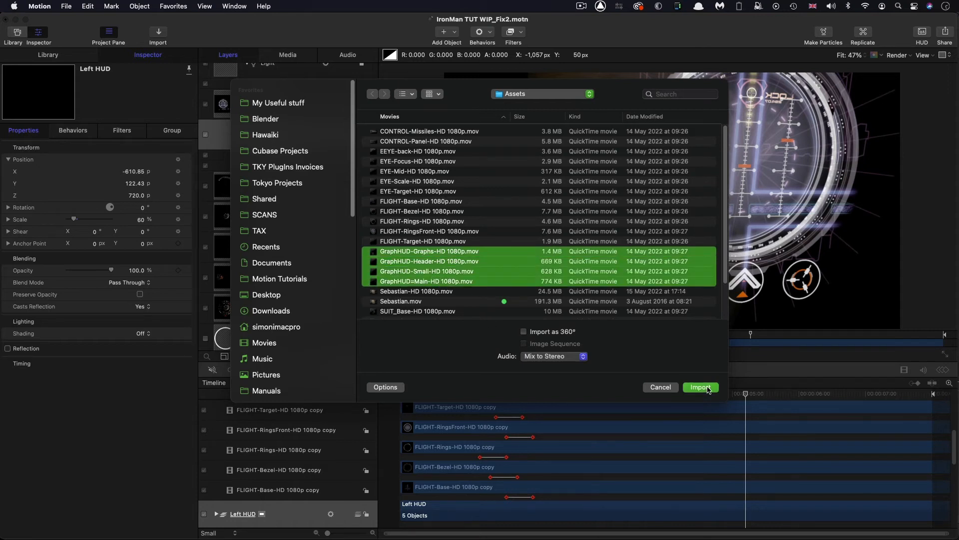
- Set the blend mode of all four GraphHUD clips to Screen
{"action": "left_click", "coordinate": [24, 131]}
{"action": "left_click", "coordinate": [226, 283], "text": "shift"}
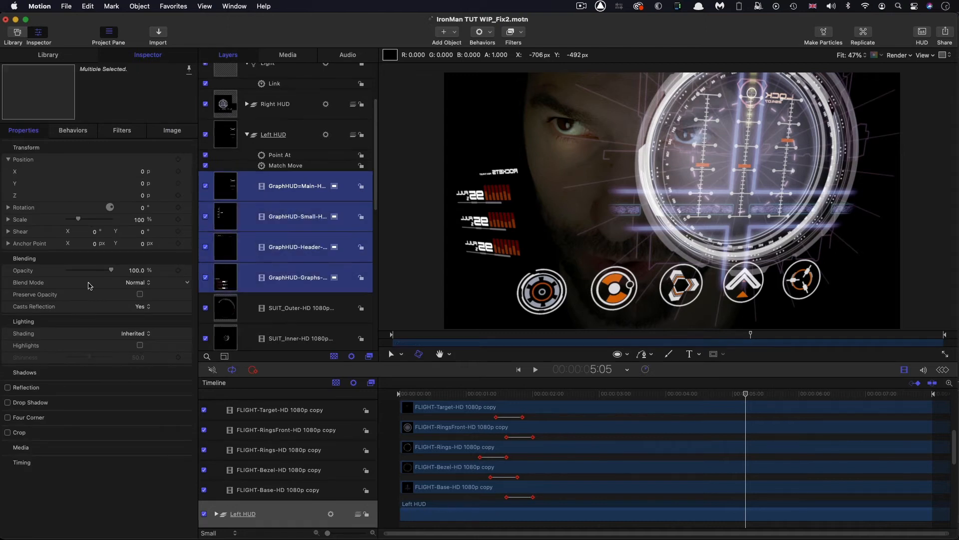
{"action": "left_click", "coordinate": [138, 284]}
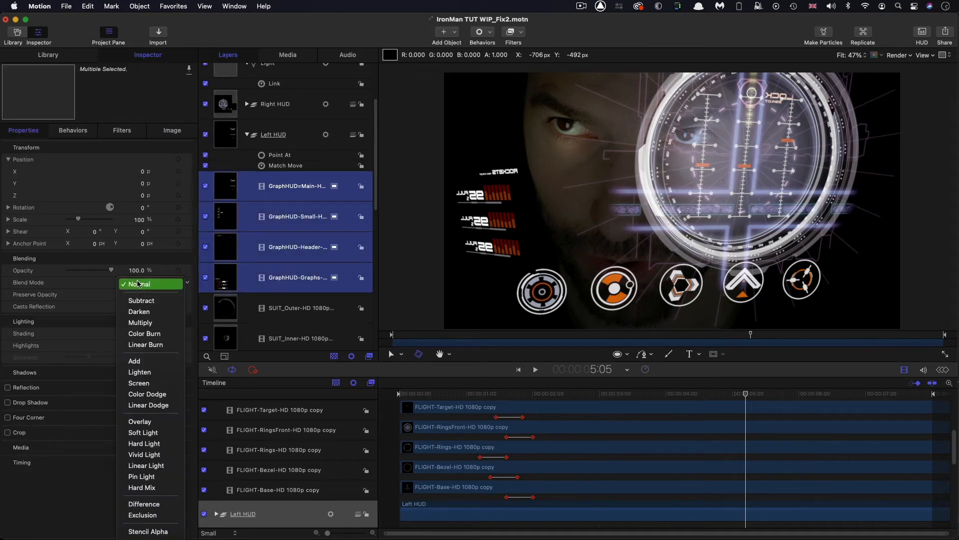
{"action": "left_click", "coordinate": [149, 384]}
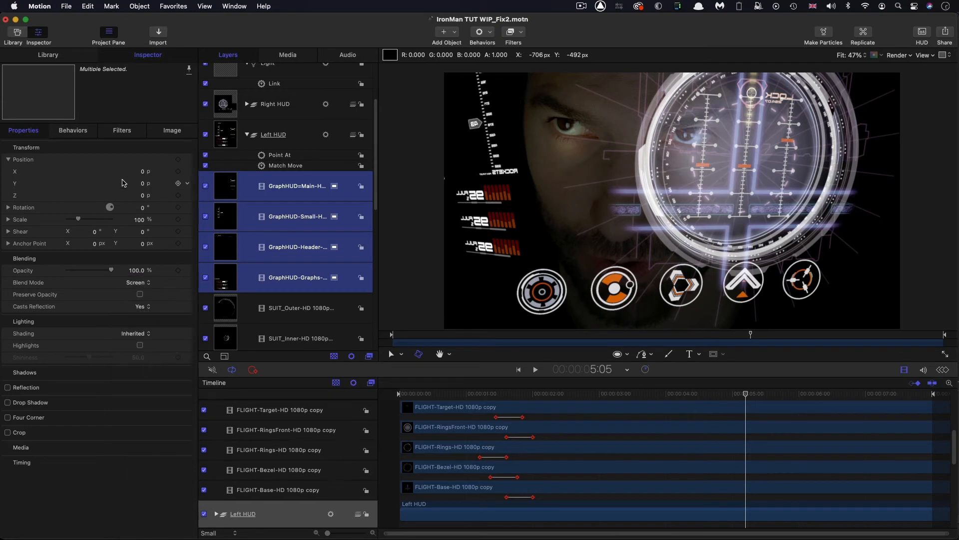
- Set the GraphHUD-Header clip's Y position to -1100
{"action": "left_click", "coordinate": [225, 165]}
{"action": "left_click", "coordinate": [226, 250]}
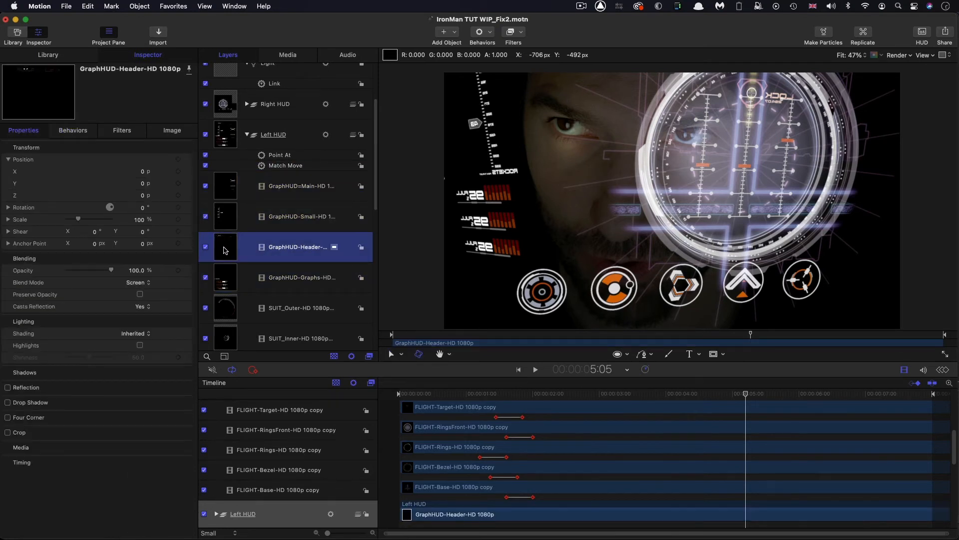
{"action": "mouse_move", "coordinate": [144, 186]}
{"action": "left_mouse_down"}
{"action": "mouse_move", "coordinate": [113, 185]}
{"action": "mouse_move", "coordinate": [146, 183]}
{"action": "left_mouse_up"}
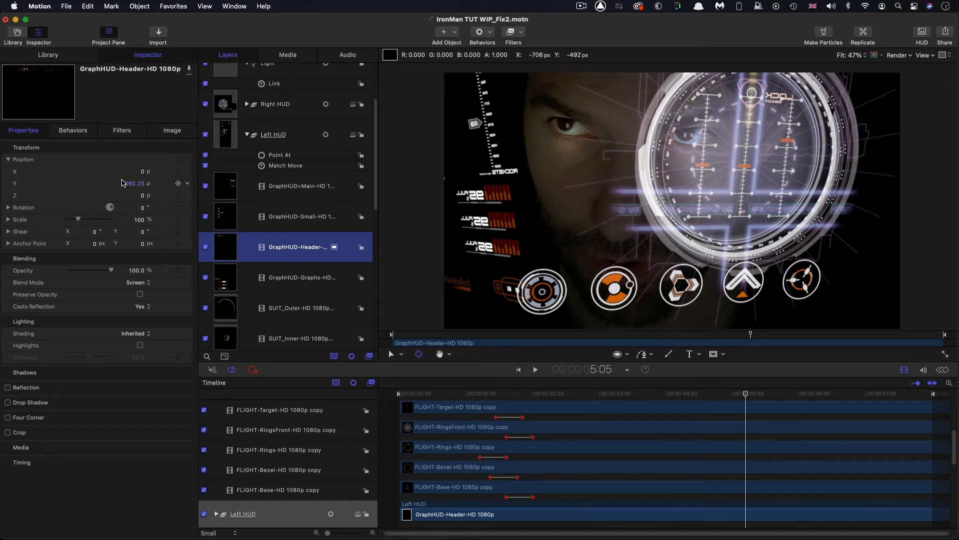
{"action": "left_click", "coordinate": [143, 183]}
{"action": "type", "text": "-1100"}
{"action": "key", "text": "Return"}
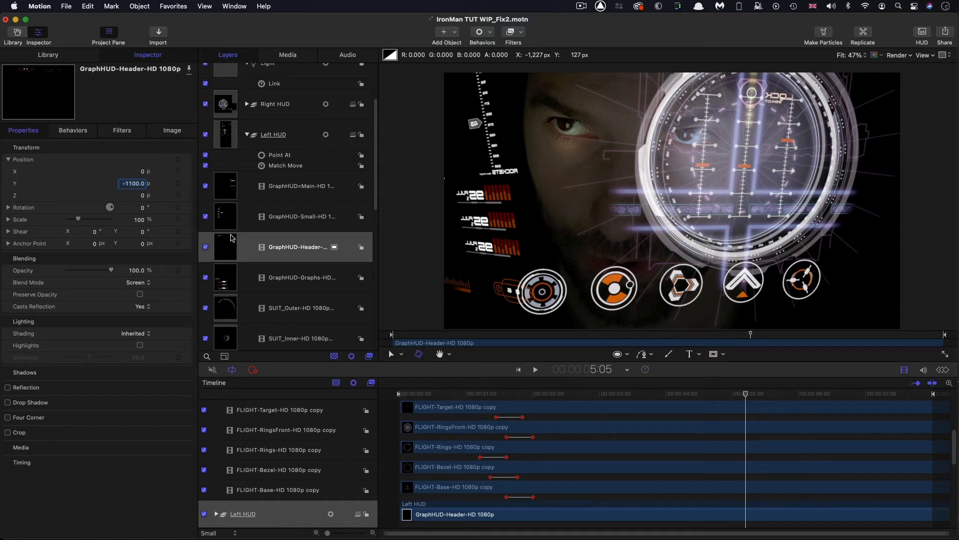
- Set the GraphHUD=Main clip's X position to -880
{"action": "left_click", "coordinate": [231, 186]}
{"action": "left_click", "coordinate": [142, 172]}
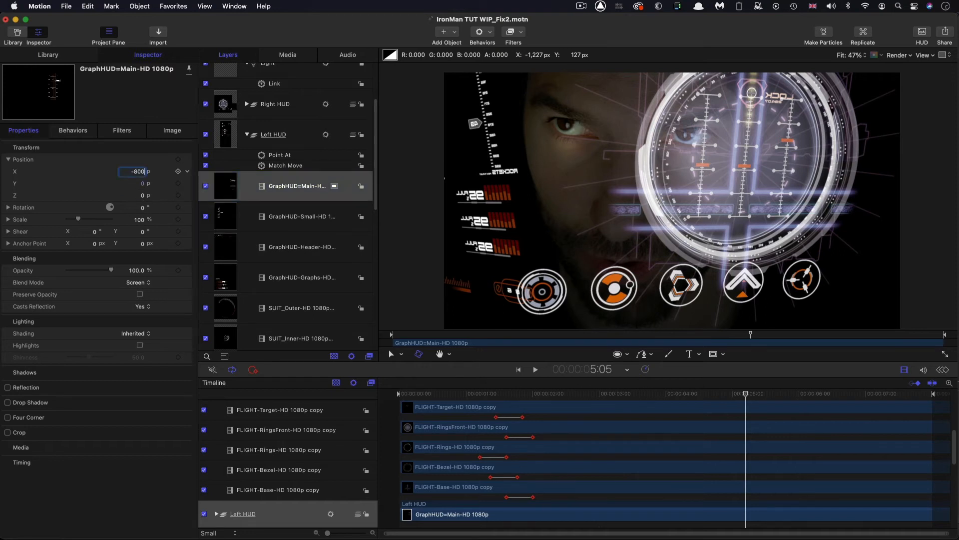
{"action": "type", "text": "-880"}
{"action": "key", "text": "Return"}
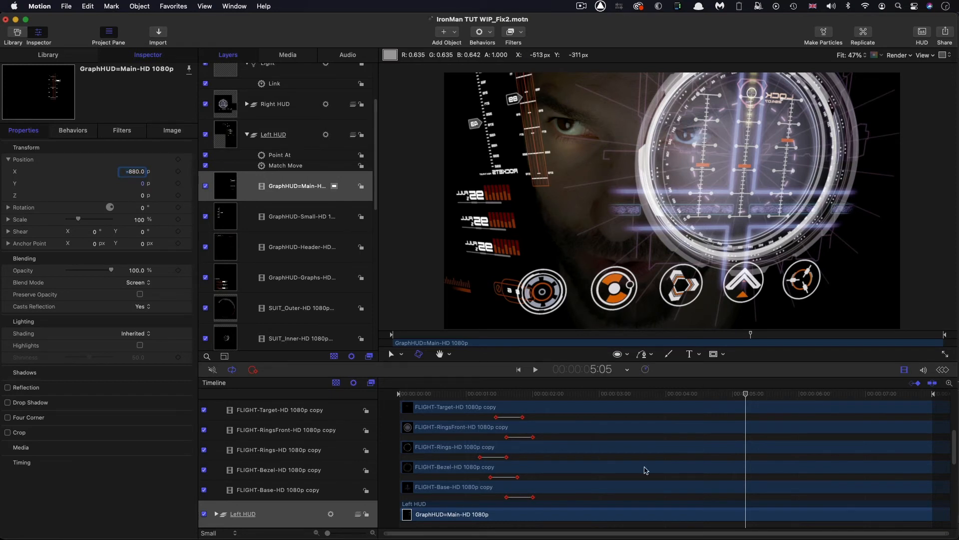
- Keyframe the Scale of the four GraphHUD clips from 0% at 5:05 to 100% at 5:15
{"action": "left_click", "coordinate": [226, 281], "text": "shift"}
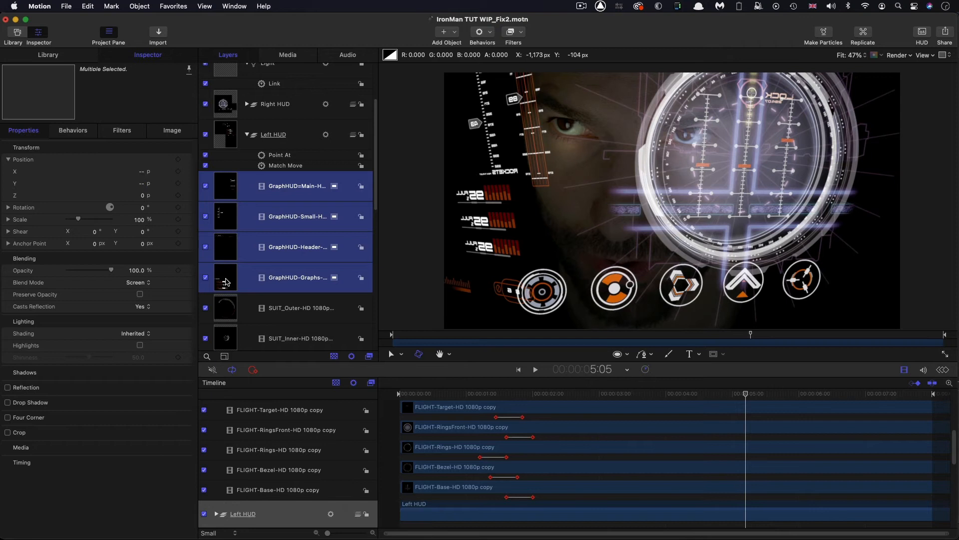
{"action": "left_click", "coordinate": [179, 220]}
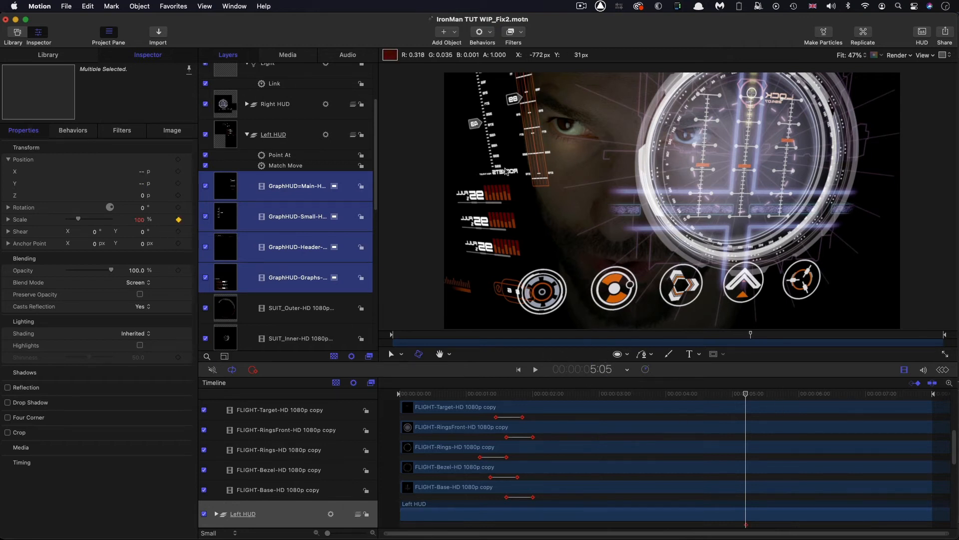
{"action": "left_click", "coordinate": [762, 395]}
{"action": "key", "text": "Right"}
{"action": "key", "text": "Right"}
{"action": "key", "text": "Right"}
{"action": "key", "text": "Right"}
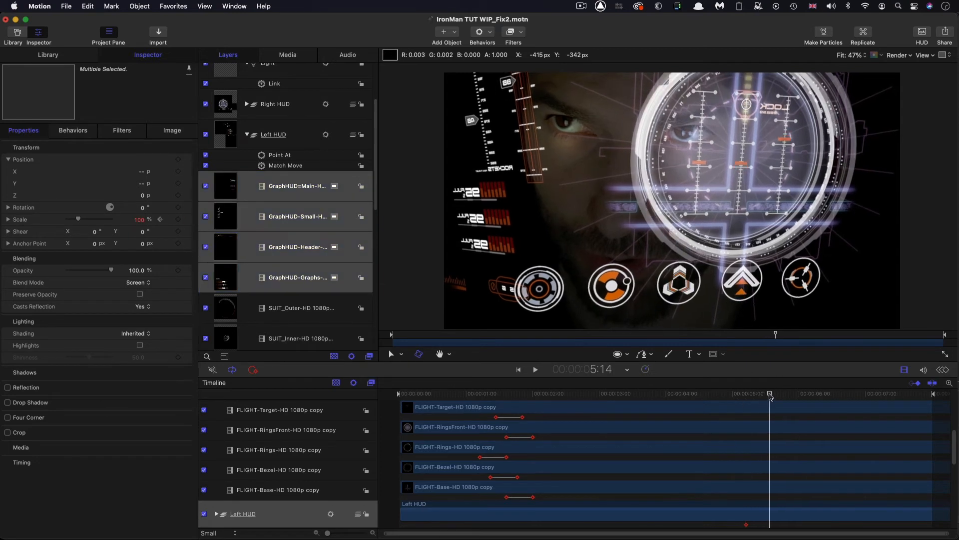
{"action": "left_click", "coordinate": [179, 221]}
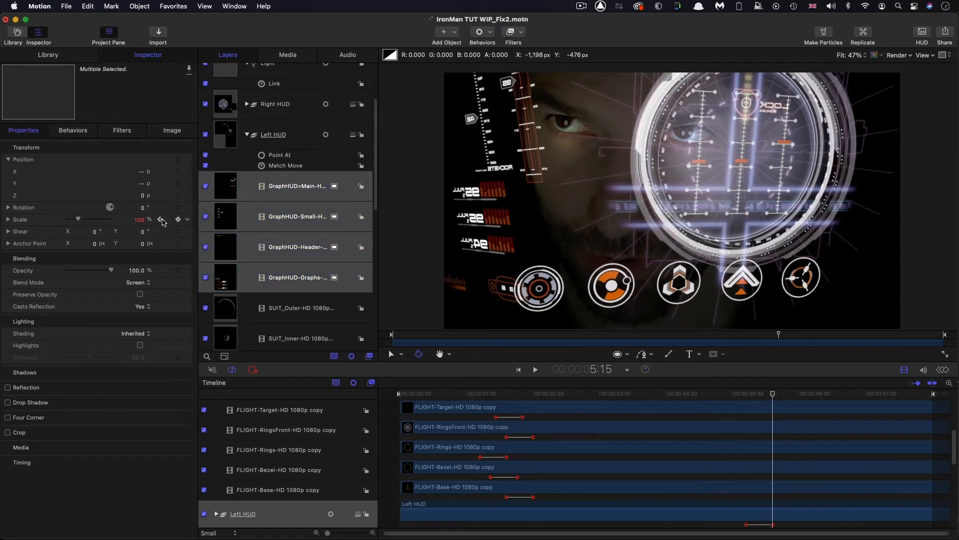
{"action": "left_click", "coordinate": [161, 220]}
- Play back the GraphHUD clips' scale-up and scrub through it
{"action": "key", "text": "space"}
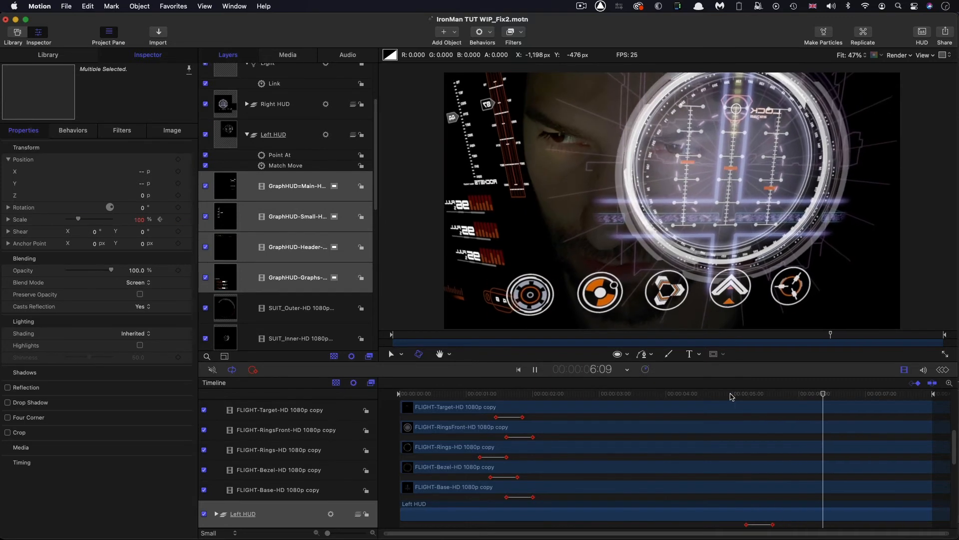
{"action": "left_click", "coordinate": [720, 394]}
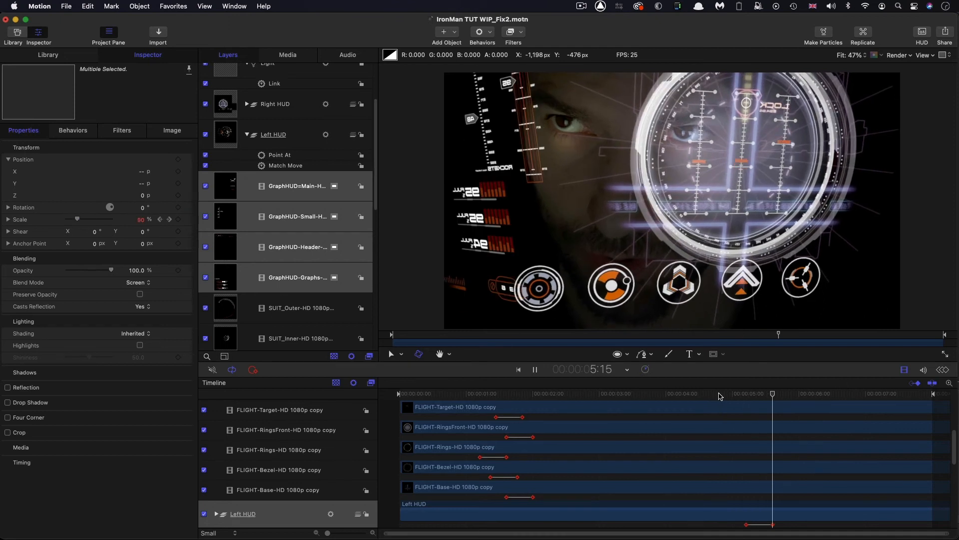
{"action": "key", "text": "space"}
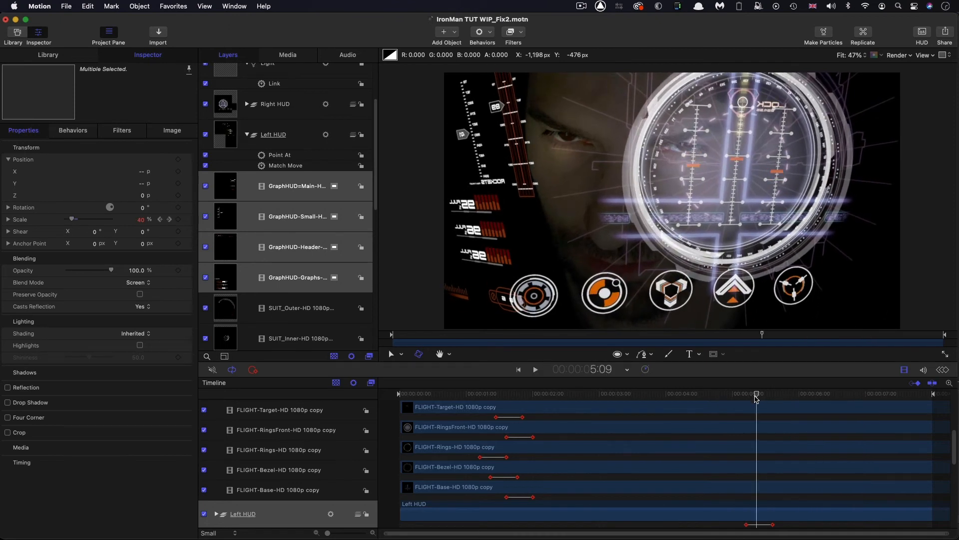
- Move the playhead to 5:23, collapse the Left HUD group and expand the Right HUD group in the layers list
{"action": "left_click", "coordinate": [794, 394]}
{"action": "left_click", "coordinate": [318, 185]}
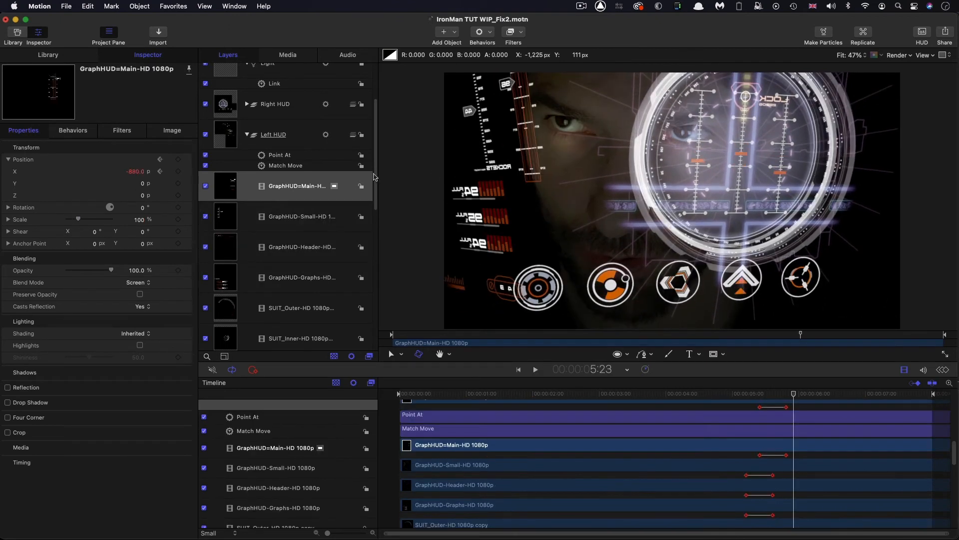
{"action": "left_click", "coordinate": [247, 134]}
{"action": "left_click", "coordinate": [246, 104]}
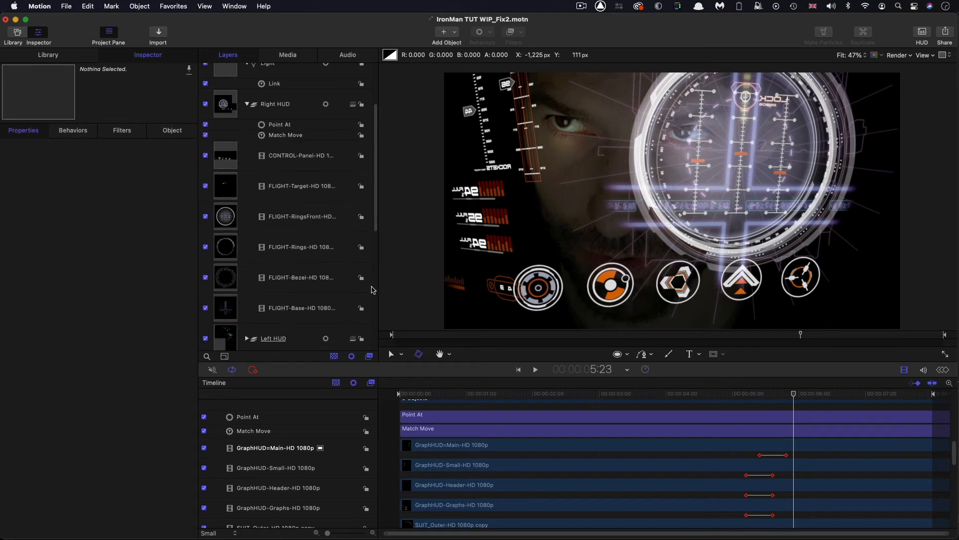
- Add a Scale keyframe at 6:20 to the five FLIGHT clips in the Right HUD group, keeping their current sizes
{"action": "left_click_drag", "start_coordinate": [817, 397], "coordinate": [927, 397]}
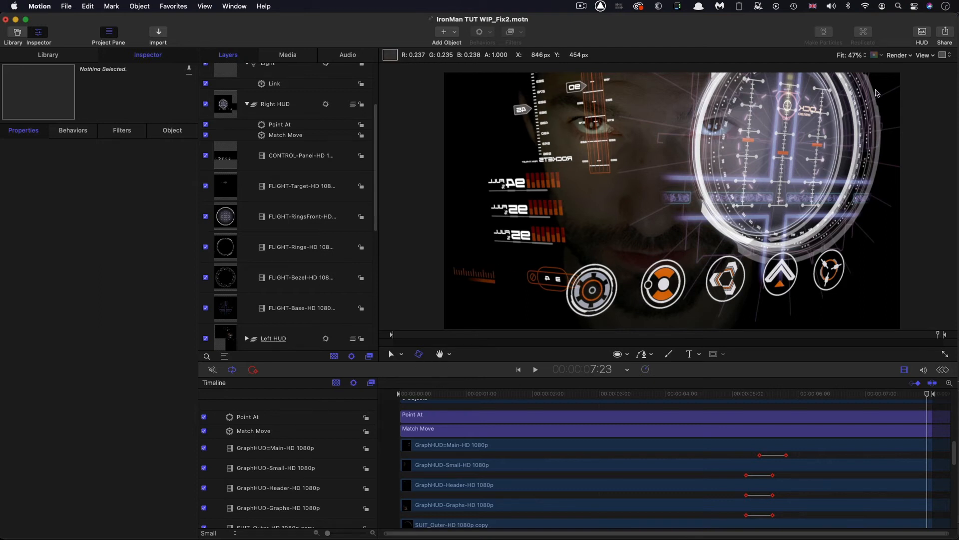
{"action": "left_click_drag", "start_coordinate": [225, 197], "coordinate": [227, 314]}
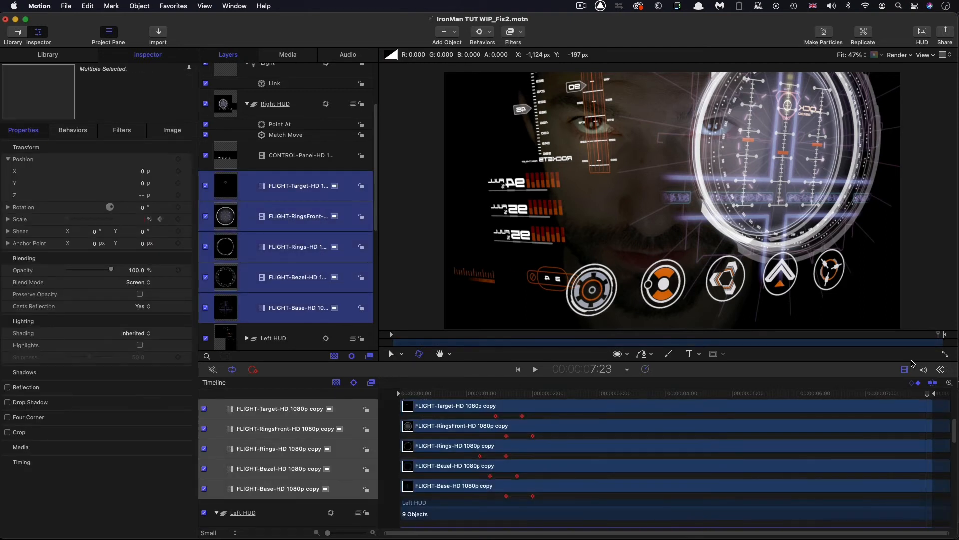
{"action": "left_click", "coordinate": [895, 394]}
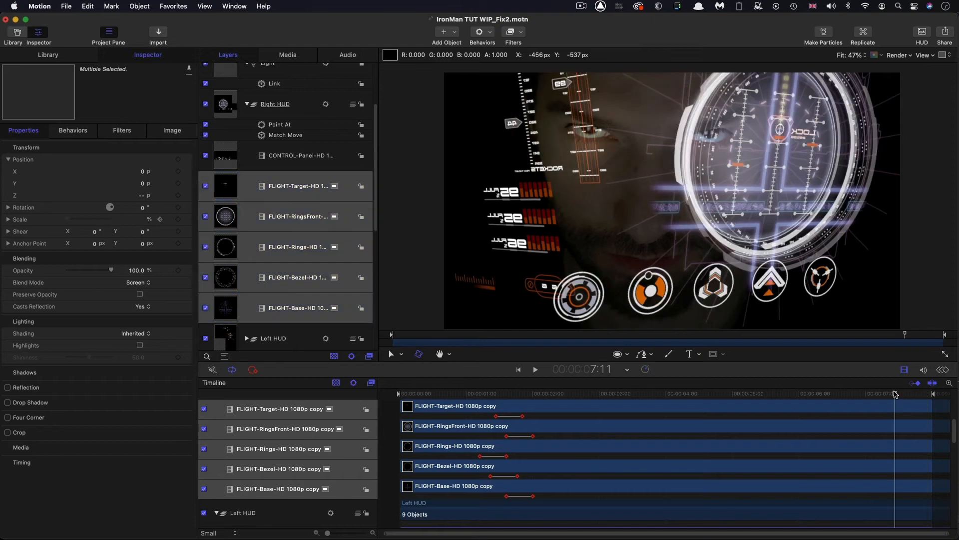
{"action": "left_click_drag", "start_coordinate": [895, 395], "coordinate": [853, 417]}
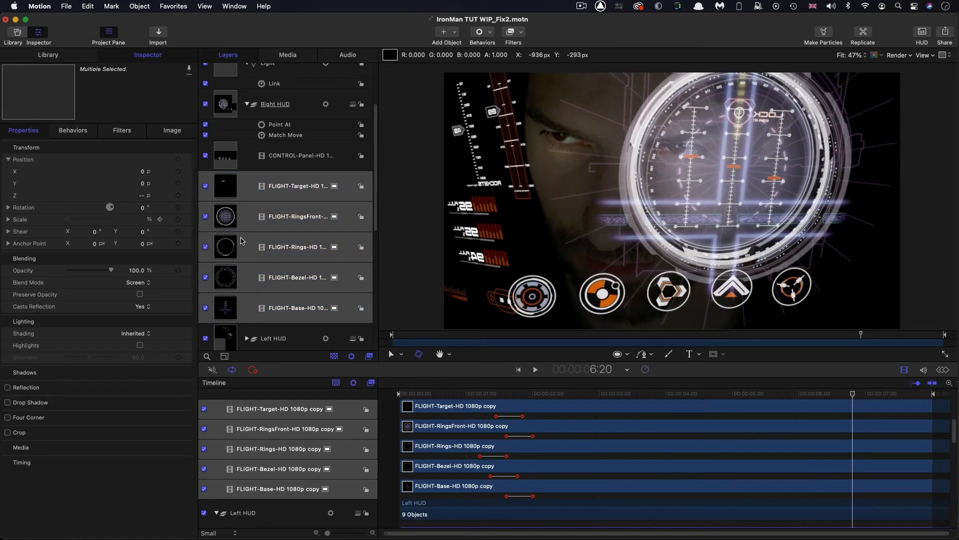
{"action": "left_click", "coordinate": [178, 219]}
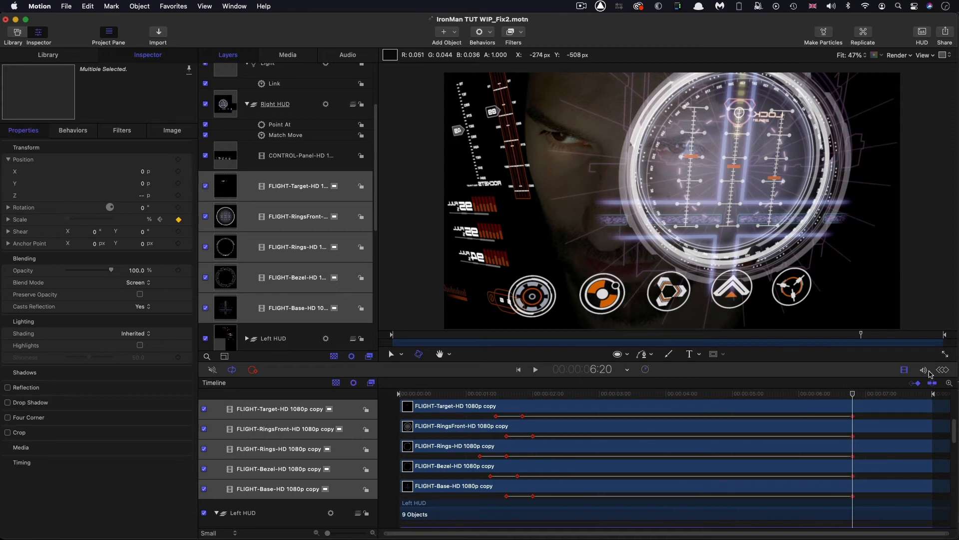
- Keyframe the Scale of all five FLIGHT clips, including FLIGHT-Base, to 0% at 7:00
{"action": "left_click", "coordinate": [866, 395]}
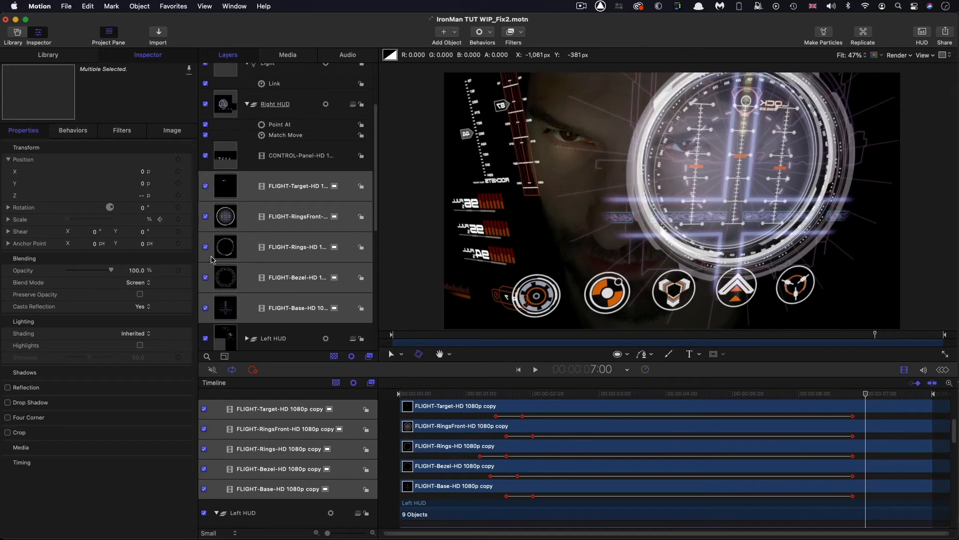
{"action": "left_click", "coordinate": [179, 219]}
{"action": "left_click", "coordinate": [230, 309]}
{"action": "left_click", "coordinate": [230, 308], "text": "super"}
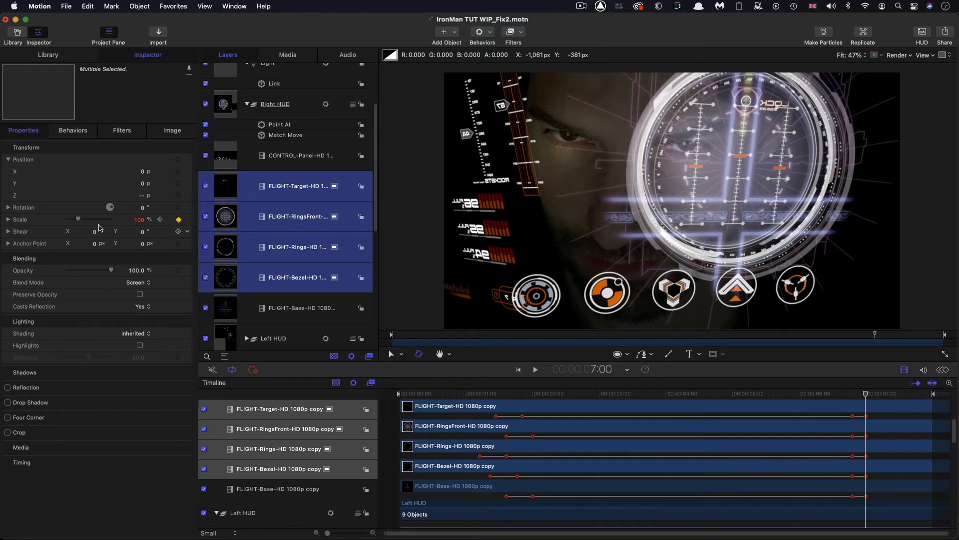
{"action": "left_click_drag", "start_coordinate": [78, 220], "coordinate": [25, 220]}
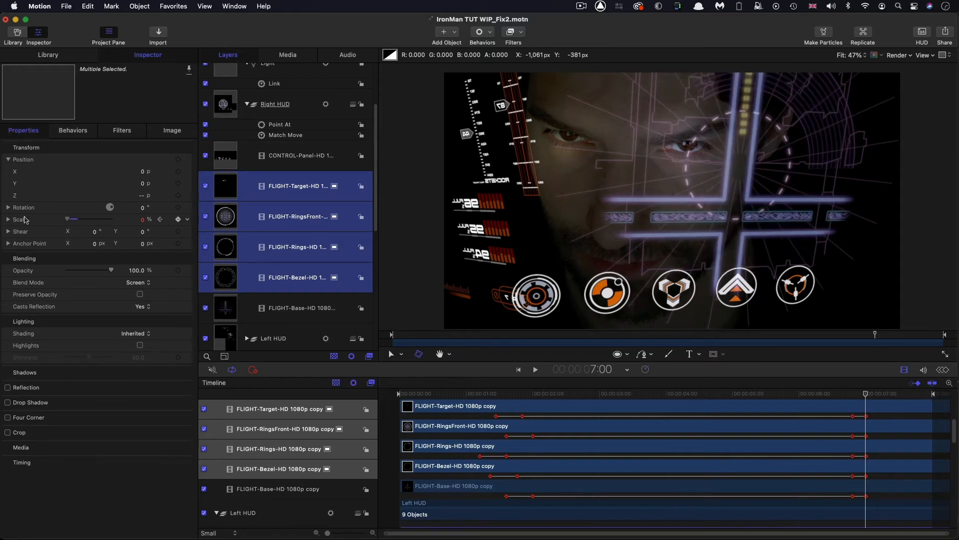
{"action": "left_click", "coordinate": [217, 308]}
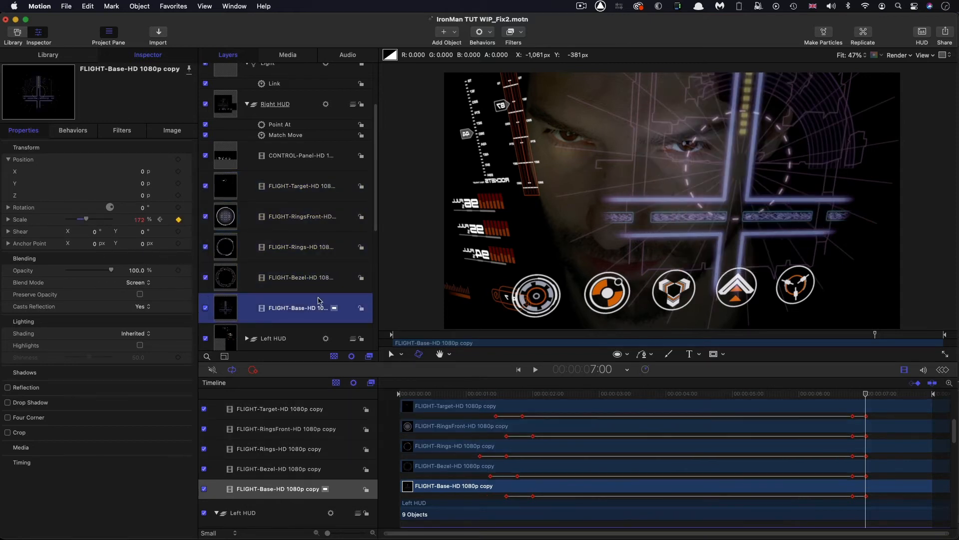
{"action": "left_click_drag", "start_coordinate": [87, 220], "coordinate": [50, 220]}
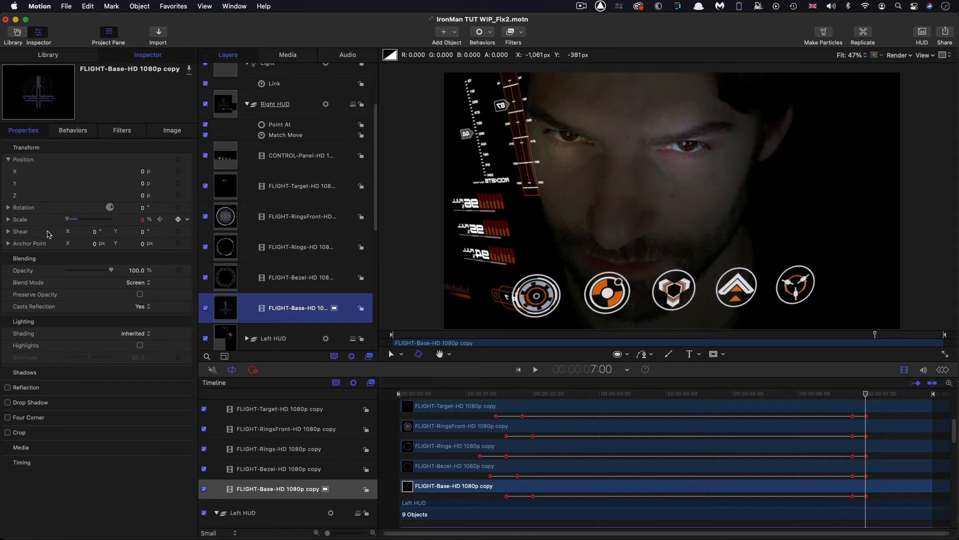
- Play back the section around 7:00 to check the FLIGHT clips scaling out
{"action": "key", "text": "space"}
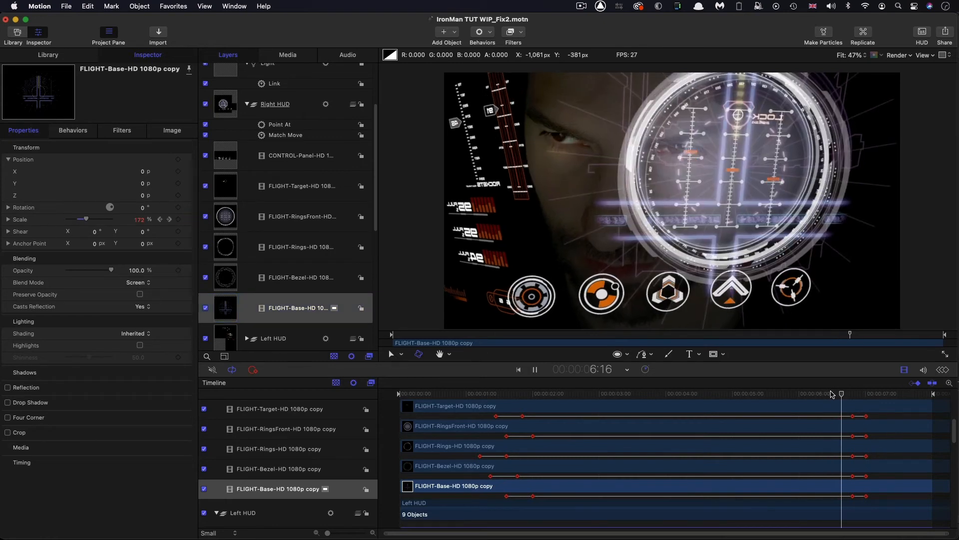
{"action": "left_click", "coordinate": [870, 394]}
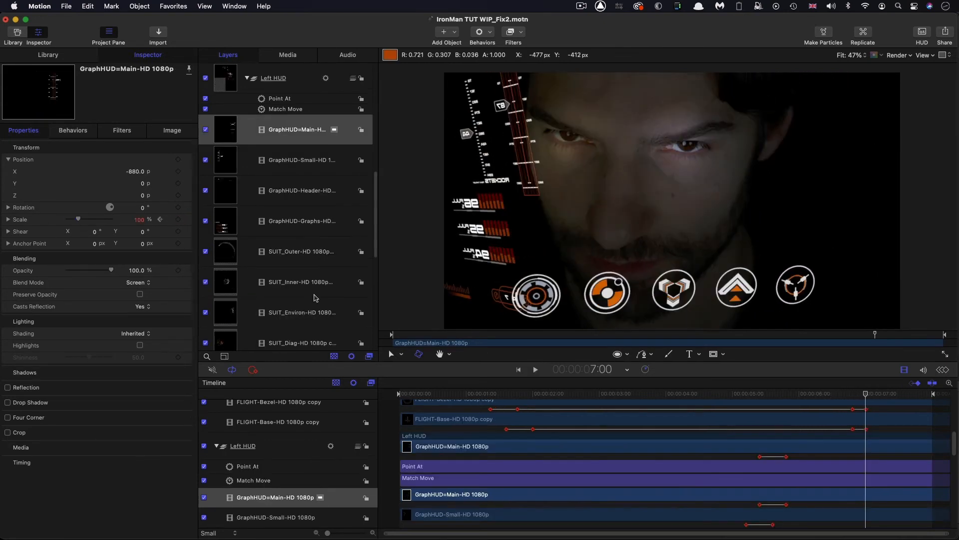
{"action": "scroll", "coordinate": [300, 215], "scroll_direction": "up", "scroll_amount": 10}
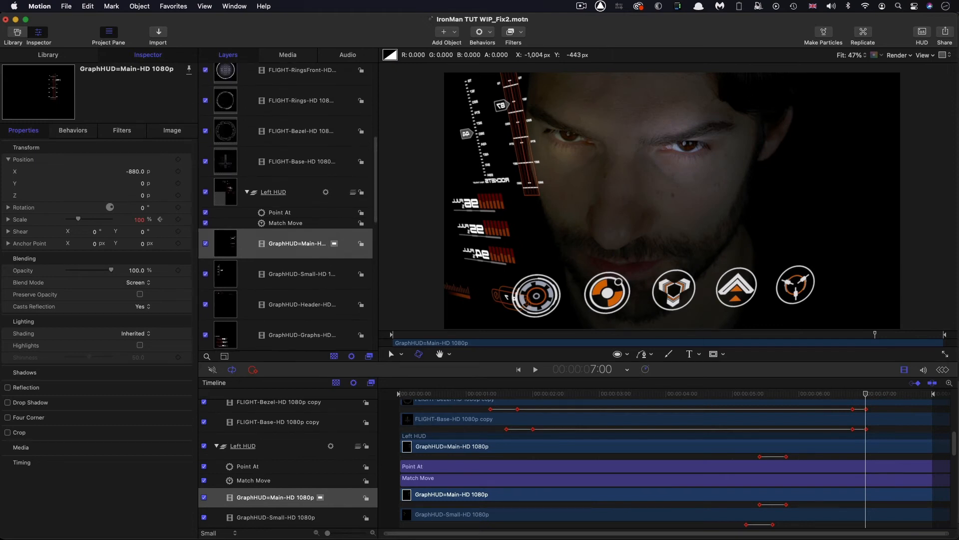
{"action": "key", "text": "space"}
{"action": "key", "text": "space"}
- Add a new group above the Right HUD group and name it Eye
{"action": "left_click", "coordinate": [225, 188]}
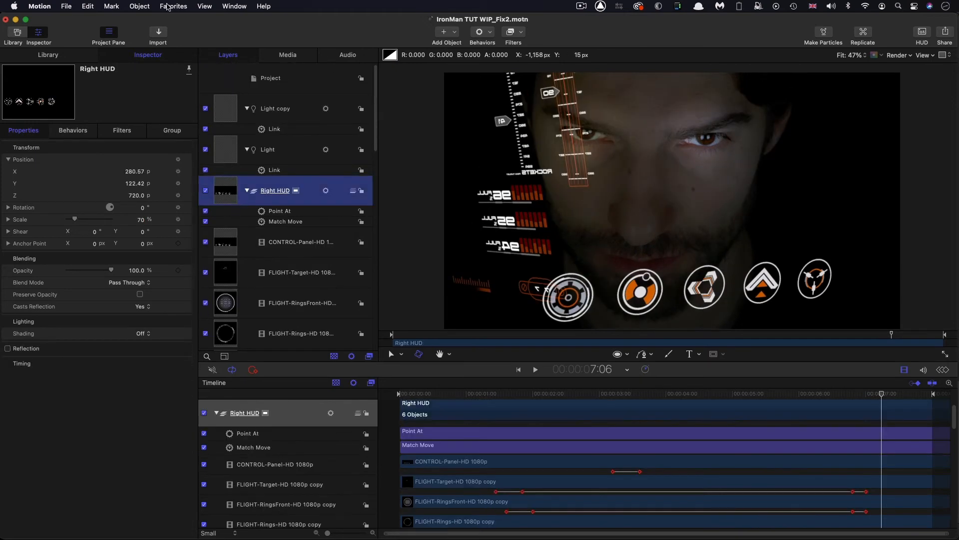
{"action": "left_click", "coordinate": [141, 6]}
{"action": "left_click", "coordinate": [144, 20]}
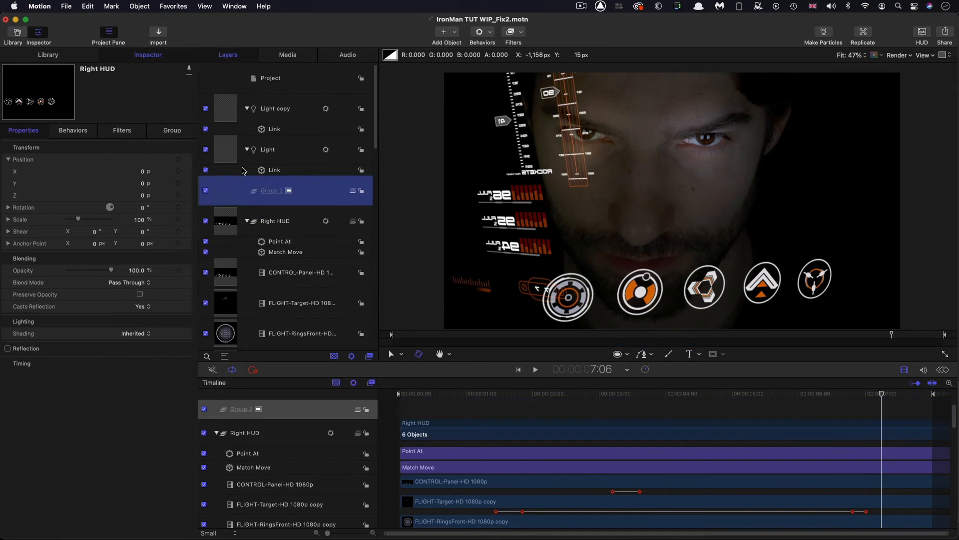
{"action": "double_click", "coordinate": [287, 190]}
{"action": "key", "text": "super+a"}
{"action": "type", "text": "Eye"}
{"action": "key", "text": "Return"}
- Import the five eye clips, EEYE-back through EYE-Target, from the Assets folder into the Eye group
{"action": "left_click", "coordinate": [158, 35]}
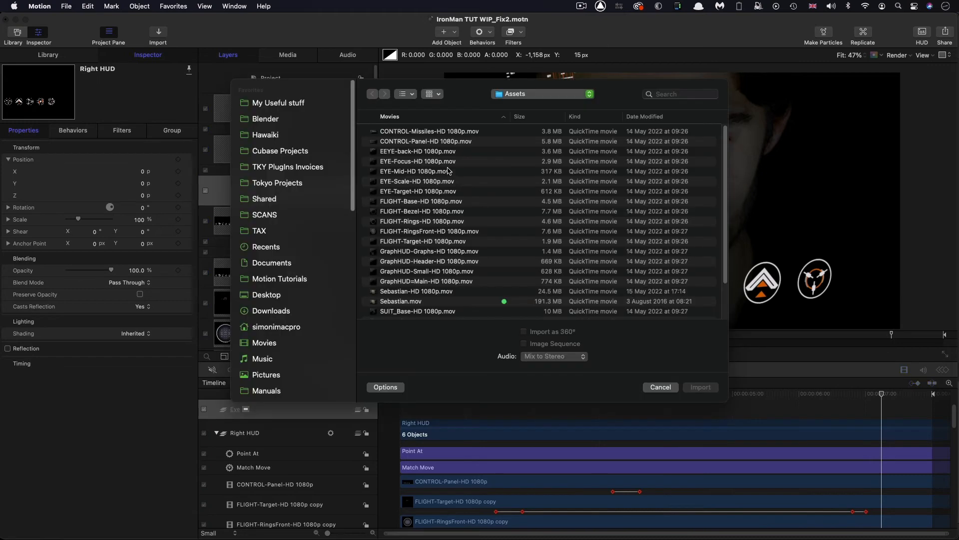
{"action": "left_click", "coordinate": [424, 153]}
{"action": "left_click", "coordinate": [419, 194], "text": "shift"}
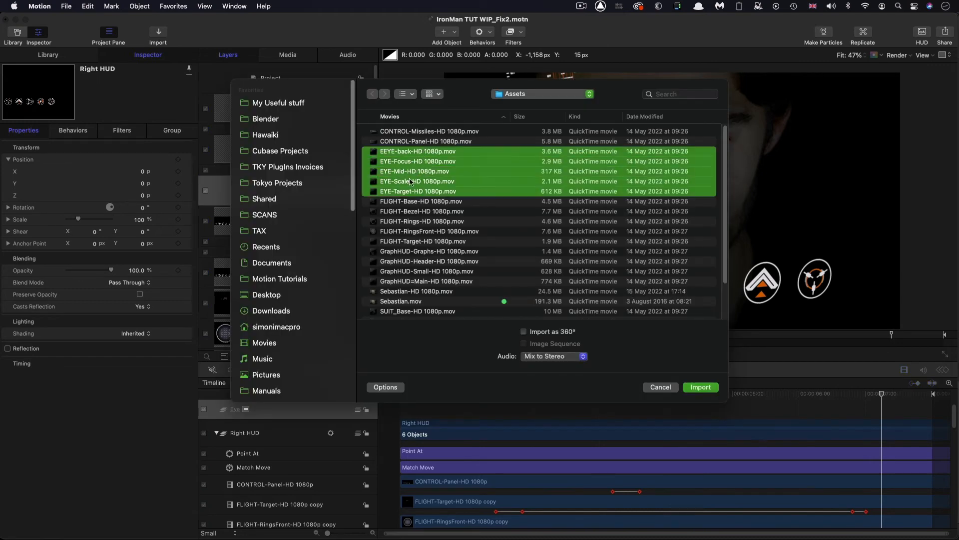
{"action": "left_click", "coordinate": [701, 386]}
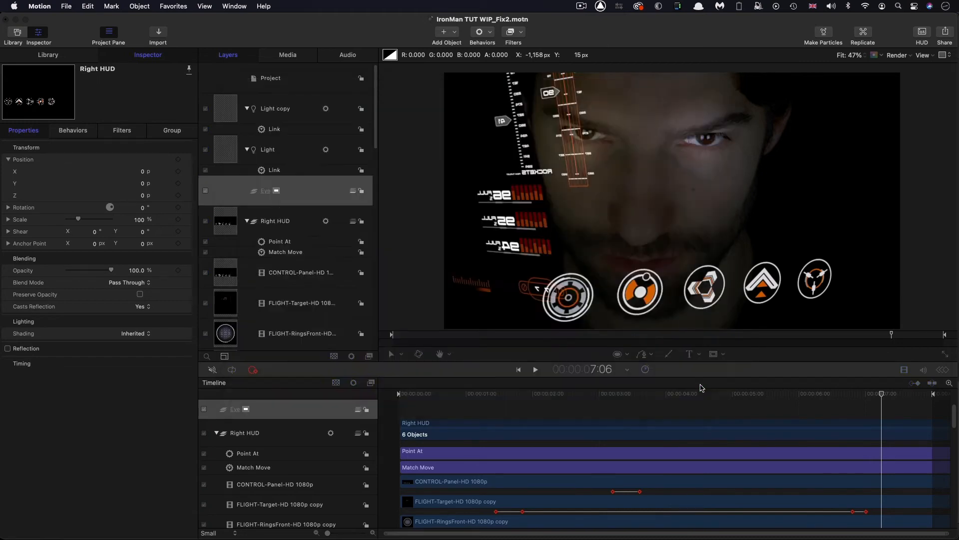
- Set the blend mode of all five clips in the Eye group to Screen
{"action": "scroll", "coordinate": [284, 303], "scroll_direction": "down", "scroll_amount": 3}
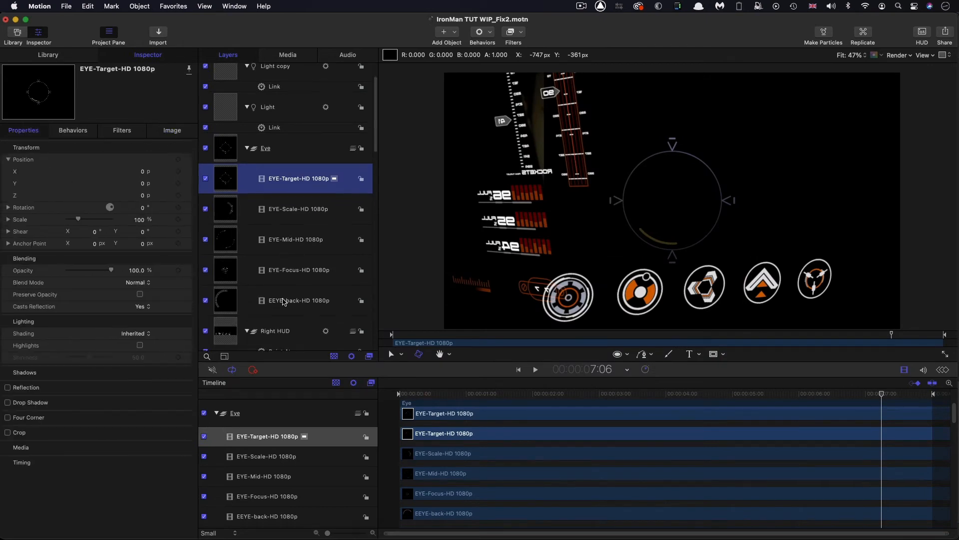
{"action": "left_click", "coordinate": [226, 294], "text": "shift"}
{"action": "left_click", "coordinate": [141, 282]}
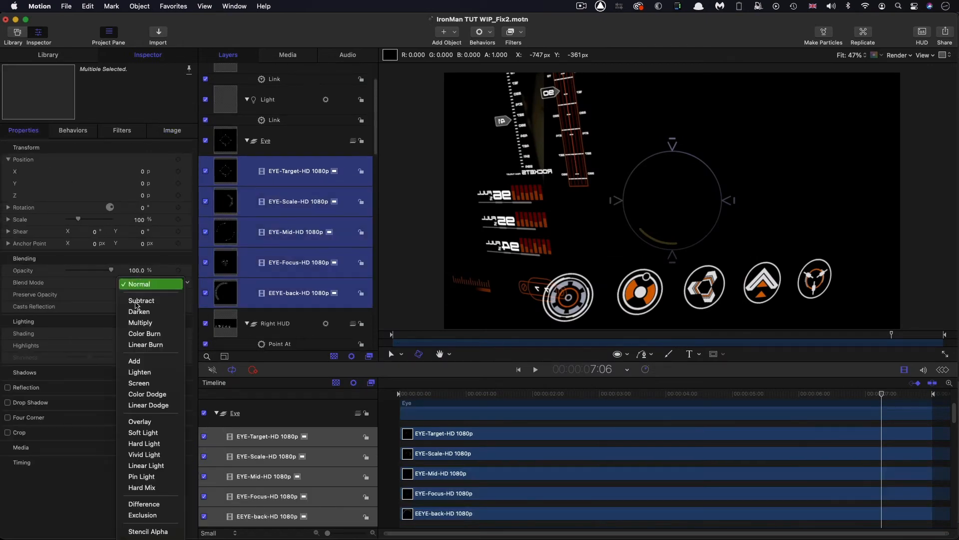
{"action": "left_click", "coordinate": [138, 384]}
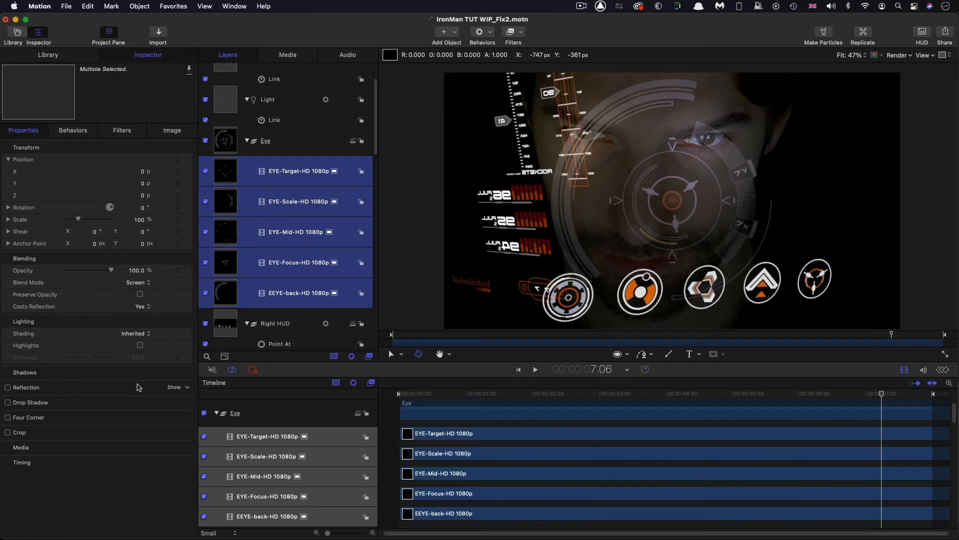
- Turn off lighting shading for the Eye group
{"action": "left_click", "coordinate": [226, 137]}
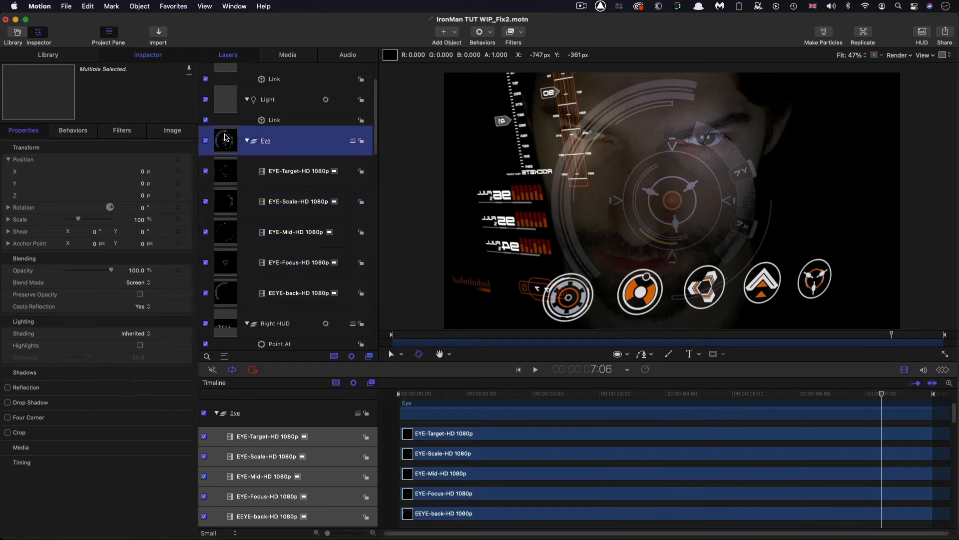
{"action": "left_click", "coordinate": [134, 333]}
{"action": "left_click", "coordinate": [129, 357]}
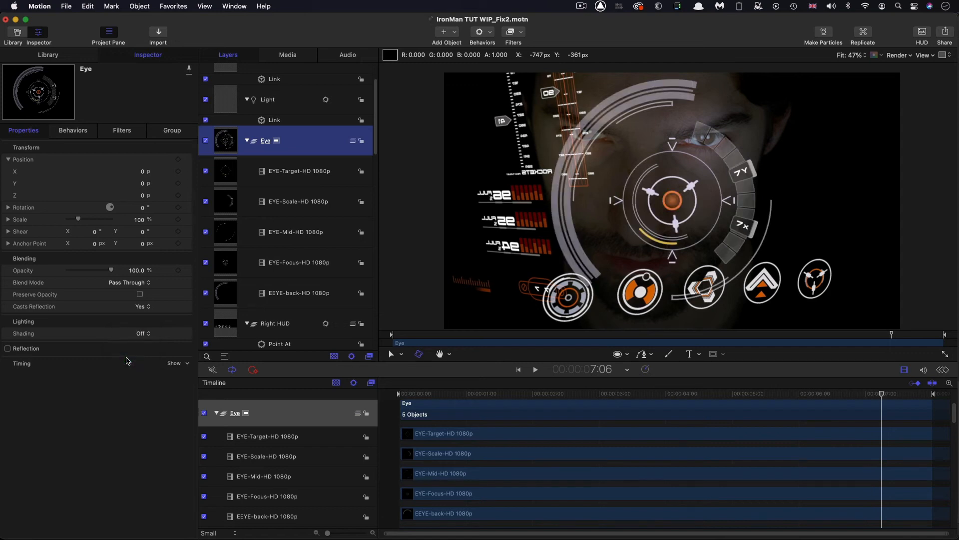
- Keyframe the Scale of the five Eye clips to 0% at 7:00
{"action": "left_click_drag", "start_coordinate": [882, 395], "coordinate": [866, 399]}
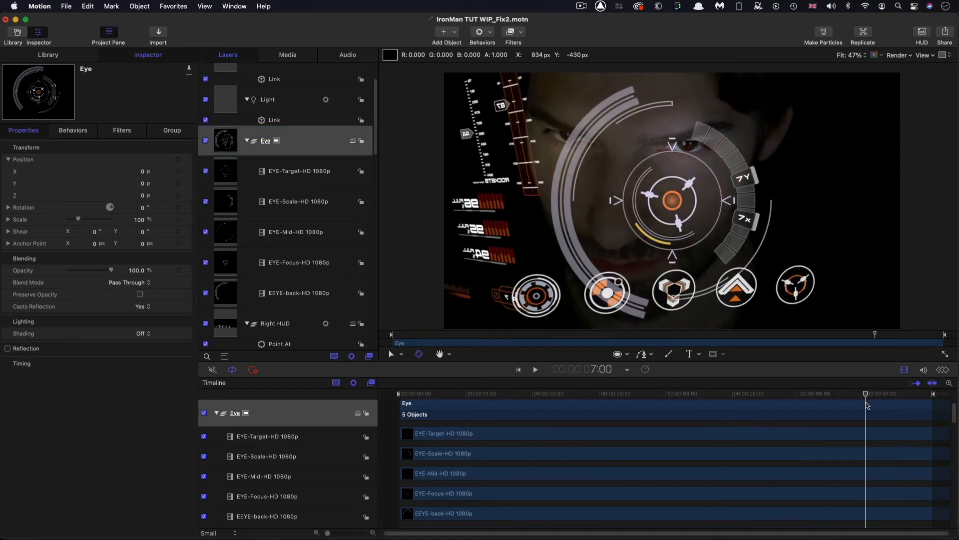
{"action": "left_click", "coordinate": [234, 174]}
{"action": "left_click", "coordinate": [230, 296], "text": "shift"}
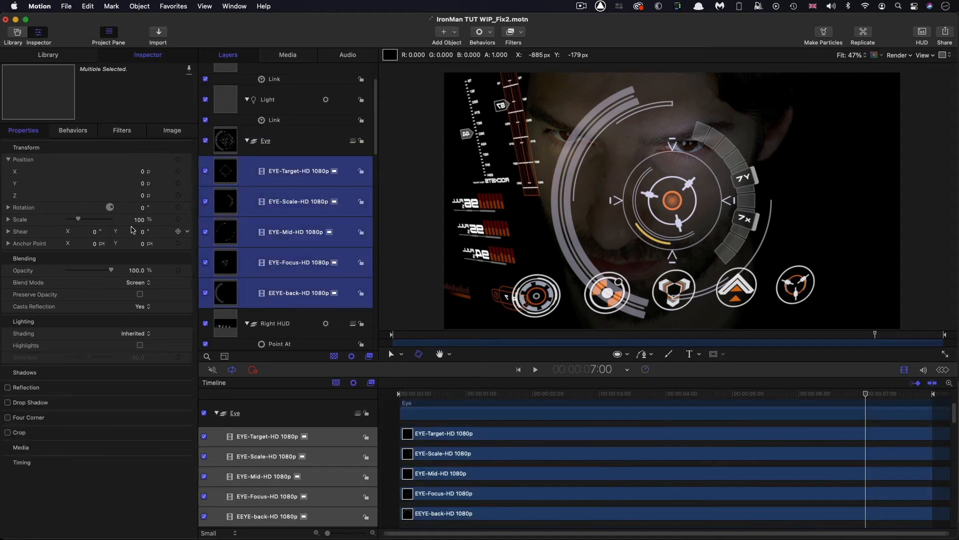
{"action": "left_click", "coordinate": [179, 221]}
{"action": "left_click_drag", "start_coordinate": [79, 219], "coordinate": [52, 222]}
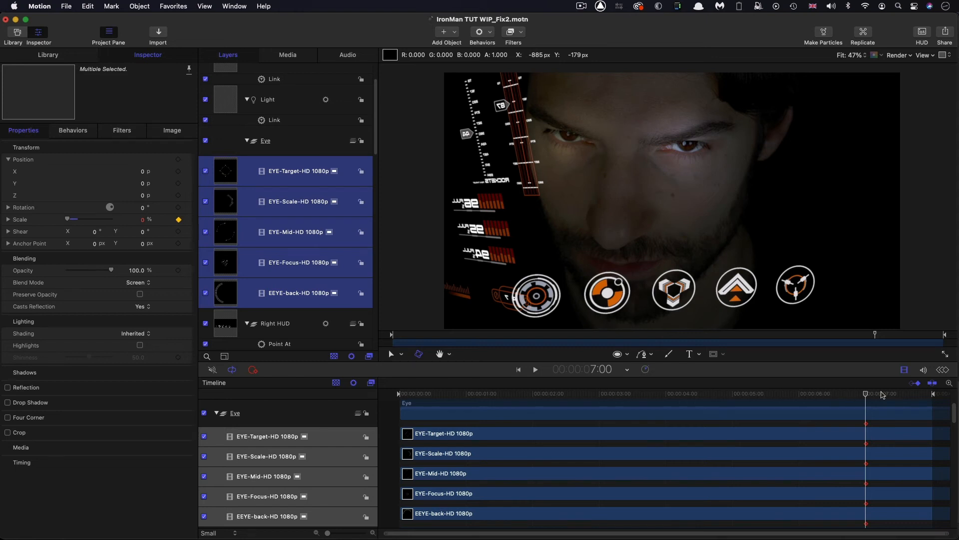
- Keyframe the Scale of the five Eye clips to 40% at 7:12
{"action": "left_click_drag", "start_coordinate": [881, 397], "coordinate": [900, 396]}
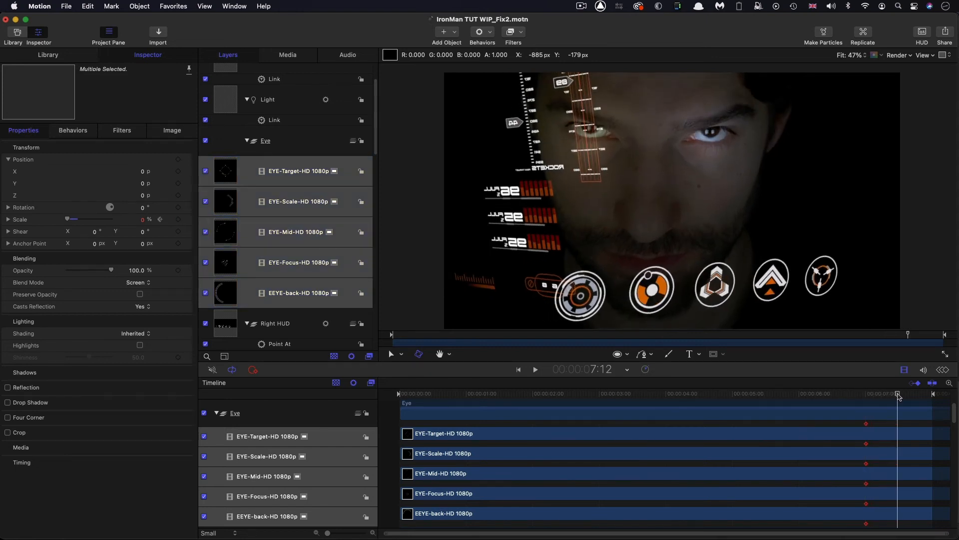
{"action": "left_click", "coordinate": [177, 221]}
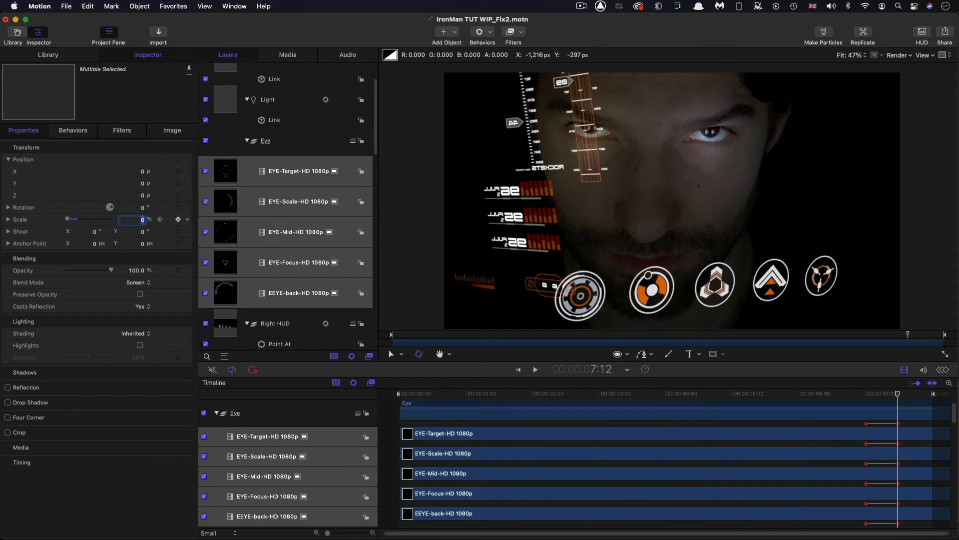
{"action": "key", "text": "Return"}
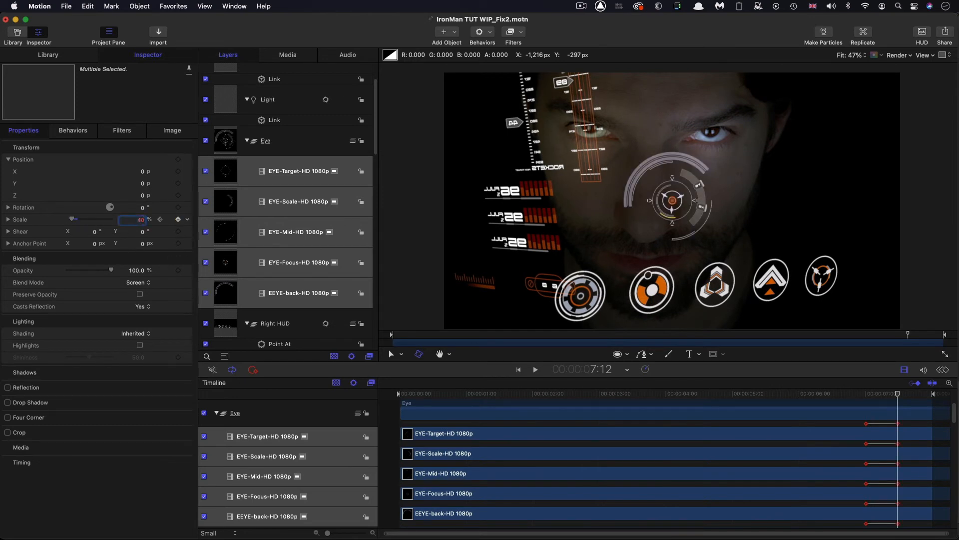
- Keyframe the Eye clips' Scale to 50% at 7:08, play back the animation and return to 7:08
{"action": "left_click", "coordinate": [162, 497]}
{"action": "key", "text": "Left"}
{"action": "key", "text": "Left"}
{"action": "key", "text": "Left"}
{"action": "key", "text": "Left"}
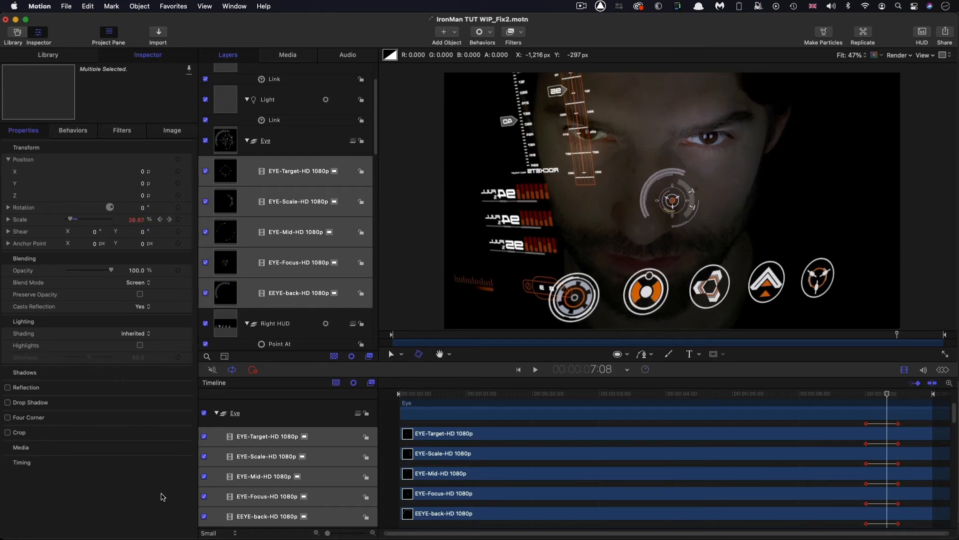
{"action": "left_click", "coordinate": [133, 220]}
{"action": "type", "text": "50"}
{"action": "key", "text": "Return"}
{"action": "key", "text": "space"}
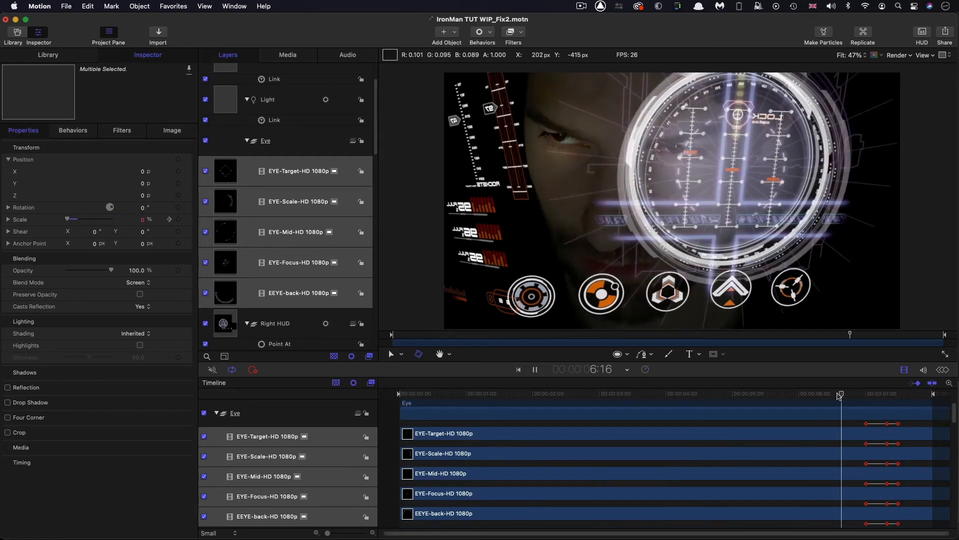
{"action": "left_click", "coordinate": [889, 395]}
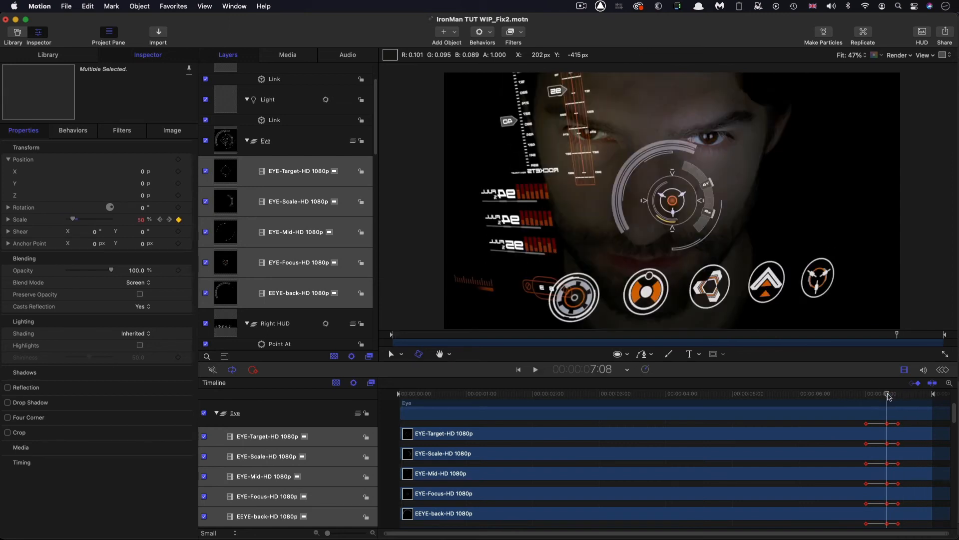
- Add a Match Move behavior to the Eye group
{"action": "left_click", "coordinate": [230, 144]}
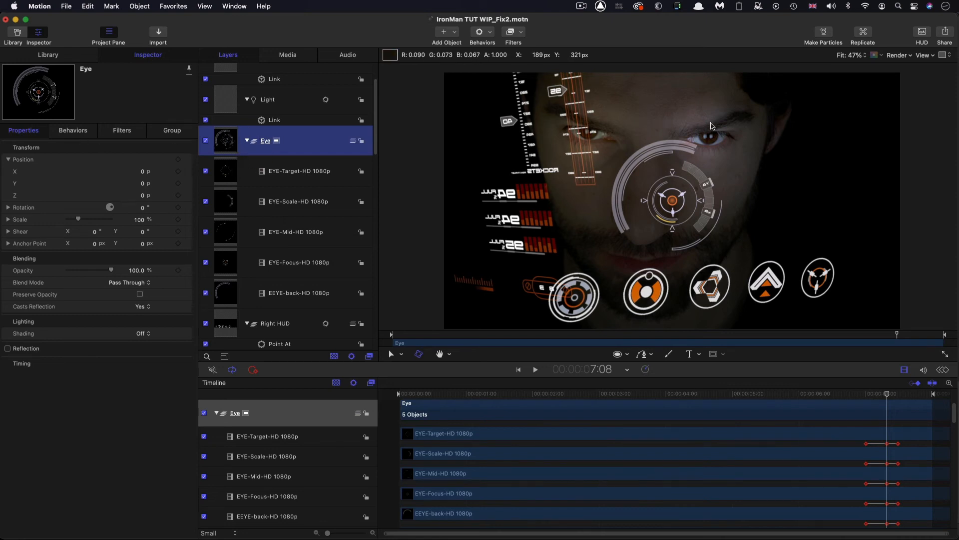
{"action": "left_click", "coordinate": [480, 32]}
{"action": "mouse_move", "coordinate": [497, 79]}
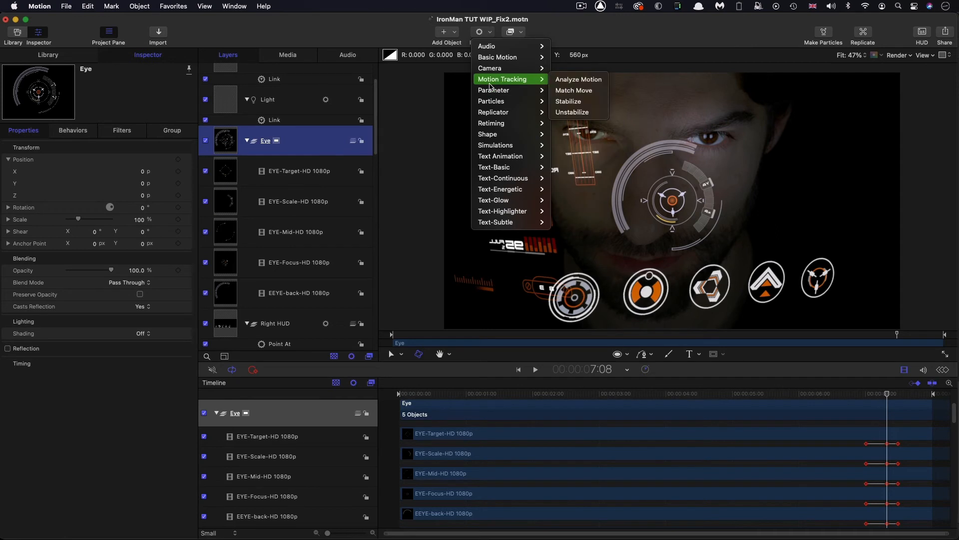
{"action": "left_click", "coordinate": [575, 90]}
- Assign the Right circle shape as the Match Move source, turn off its Rotation adjustment, and preview the tracked Eye group
{"action": "scroll", "coordinate": [288, 261], "scroll_direction": "down", "scroll_amount": 8}
{"action": "scroll", "coordinate": [288, 261], "scroll_direction": "down", "scroll_amount": 15}
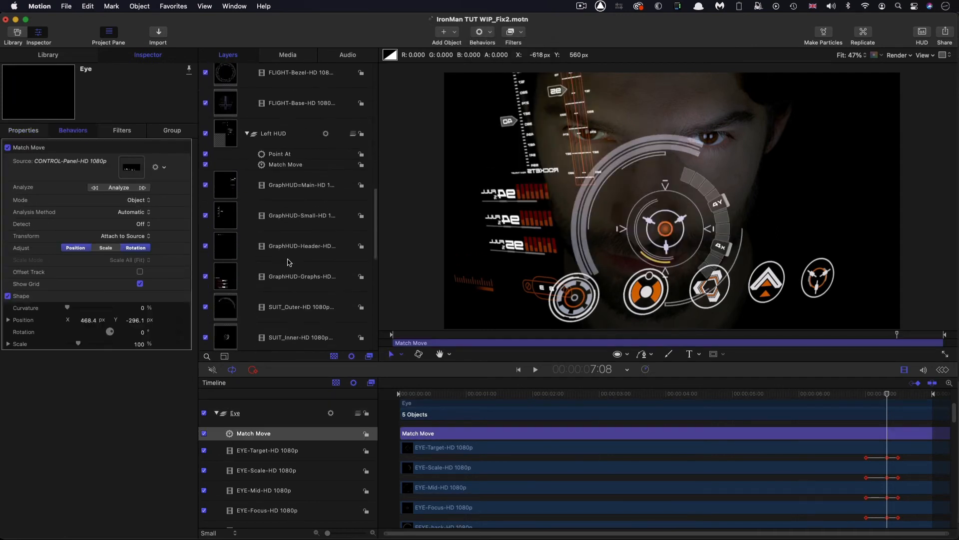
{"action": "scroll", "coordinate": [288, 262], "scroll_direction": "down", "scroll_amount": 1}
{"action": "left_click_drag", "start_coordinate": [223, 244], "coordinate": [131, 169]}
{"action": "left_click", "coordinate": [137, 223]}
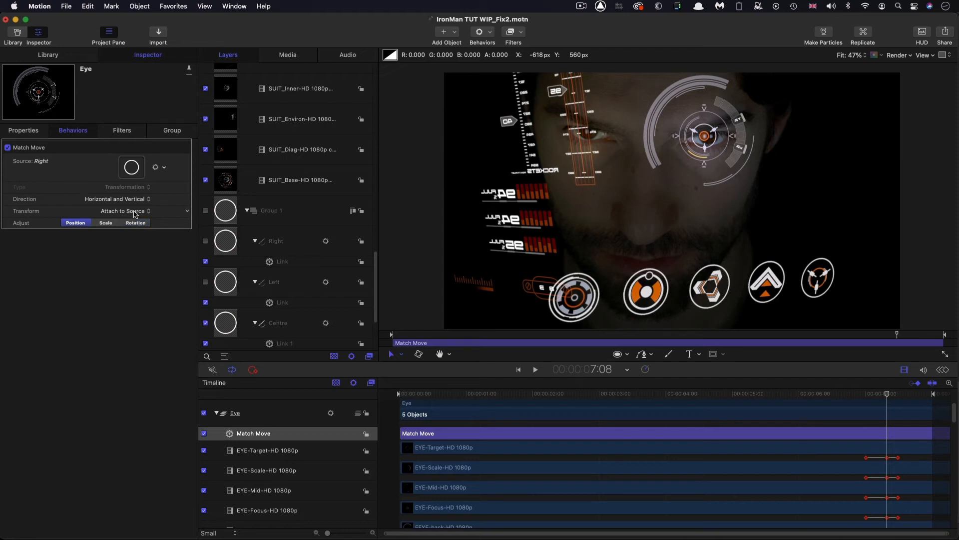
{"action": "left_click_drag", "start_coordinate": [847, 398], "coordinate": [791, 400]}
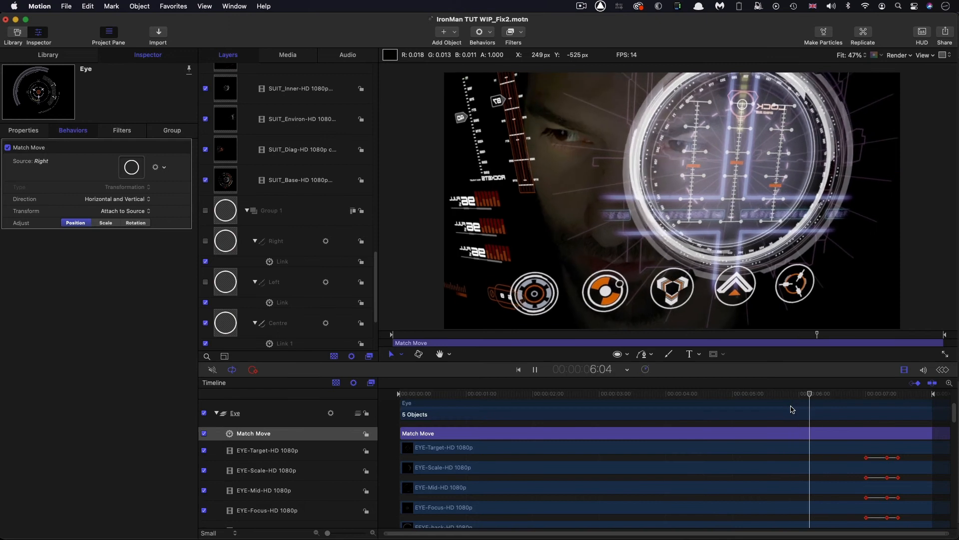
{"action": "left_click_drag", "start_coordinate": [792, 394], "coordinate": [898, 403]}
- Shift the EEYE-back clip's three Scale keyframes about four frames later and play back the staggered animation
{"action": "scroll", "coordinate": [278, 146], "scroll_direction": "up", "scroll_amount": 10}
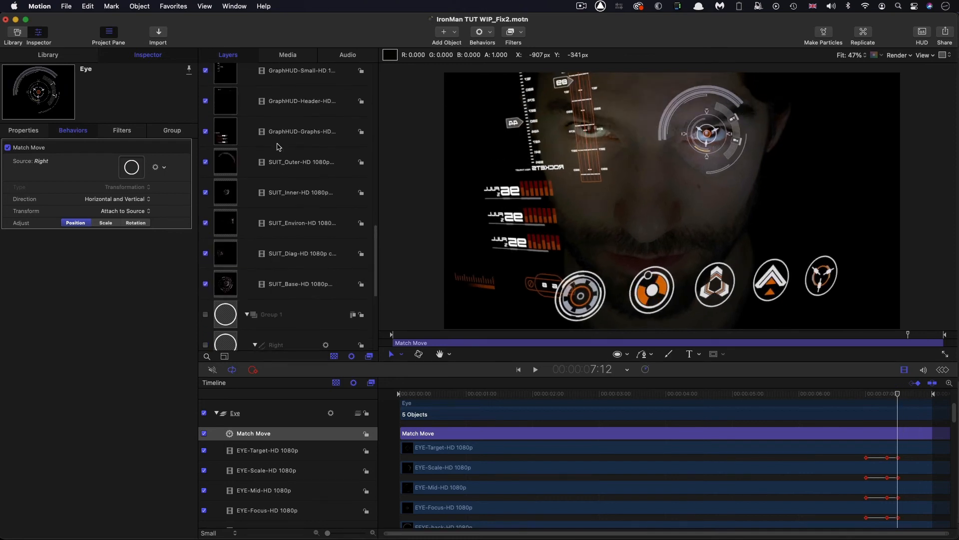
{"action": "scroll", "coordinate": [278, 147], "scroll_direction": "up", "scroll_amount": 8}
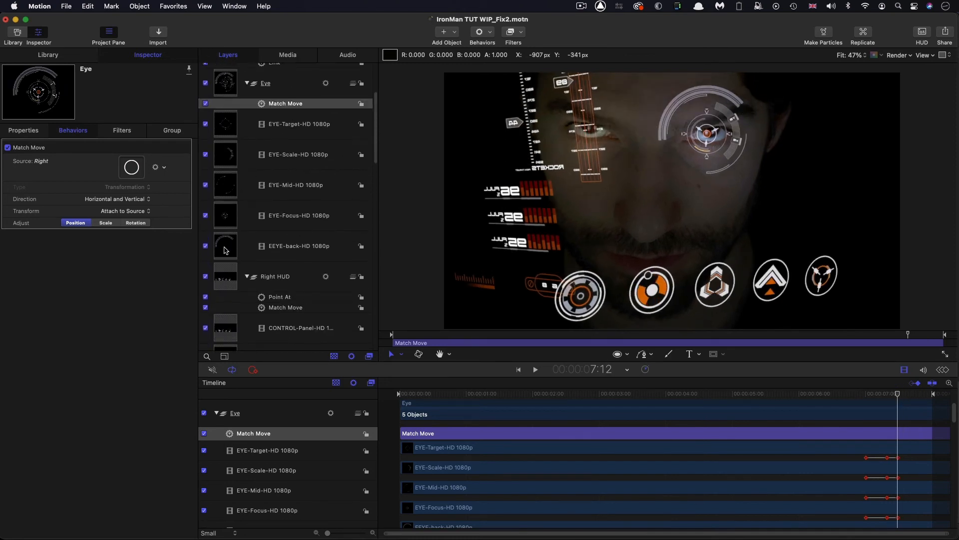
{"action": "left_click", "coordinate": [226, 250]}
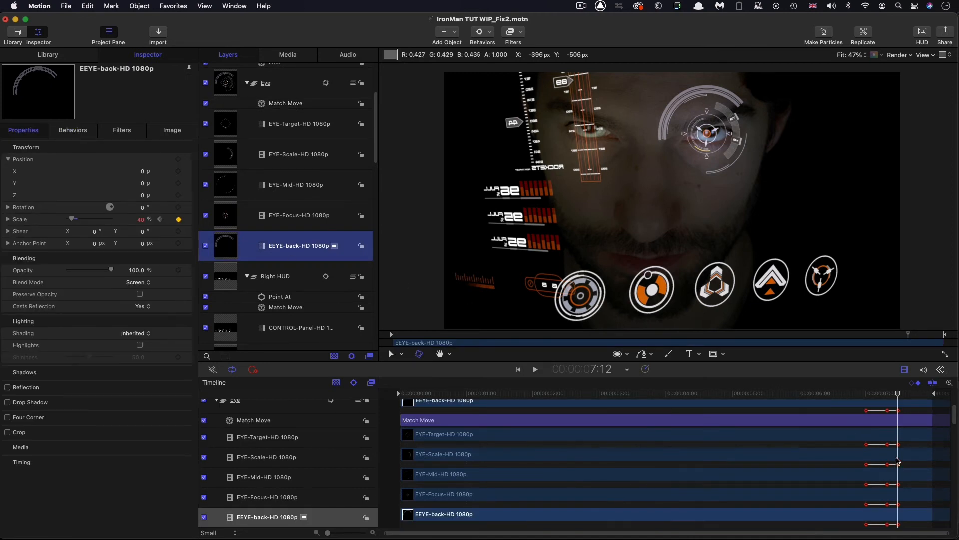
{"action": "scroll", "coordinate": [898, 461], "scroll_direction": "down", "scroll_amount": 2}
{"action": "left_click", "coordinate": [866, 489]}
{"action": "left_click_drag", "start_coordinate": [899, 490], "coordinate": [909, 489]}
{"action": "left_click", "coordinate": [853, 394]}
{"action": "key", "text": "space"}
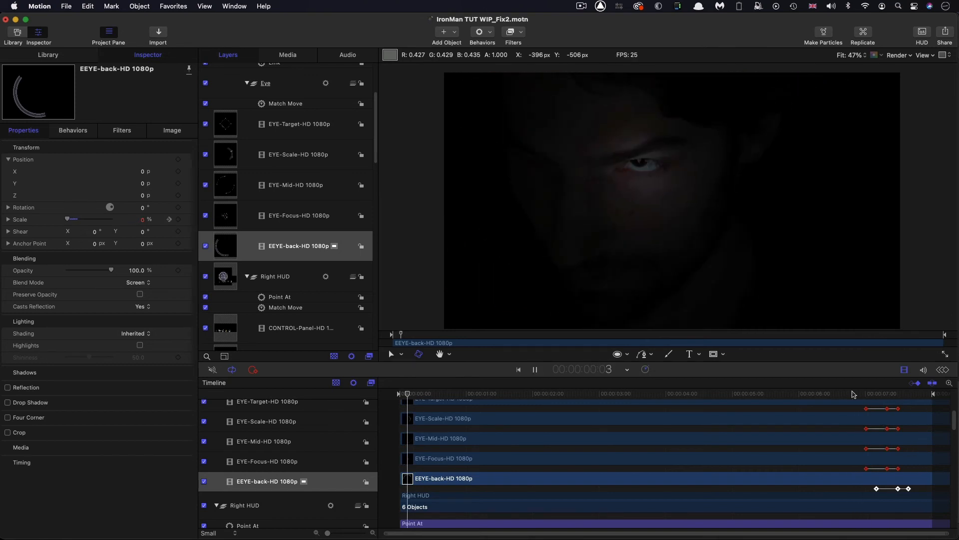
{"action": "left_click_drag", "start_coordinate": [896, 395], "coordinate": [926, 398]}
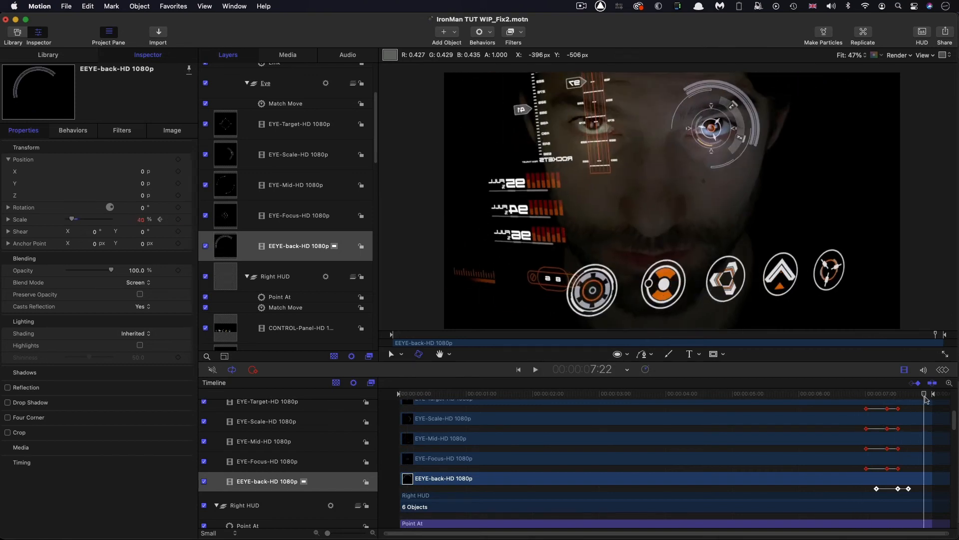
{"action": "key", "text": "space"}
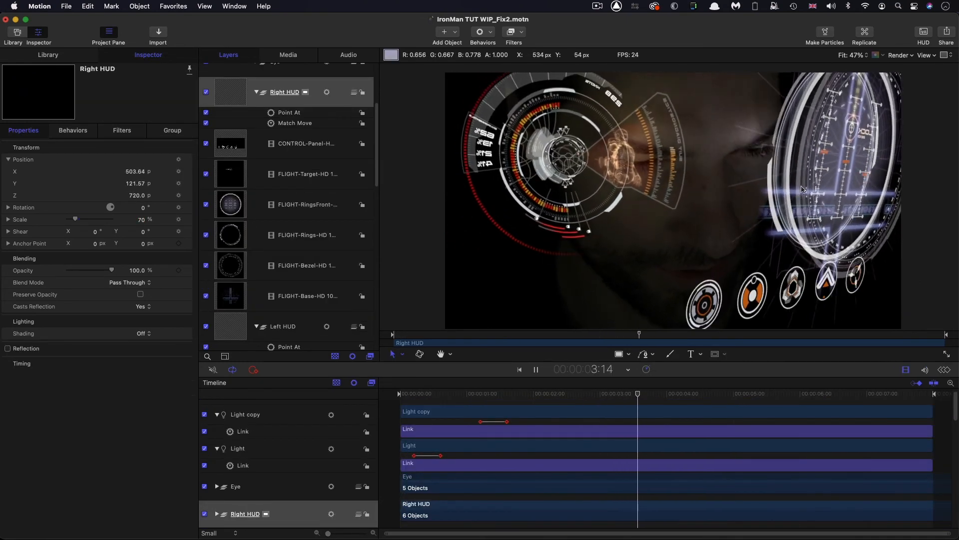
- Stop playback and set the Right HUD group's Scale to 60%
{"action": "key", "text": "space"}
{"action": "left_click", "coordinate": [231, 89]}
{"action": "left_click", "coordinate": [143, 222]}
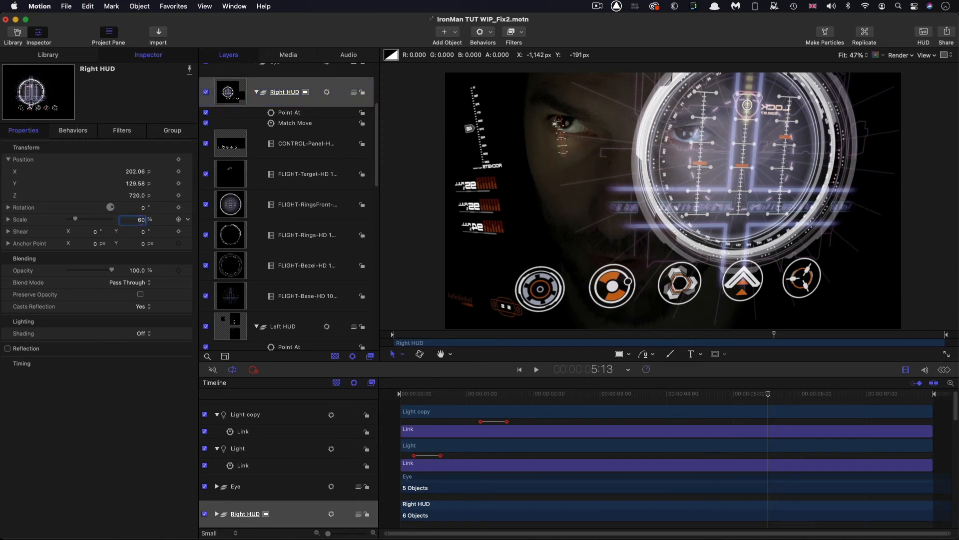
{"action": "type", "text": "60"}
{"action": "key", "text": "Return"}
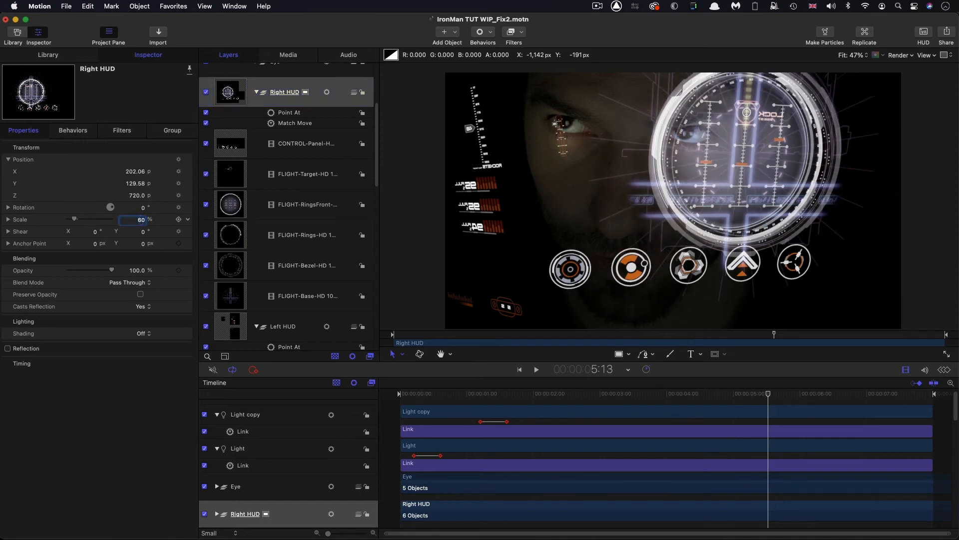
- Set the CONTROL-Panel clip's Scale keyframe at 3:15 to 85% and reposition the clip to about X 486, Y -419
{"action": "left_click", "coordinate": [230, 144]}
{"action": "left_click_drag", "start_coordinate": [135, 183], "coordinate": [95, 184]}
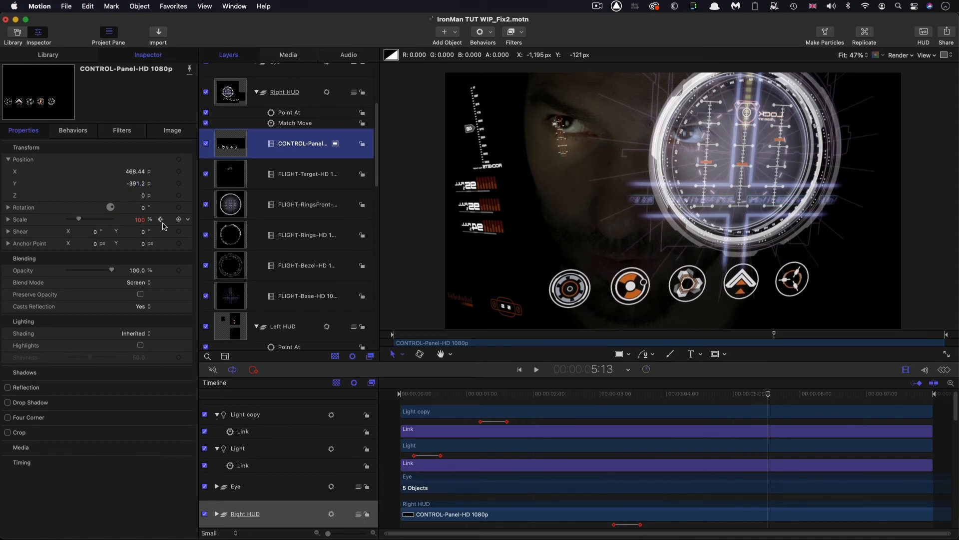
{"action": "left_click", "coordinate": [162, 220]}
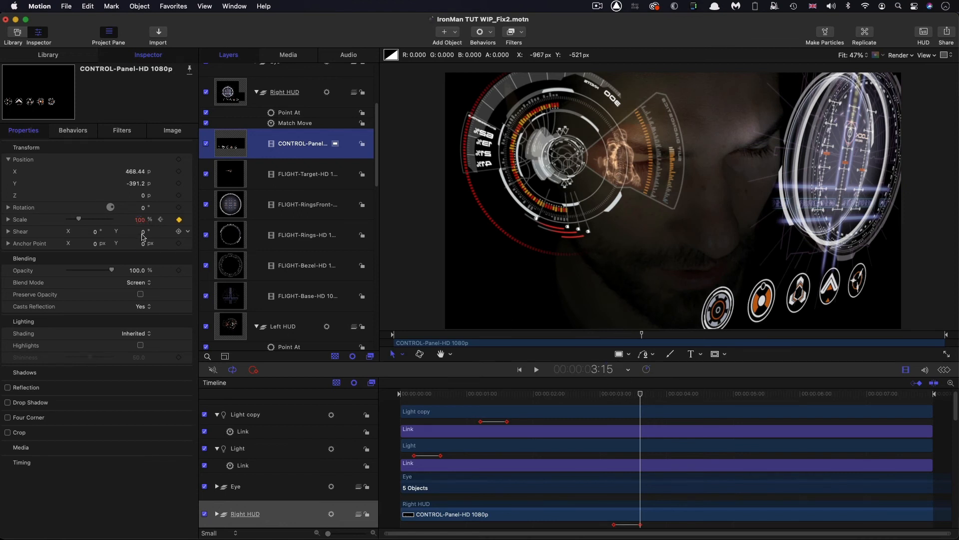
{"action": "left_click", "coordinate": [139, 220]}
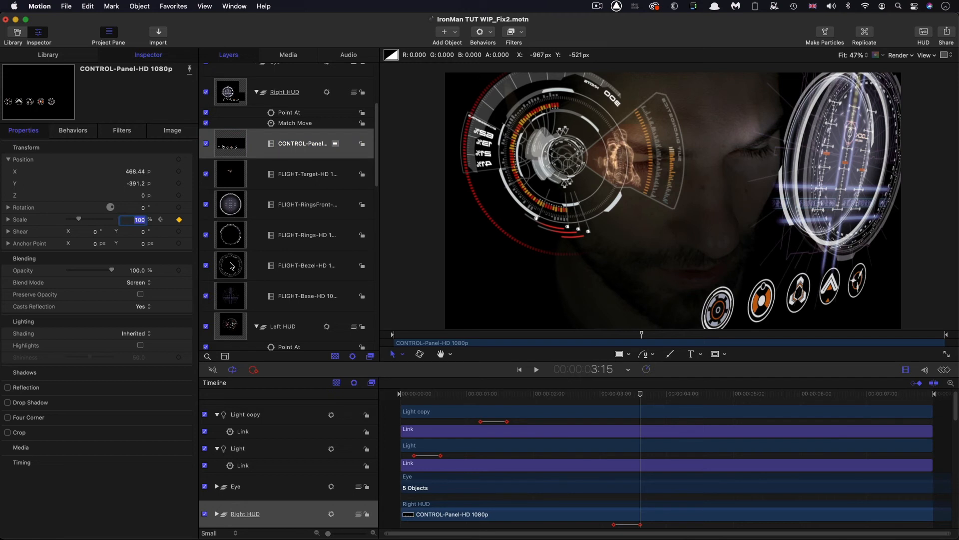
{"action": "type", "text": "85"}
{"action": "key", "text": "Return"}
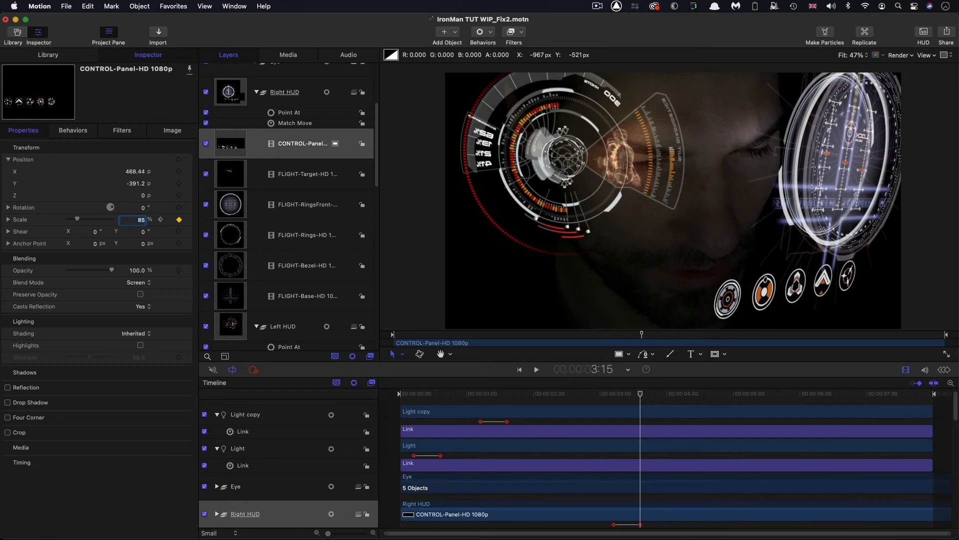
{"action": "mouse_move", "coordinate": [140, 183]}
{"action": "left_mouse_down"}
{"action": "mouse_move", "coordinate": [126, 183]}
{"action": "mouse_move", "coordinate": [143, 171]}
{"action": "left_mouse_up"}
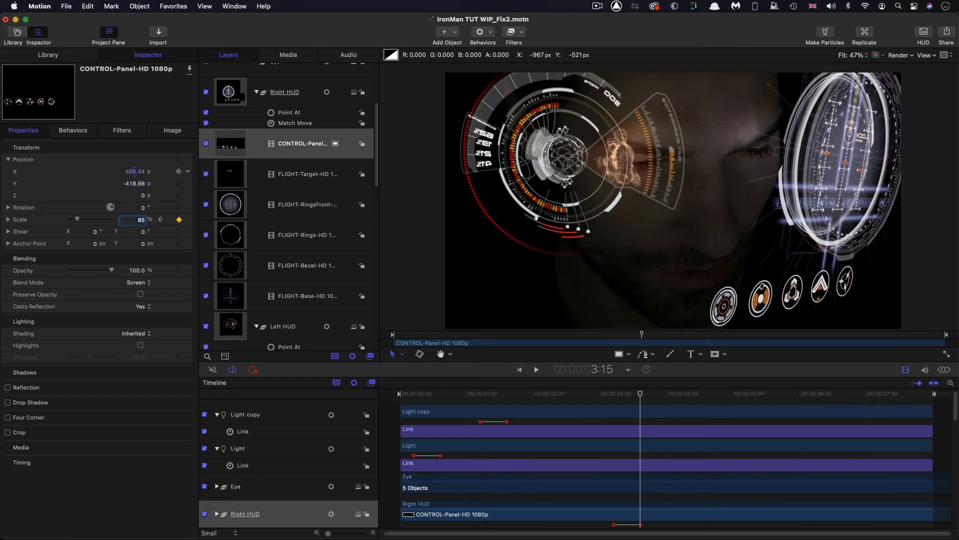
{"action": "left_click_drag", "start_coordinate": [645, 394], "coordinate": [554, 411]}
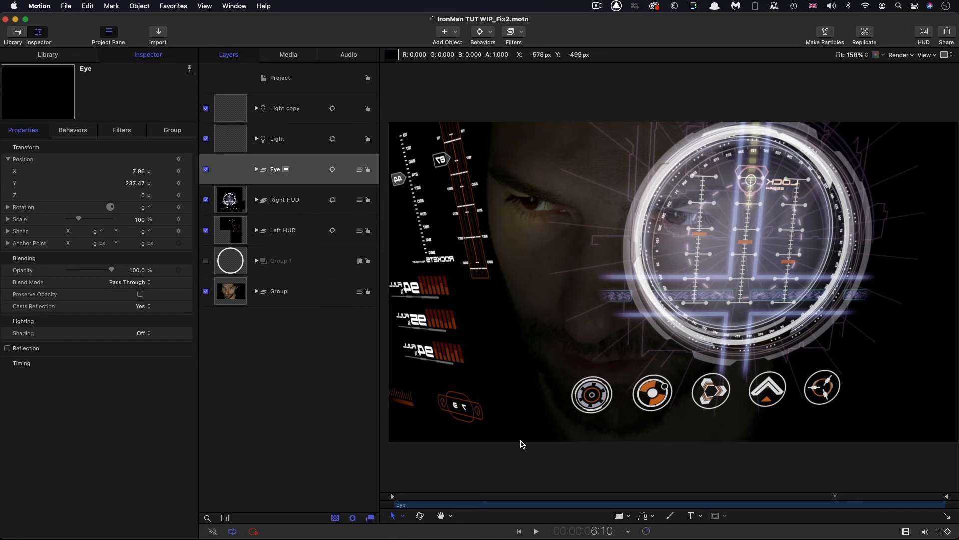
- Create a new group above Right HUD and move the Right HUD and Left HUD groups into it
{"action": "left_click", "coordinate": [225, 202]}
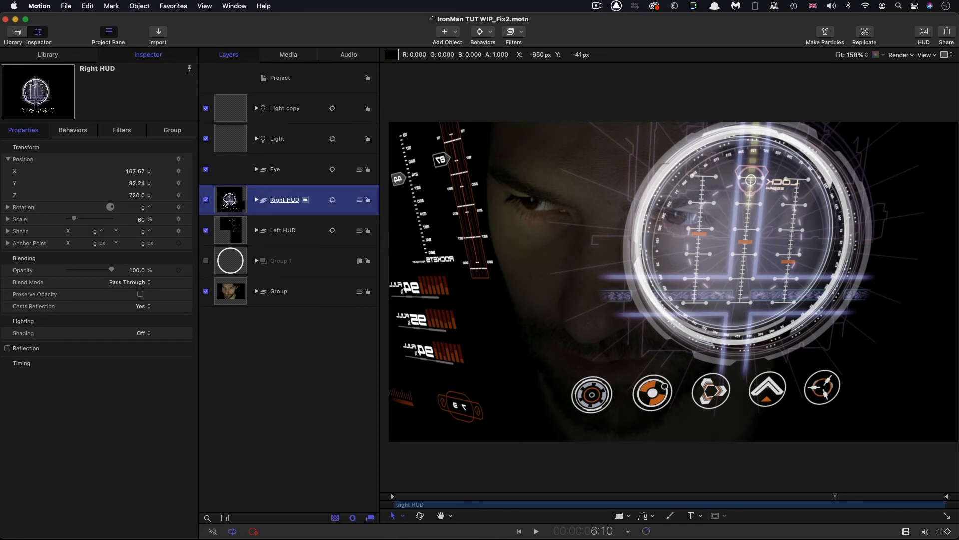
{"action": "left_click", "coordinate": [138, 5]}
{"action": "left_click", "coordinate": [150, 24]}
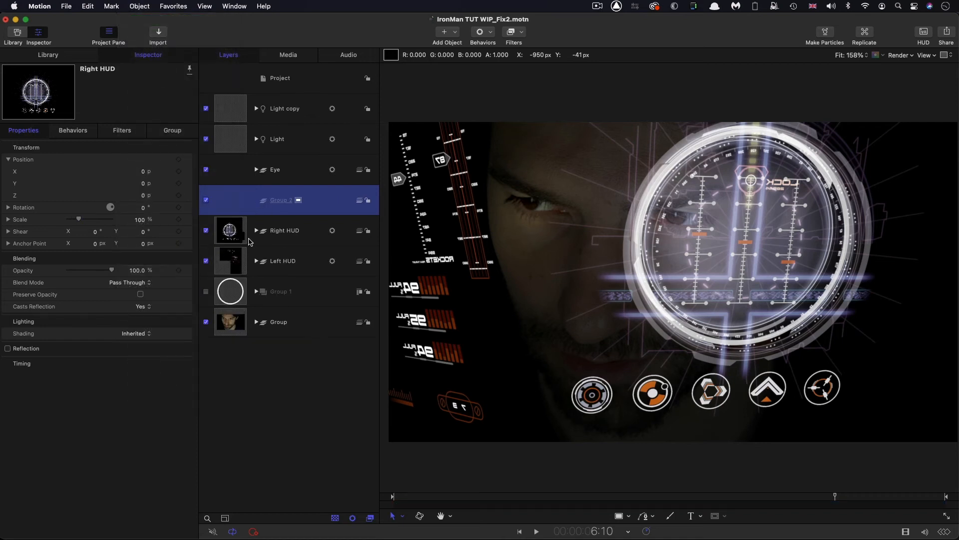
{"action": "left_click", "coordinate": [236, 231]}
{"action": "left_click", "coordinate": [231, 263], "text": "shift"}
{"action": "left_click_drag", "start_coordinate": [229, 235], "coordinate": [307, 202]}
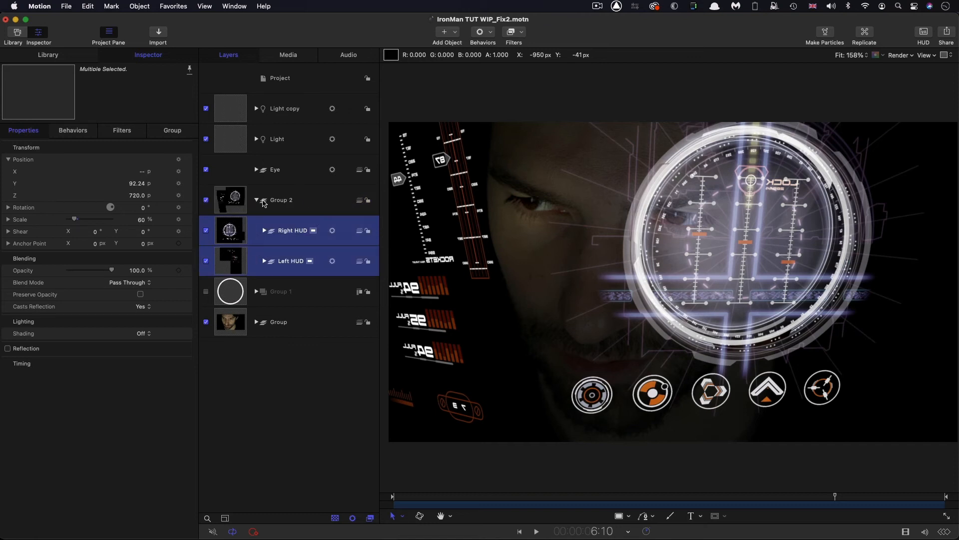
- Apply the Bulge distortion filter to Group 2
{"action": "left_click", "coordinate": [238, 209]}
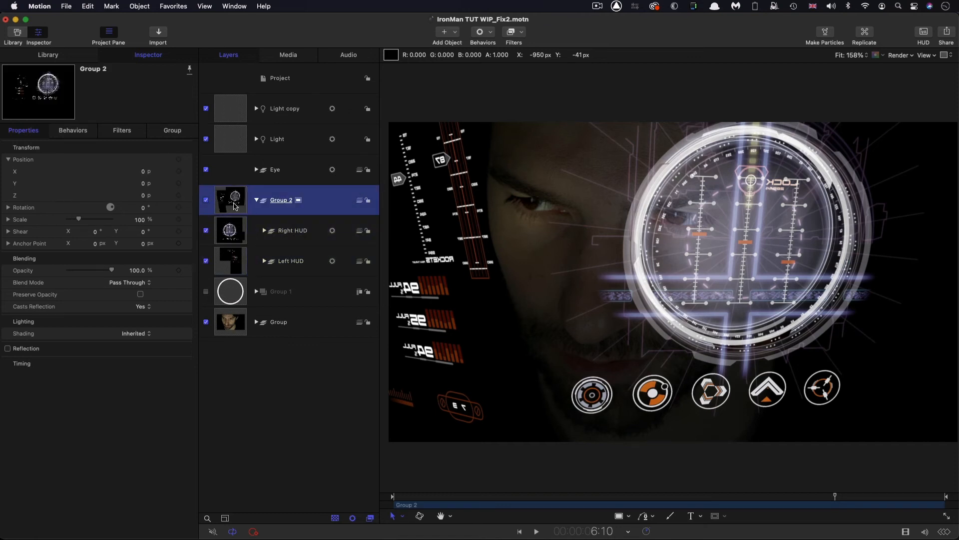
{"action": "left_click", "coordinate": [522, 30]}
{"action": "mouse_move", "coordinate": [527, 93]}
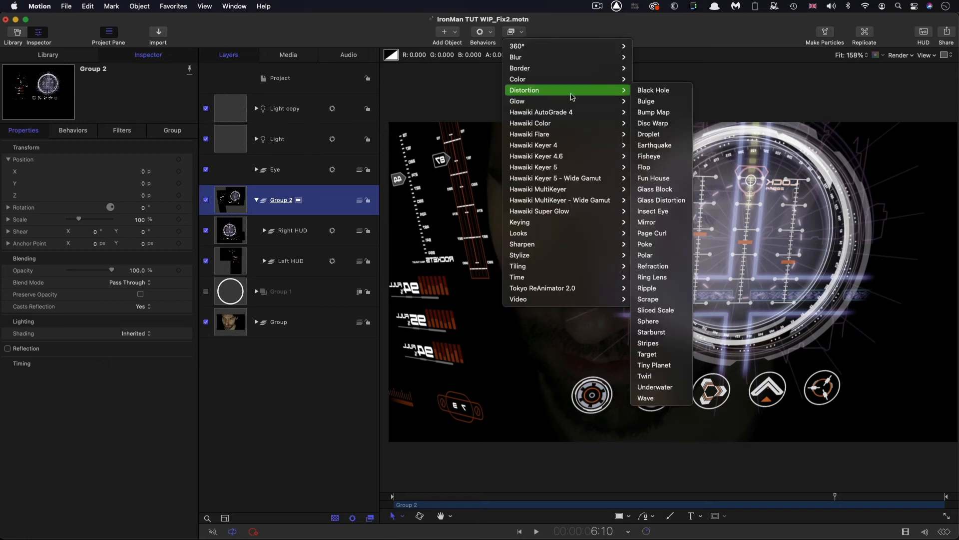
{"action": "left_click", "coordinate": [650, 103]}
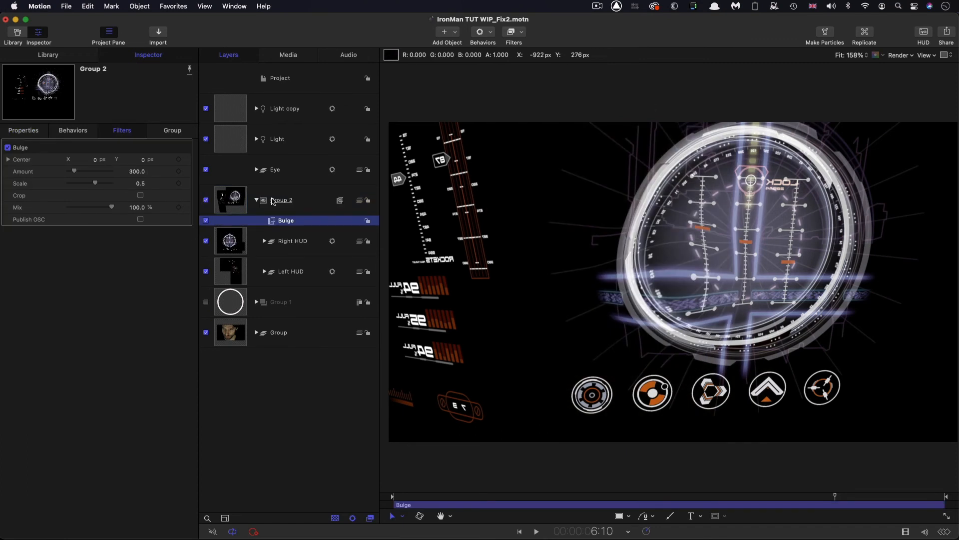
- Set Group 2's Blend Mode to Screen and its Scale to 80%
{"action": "left_click", "coordinate": [26, 131]}
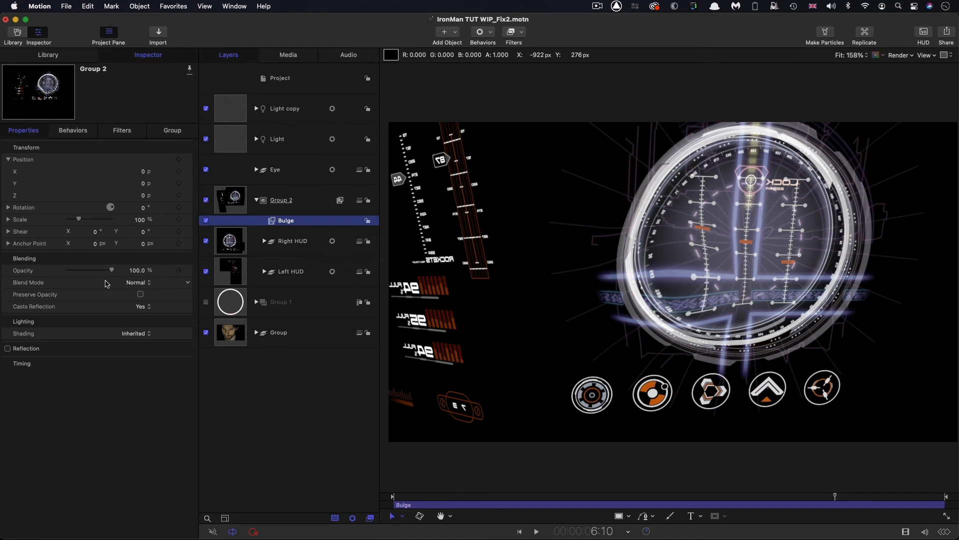
{"action": "left_click", "coordinate": [135, 283]}
{"action": "left_click", "coordinate": [143, 383]}
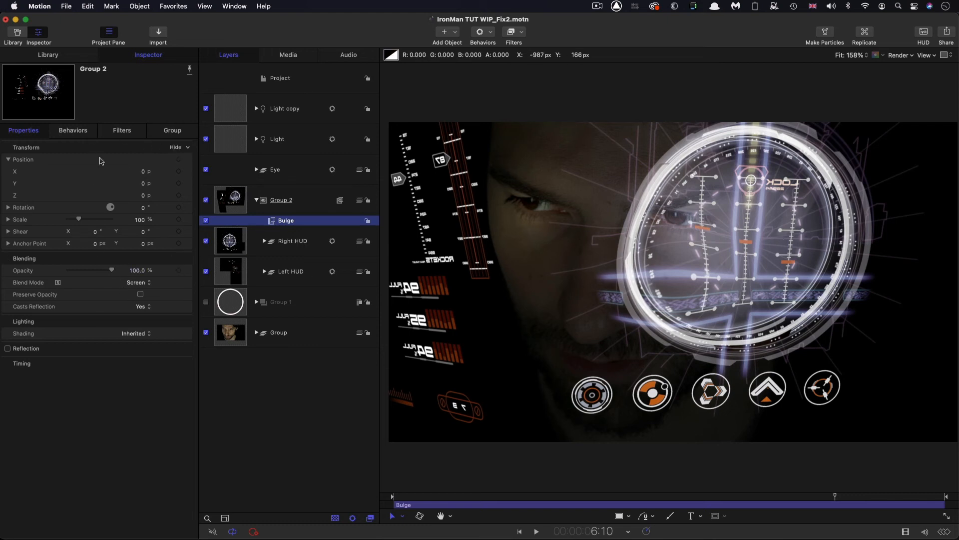
{"action": "left_click", "coordinate": [142, 221]}
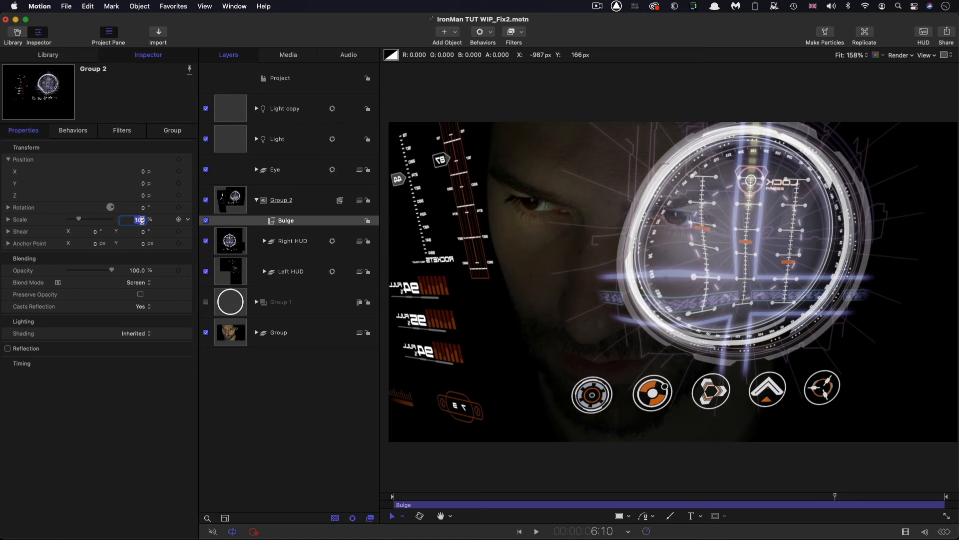
{"action": "type", "text": "80"}
{"action": "key", "text": "Return"}
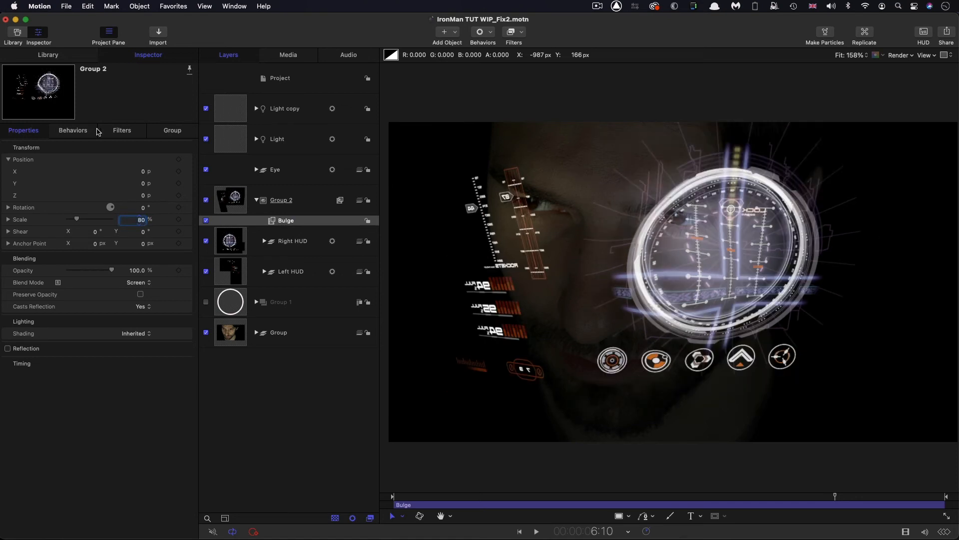
- Set the Bulge filter's Amount to 2000 and its Scale to 0.6
{"action": "left_click", "coordinate": [123, 130]}
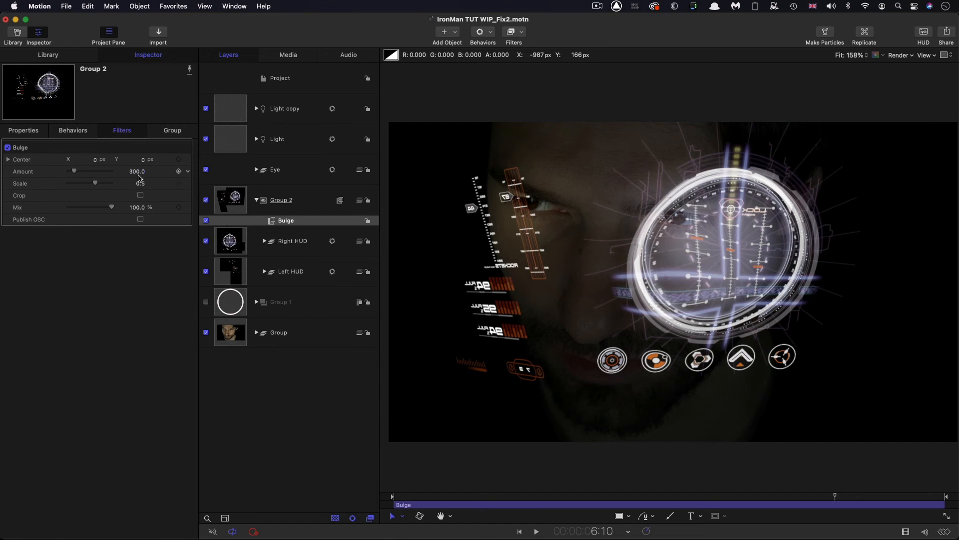
{"action": "left_click", "coordinate": [137, 173]}
{"action": "type", "text": "2000"}
{"action": "key", "text": "Tab"}
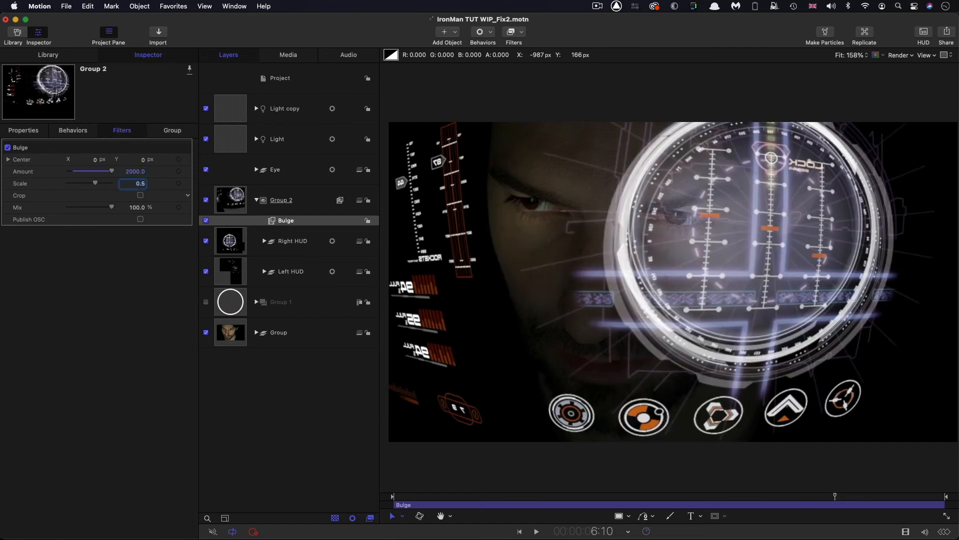
{"action": "key", "text": "Return"}
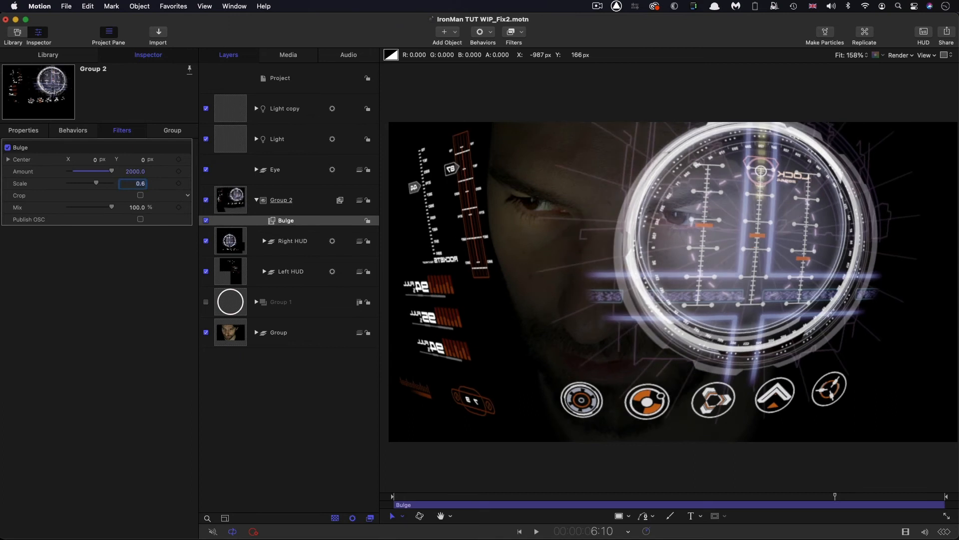
- Set the Bulge filter's Center Y to 140 px and play back the composite to check the distortion
{"action": "left_click", "coordinate": [143, 160]}
{"action": "key", "text": "Return"}
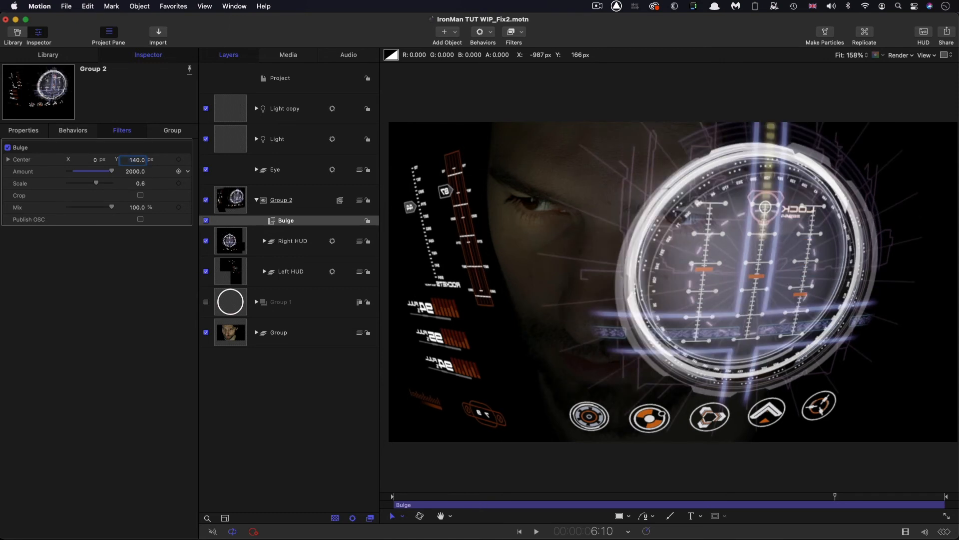
{"action": "left_click_drag", "start_coordinate": [443, 497], "coordinate": [347, 497]}
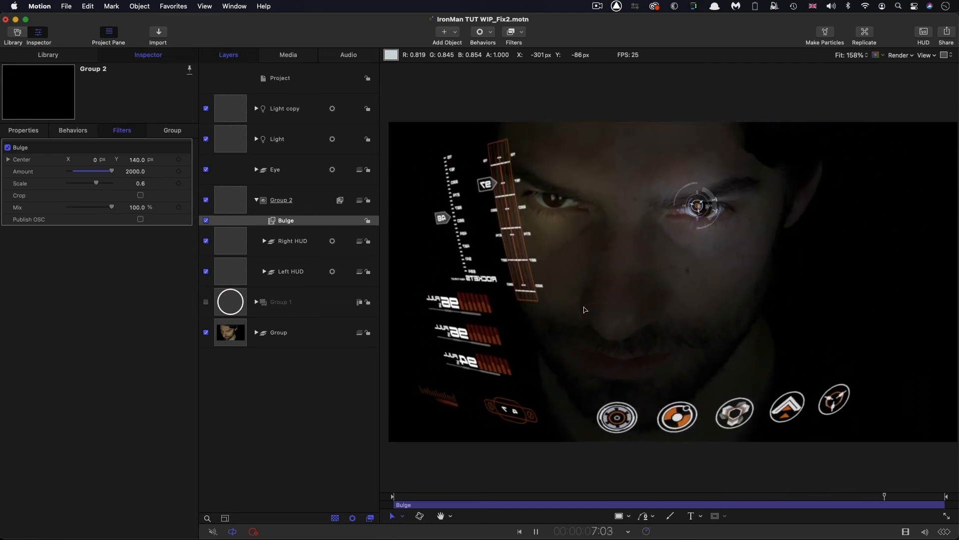
{"action": "key", "text": "space"}
{"action": "left_click", "coordinate": [585, 310]}
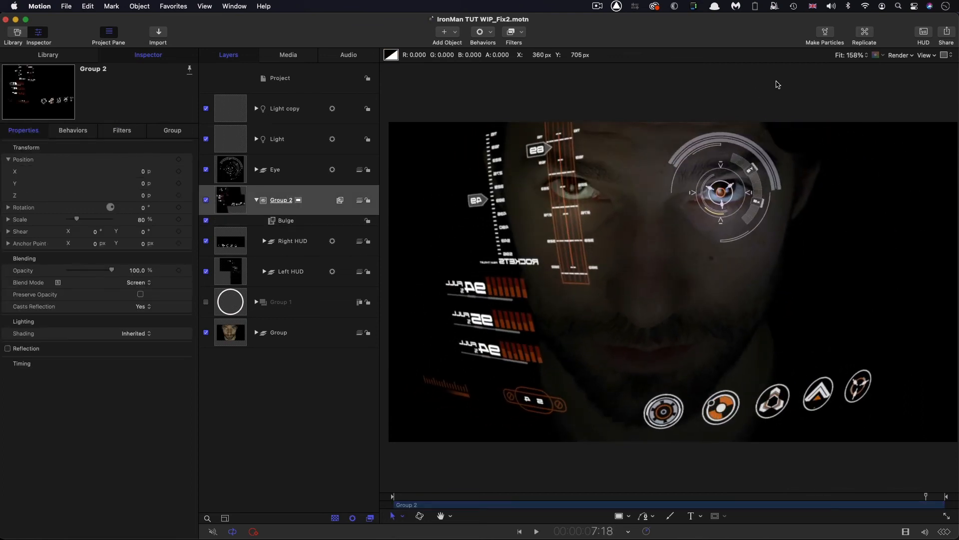
- Play back the composite from the start with Motion Blur temporarily enabled for rendering
{"action": "left_click", "coordinate": [902, 55]}
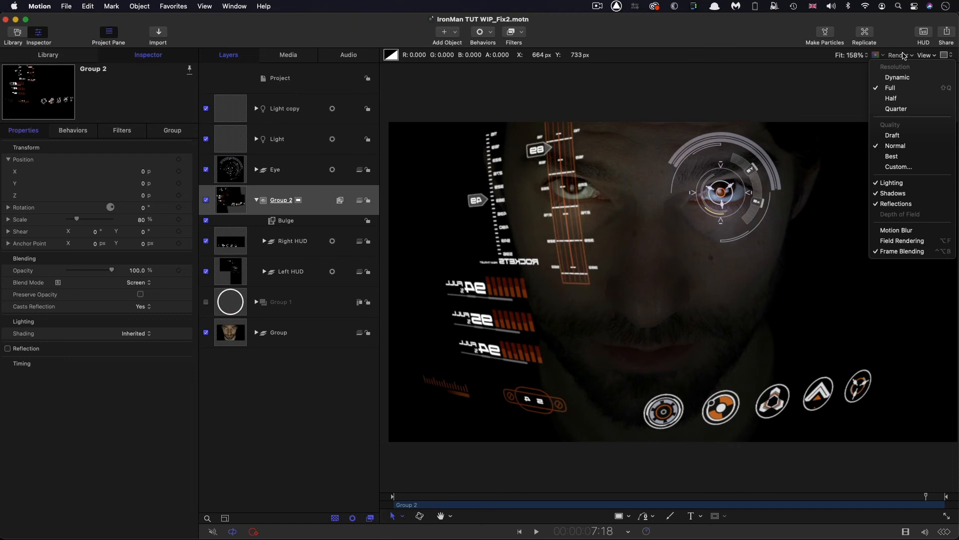
{"action": "left_click", "coordinate": [875, 229]}
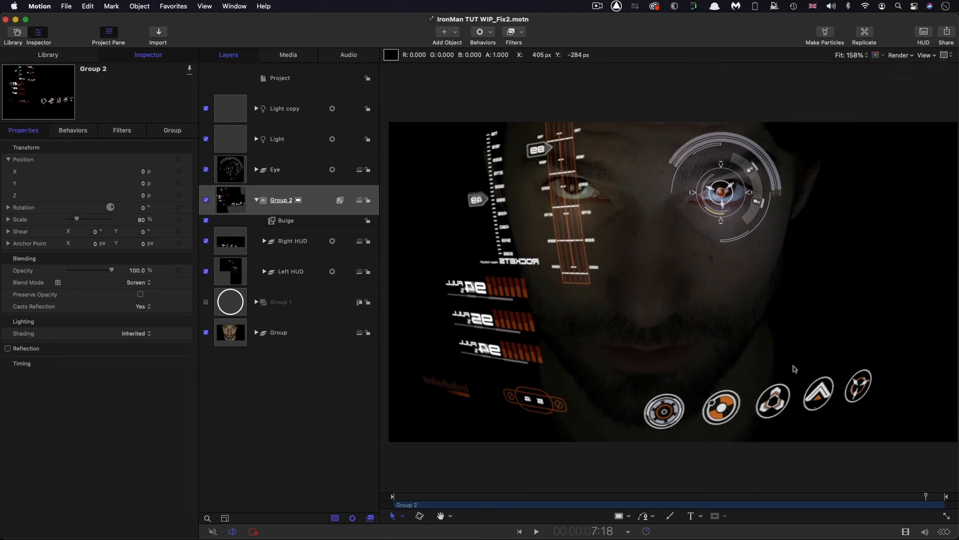
{"action": "key", "text": "Home"}
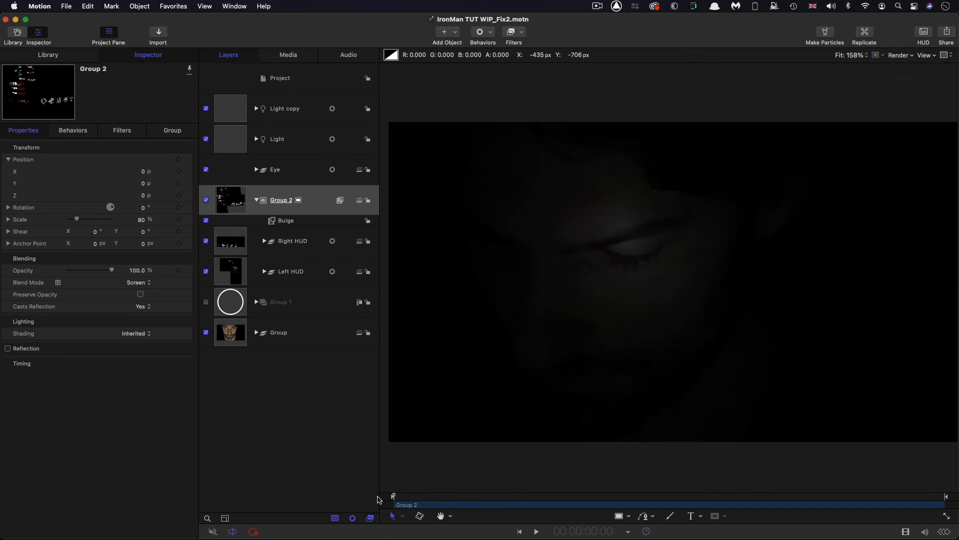
{"action": "key", "text": "space"}
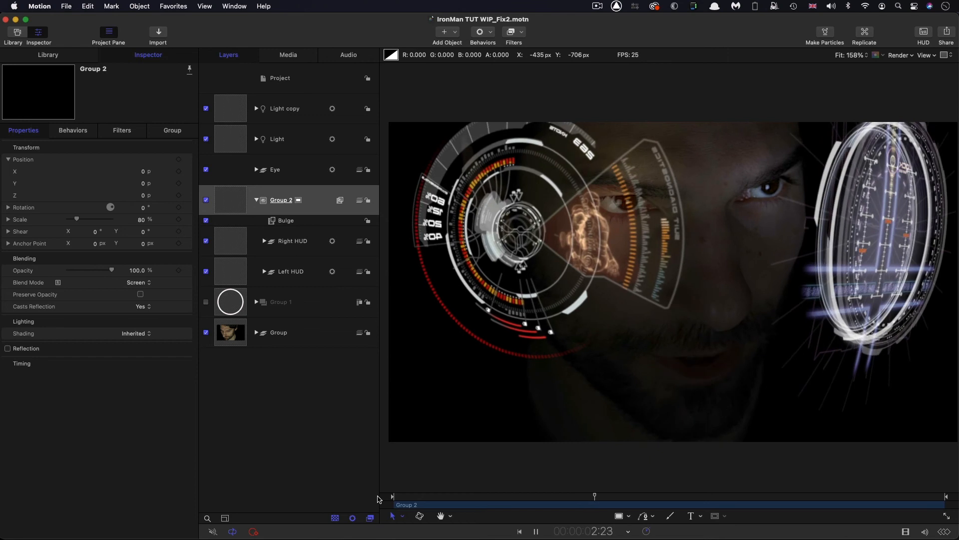
{"action": "left_click", "coordinate": [901, 55]}
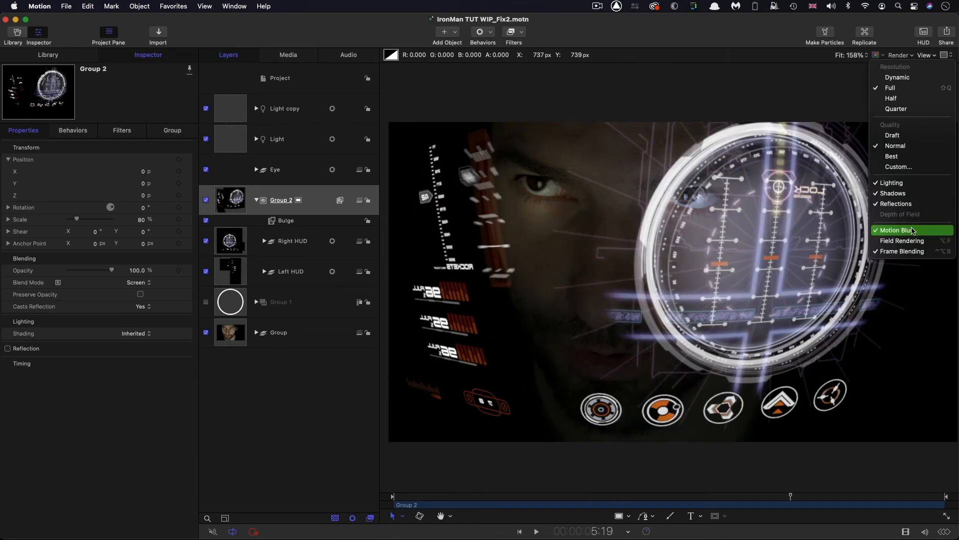
{"action": "left_click", "coordinate": [912, 230]}
- Apply the Glow filter to Group 2 and set its Radius to 25
{"action": "left_click", "coordinate": [229, 200]}
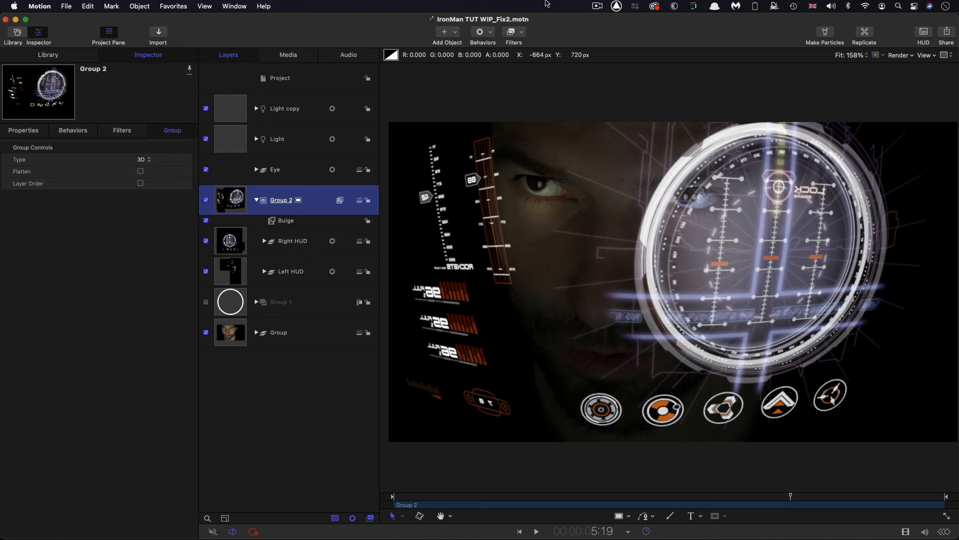
{"action": "left_click", "coordinate": [515, 31]}
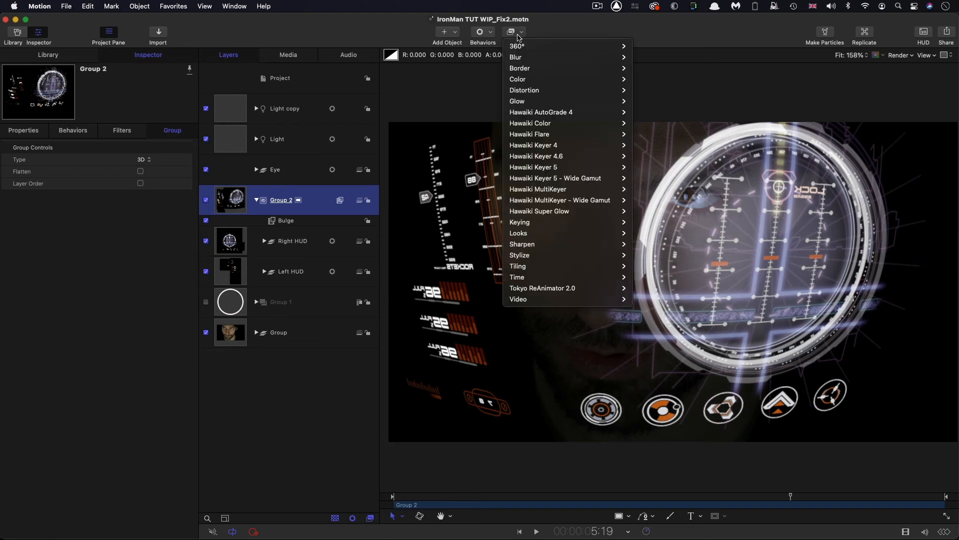
{"action": "mouse_move", "coordinate": [518, 101]}
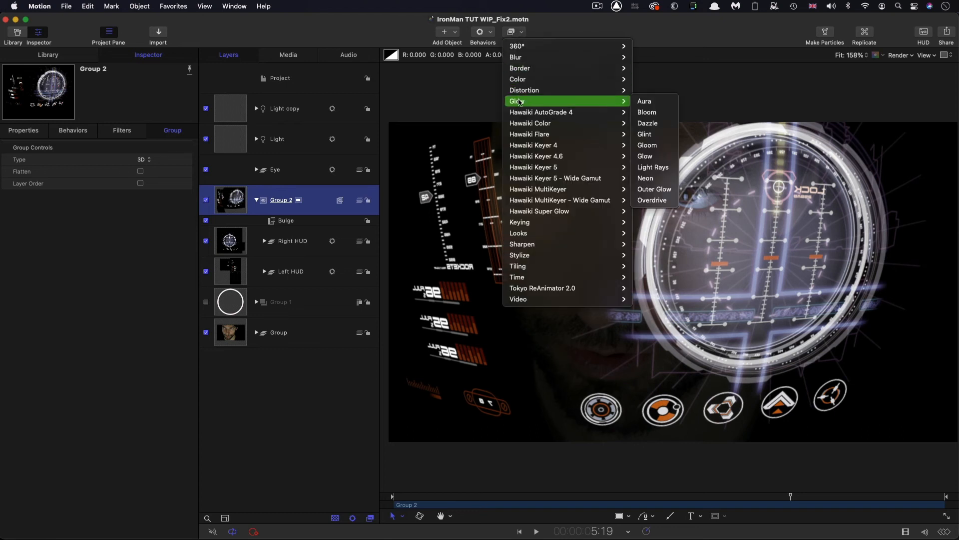
{"action": "left_click", "coordinate": [647, 157]}
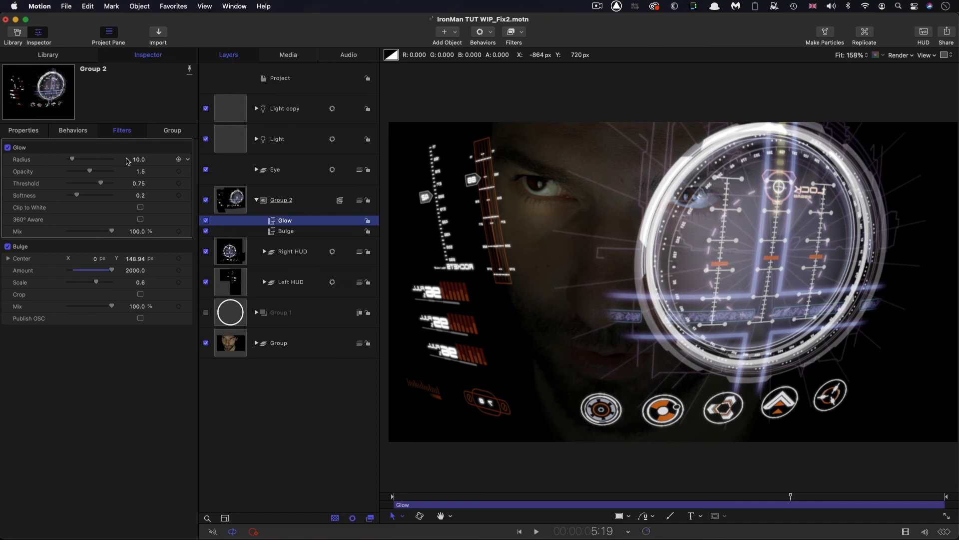
{"action": "left_click", "coordinate": [140, 159]}
{"action": "type", "text": "2"}
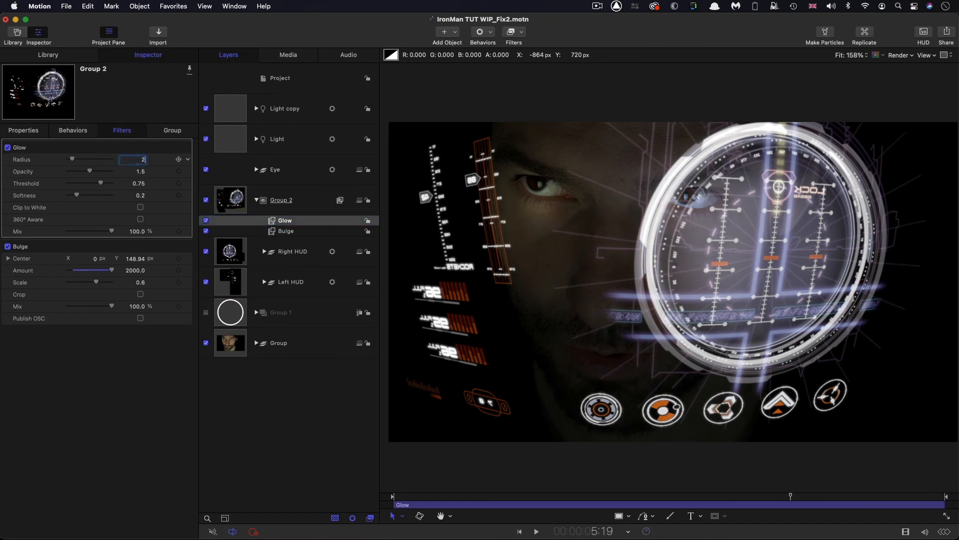
{"action": "type", "text": "5"}
{"action": "key", "text": "Return"}
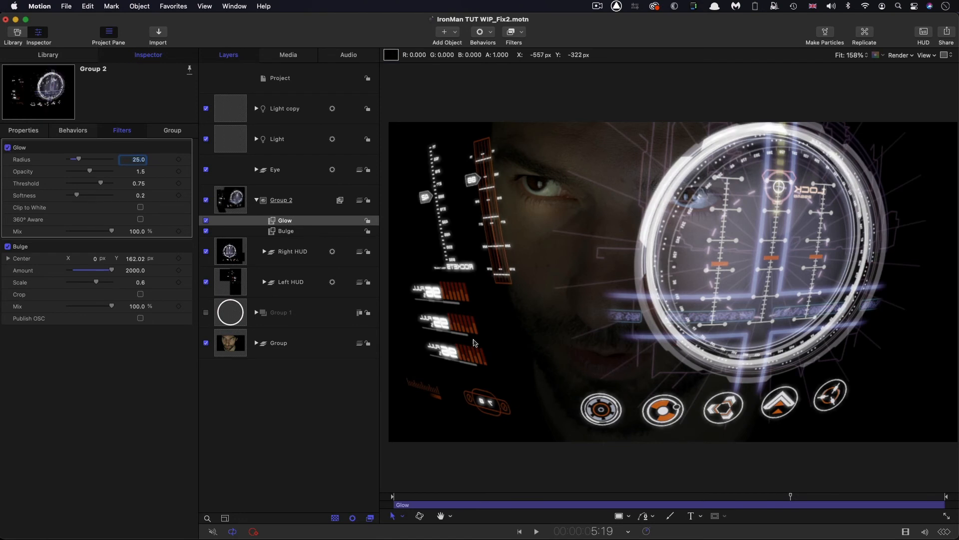
- Duplicate Group 2's Glow filter and set the copy's Radius to 100 and Opacity to 0.75
{"action": "right_click", "coordinate": [274, 221]}
{"action": "left_click", "coordinate": [300, 257]}
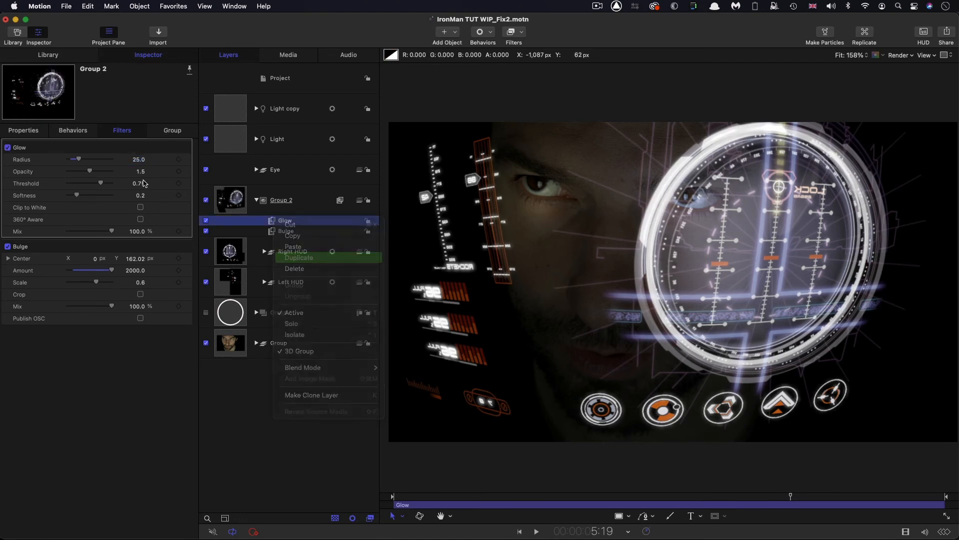
{"action": "left_click", "coordinate": [137, 160]}
{"action": "type", "text": "1"}
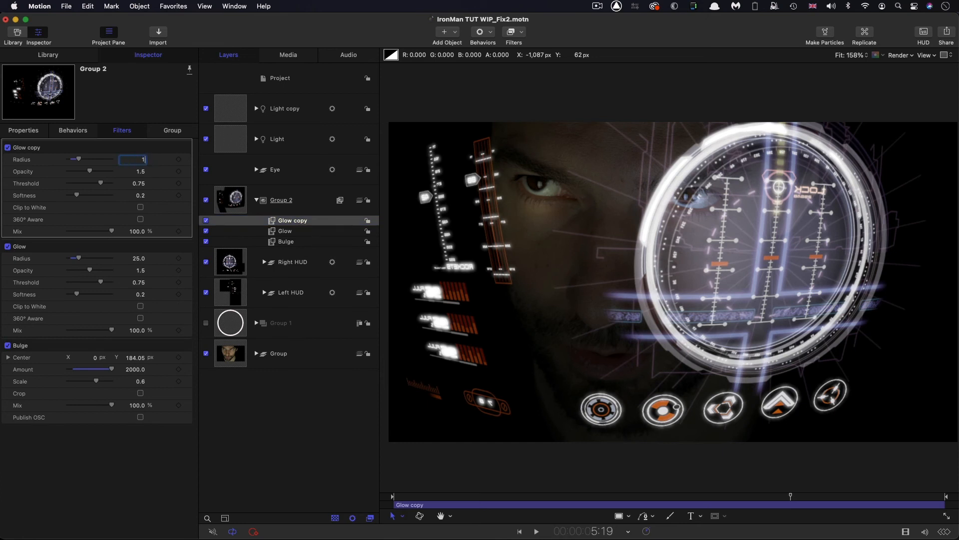
{"action": "type", "text": "00"}
{"action": "key", "text": "Return"}
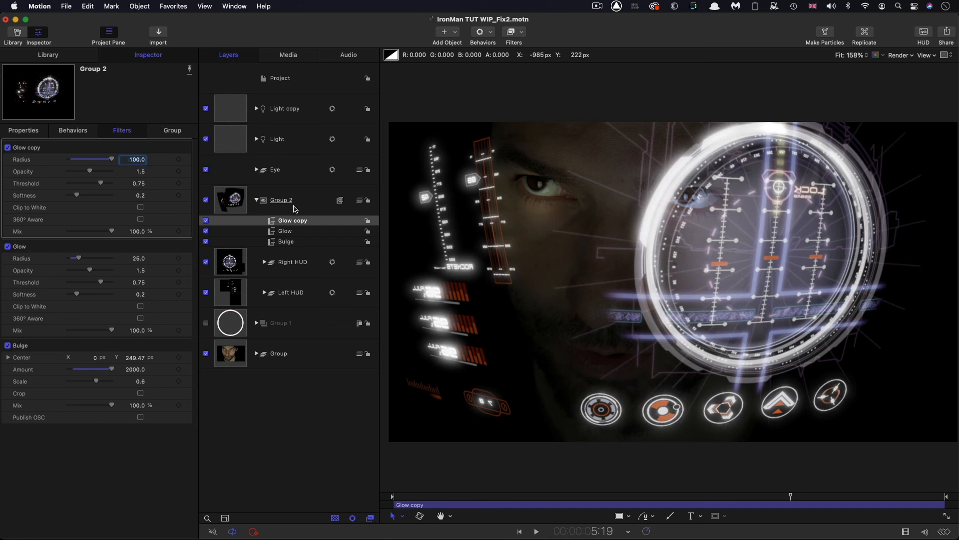
{"action": "left_click", "coordinate": [141, 172]}
{"action": "key", "text": "BackSpace"}
{"action": "type", "text": ".75"}
{"action": "key", "text": "Return"}
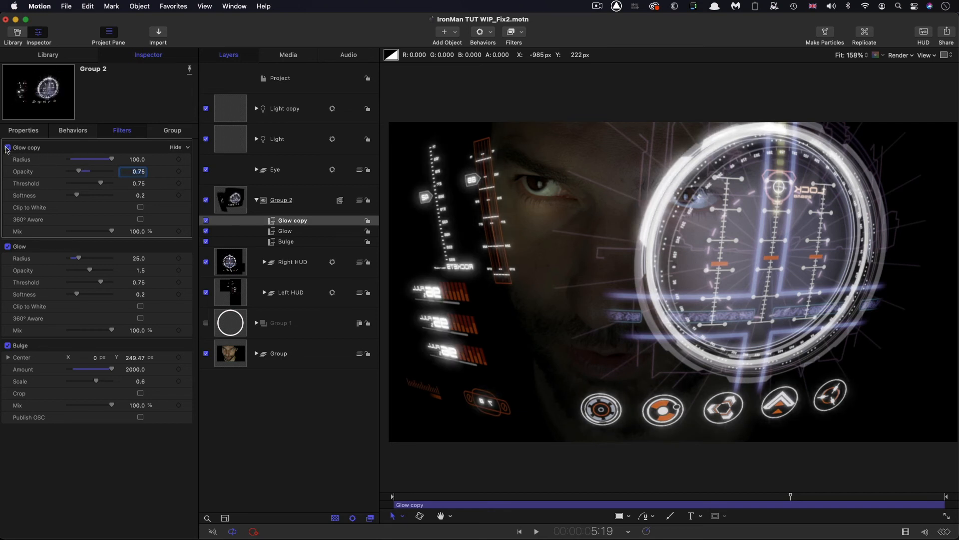
- Copy both Glow filters from Group 2 onto the Eye group
{"action": "left_click", "coordinate": [648, 497]}
{"action": "key", "text": "End"}
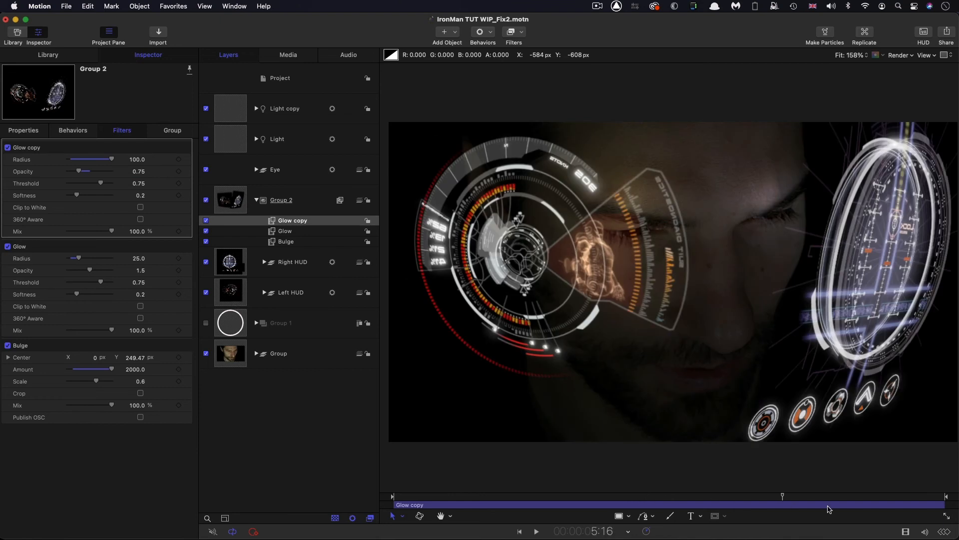
{"action": "left_click", "coordinate": [272, 232], "text": "shift"}
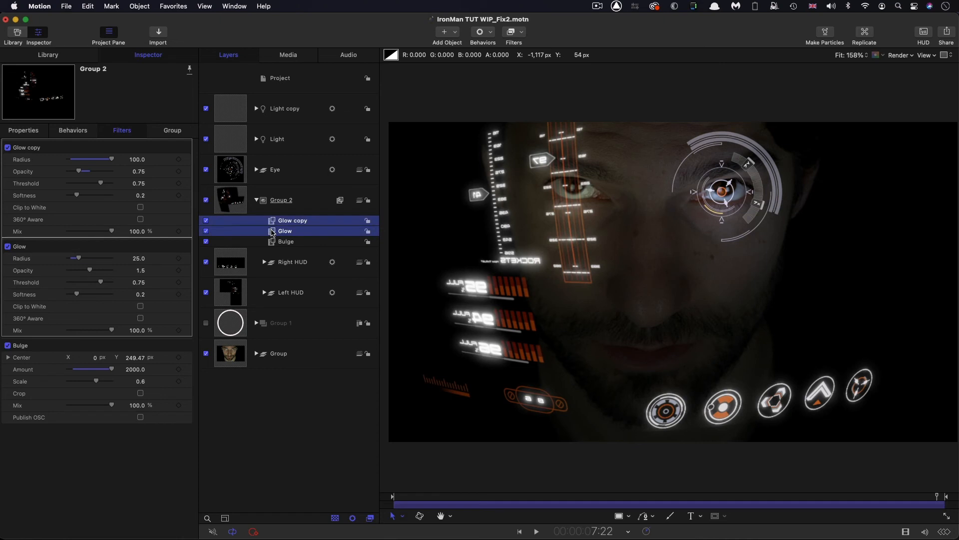
{"action": "left_click", "coordinate": [232, 171]}
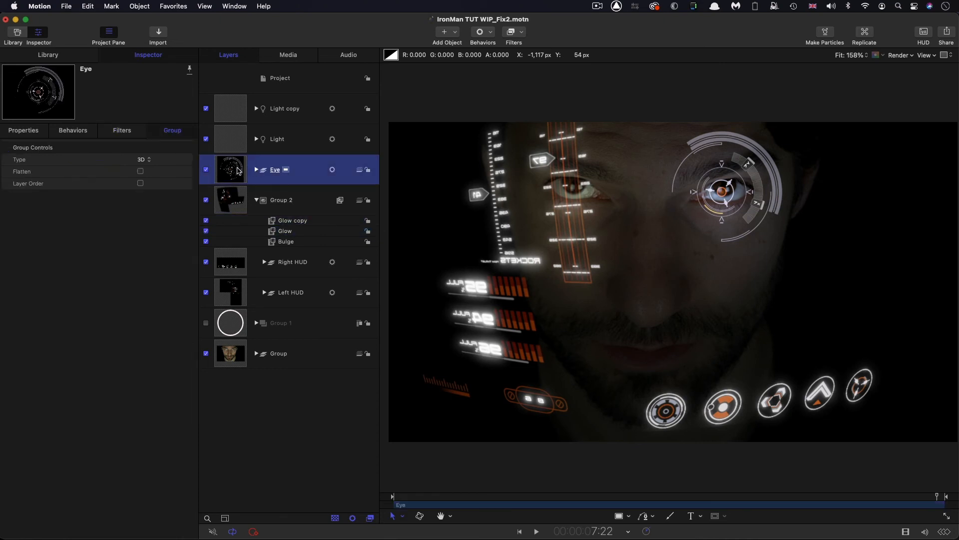
{"action": "key", "text": "super+v"}
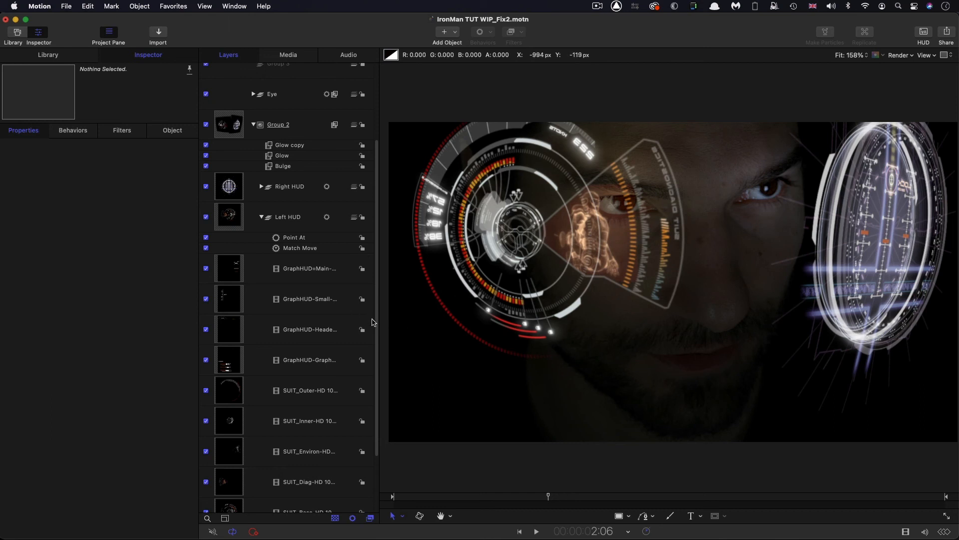
- Copy the GraphHUD-Header layer from the Left HUD group and paste it into Group 2
{"action": "left_click", "coordinate": [224, 333]}
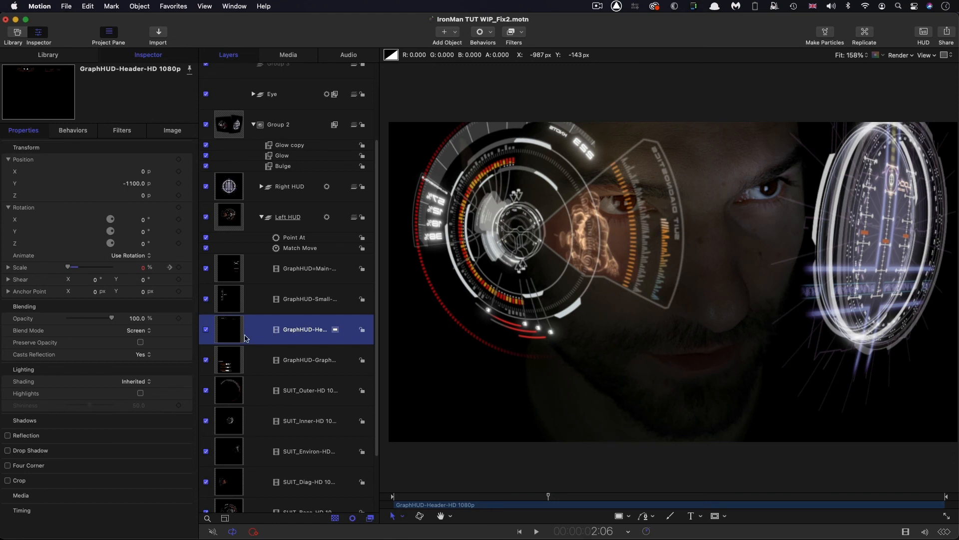
{"action": "right_click", "coordinate": [224, 325]}
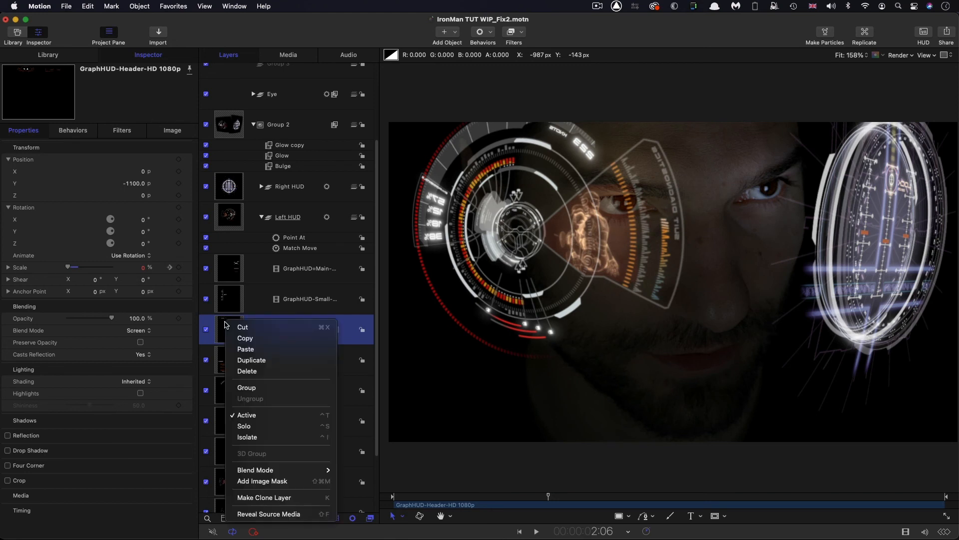
{"action": "left_click", "coordinate": [245, 341]}
{"action": "left_click", "coordinate": [225, 125]}
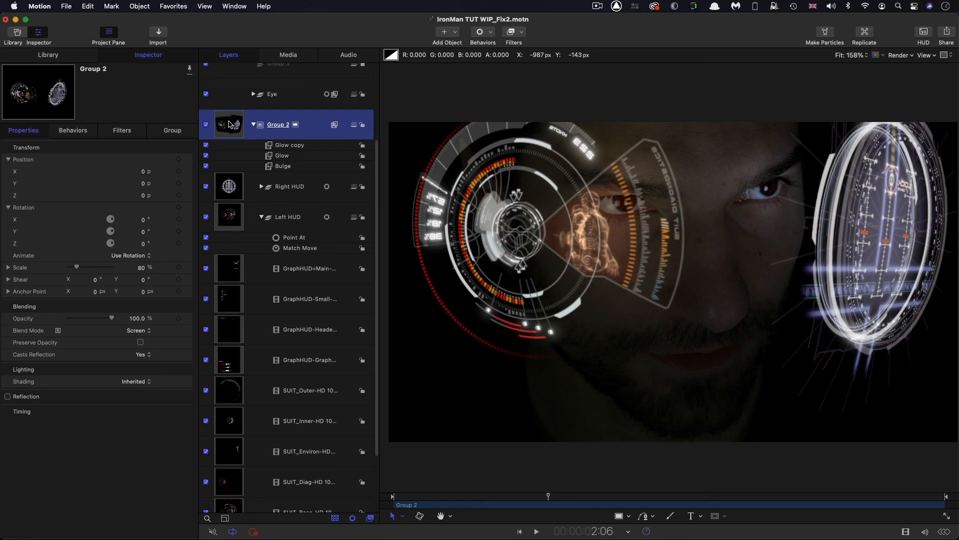
{"action": "key", "text": "super+v"}
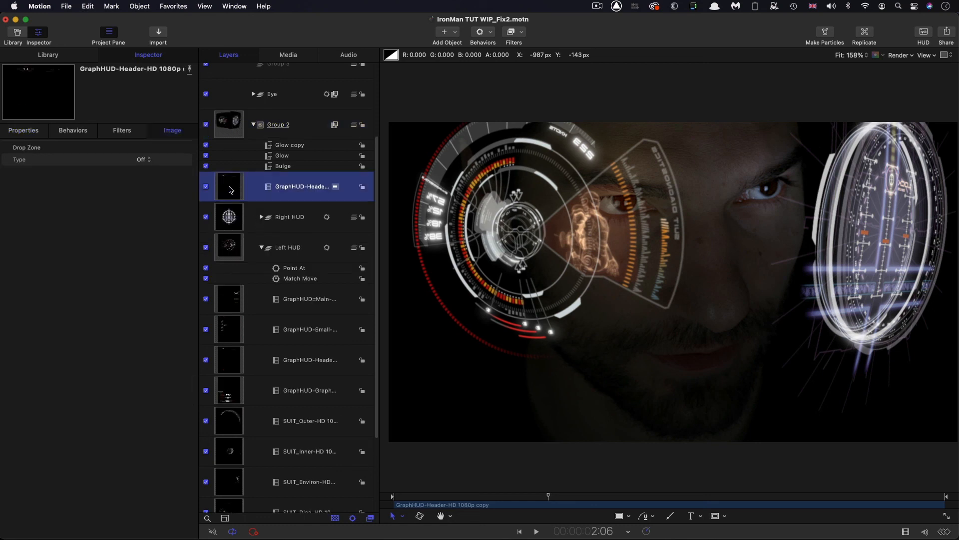
- Reset the pasted header layer's animated Scale, then set Scale to 175% and Position Y to -900
{"action": "left_click", "coordinate": [18, 131]}
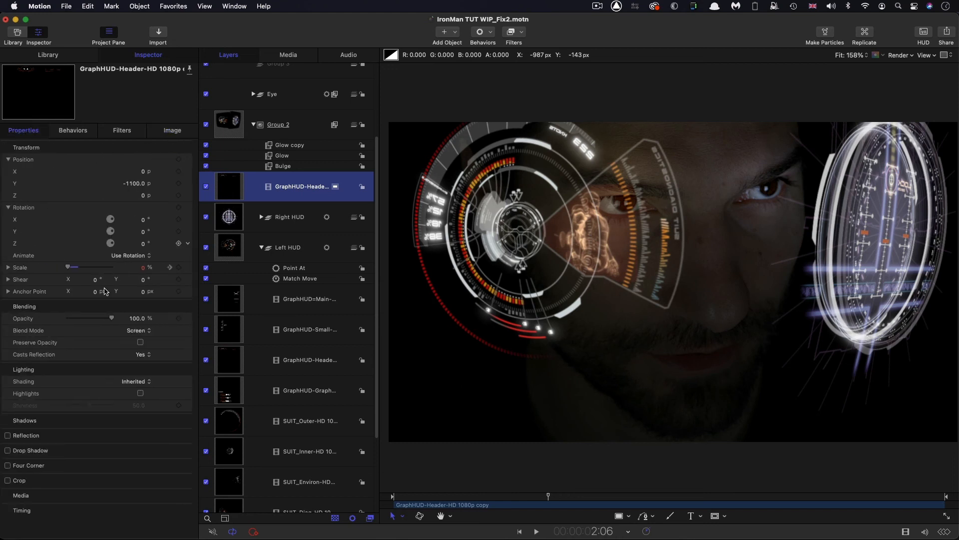
{"action": "right_click", "coordinate": [186, 266]}
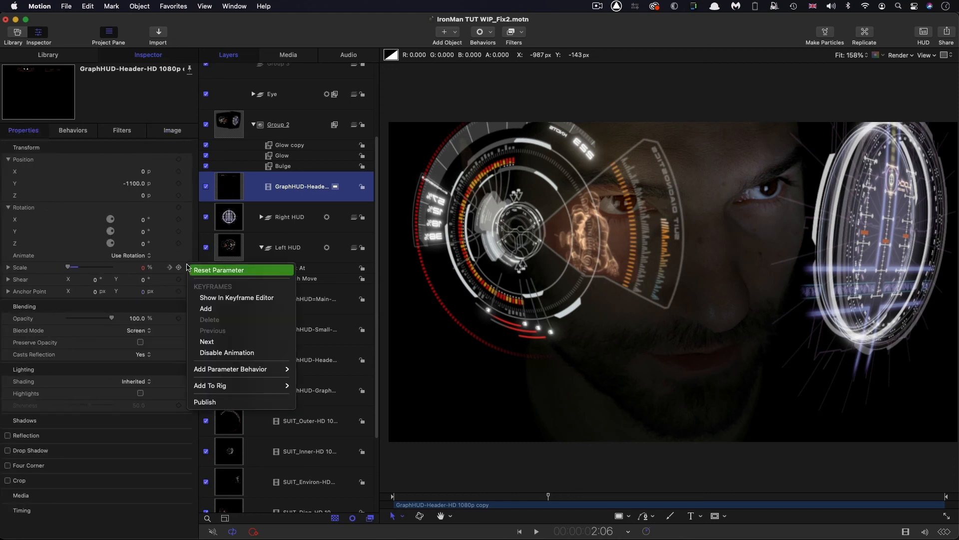
{"action": "left_click", "coordinate": [200, 271]}
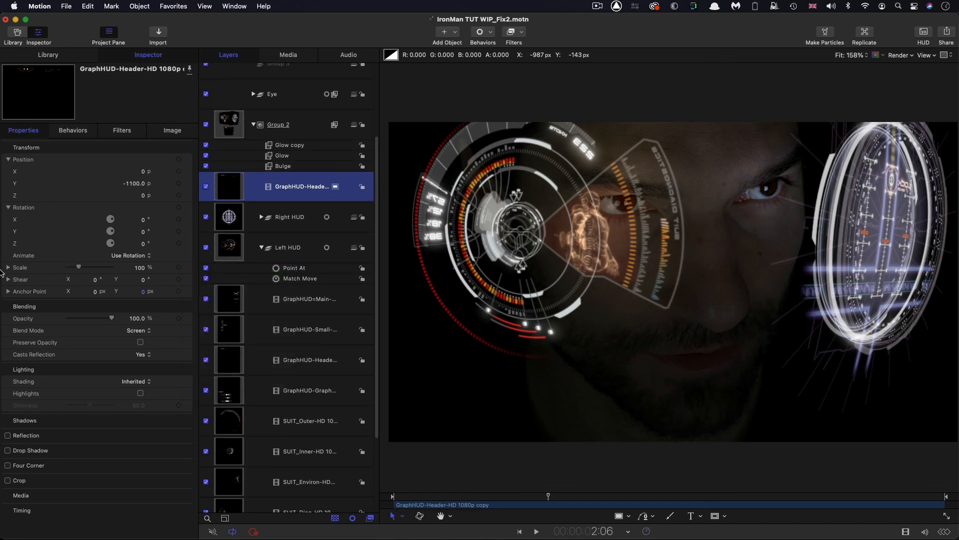
{"action": "double_click", "coordinate": [141, 269]}
{"action": "type", "text": "175"}
{"action": "left_click", "coordinate": [130, 183]}
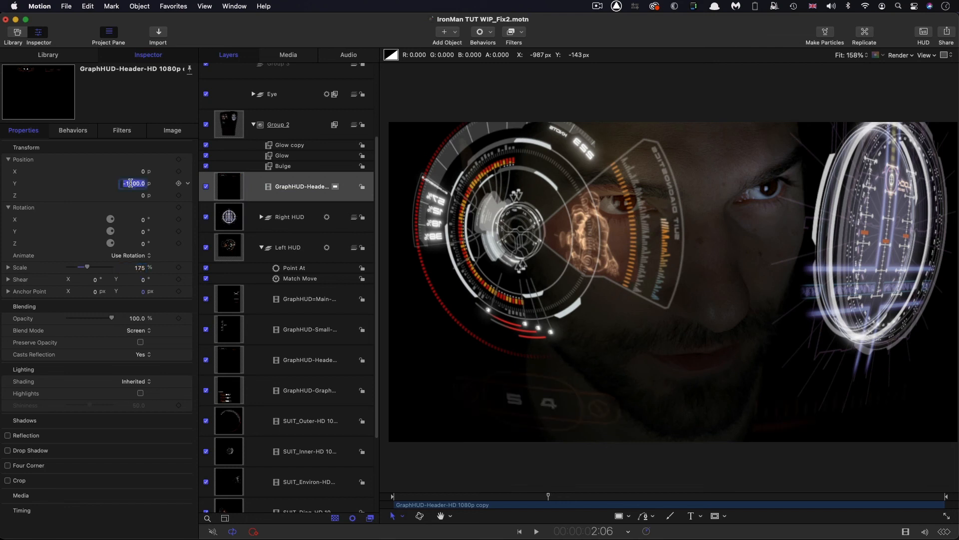
{"action": "type", "text": "-900"}
{"action": "key", "text": "Return"}
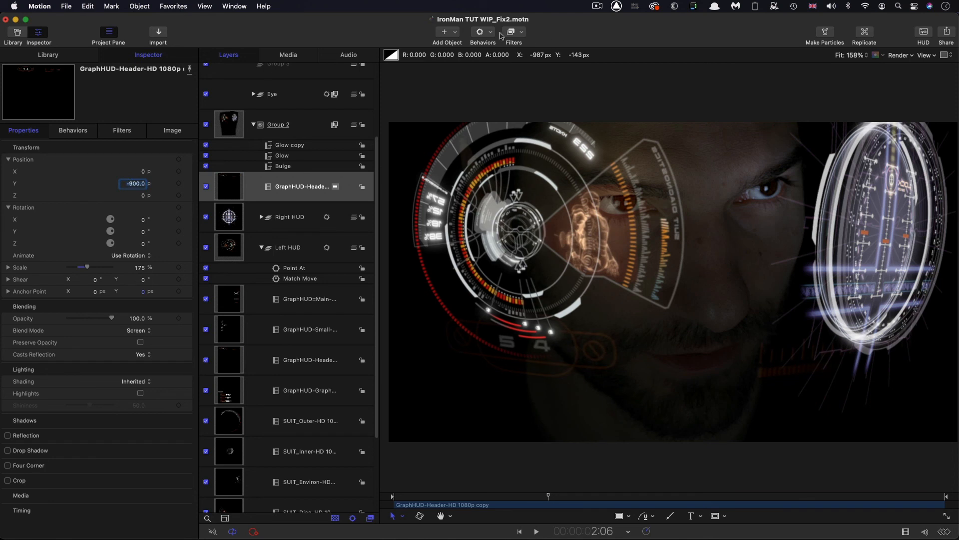
- Apply a Gaussian Blur filter to the pasted header layer with an Amount of 128
{"action": "left_click", "coordinate": [520, 32]}
{"action": "mouse_move", "coordinate": [522, 59]}
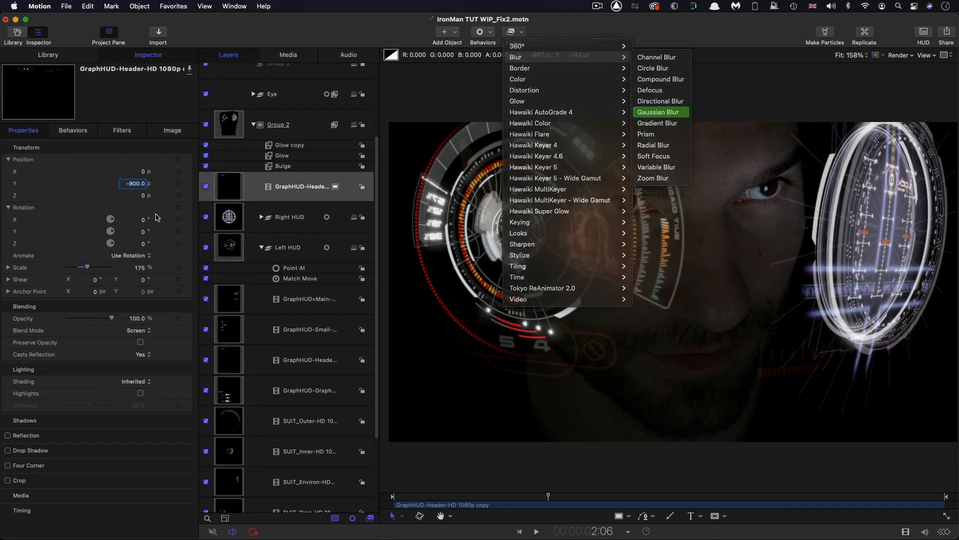
{"action": "left_click", "coordinate": [658, 112]}
{"action": "left_click", "coordinate": [140, 160]}
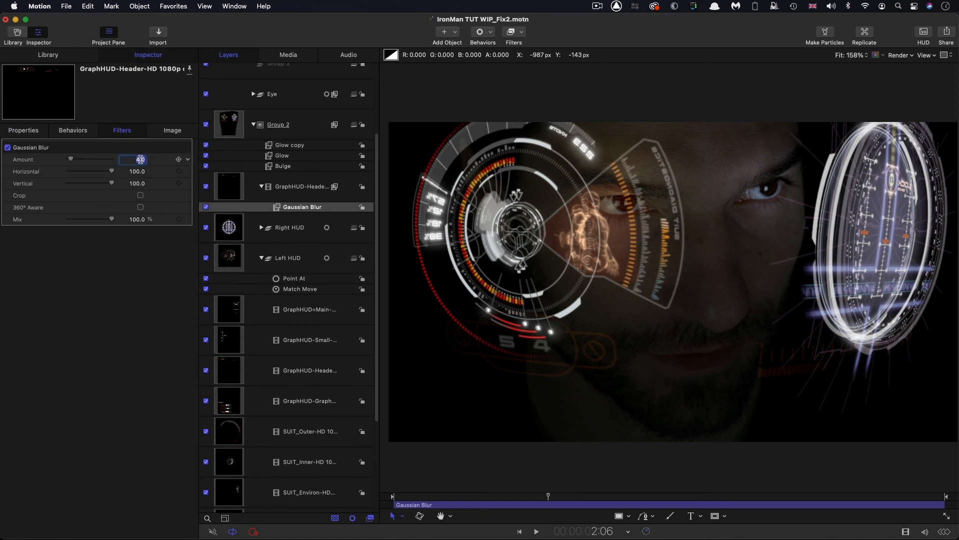
{"action": "key", "text": "Return"}
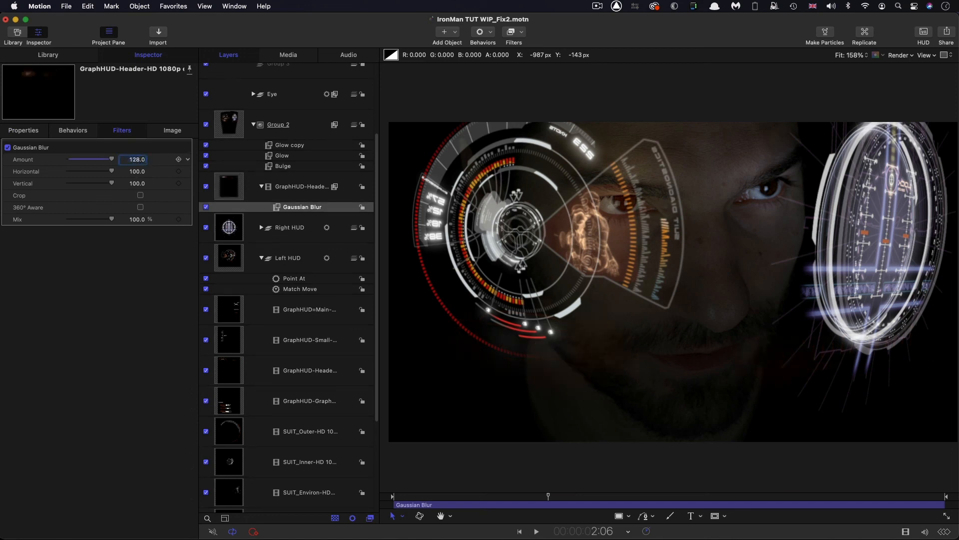
- Set the blurred header layer's Shading to Off and play back the composite to check the glow
{"action": "left_click", "coordinate": [230, 189]}
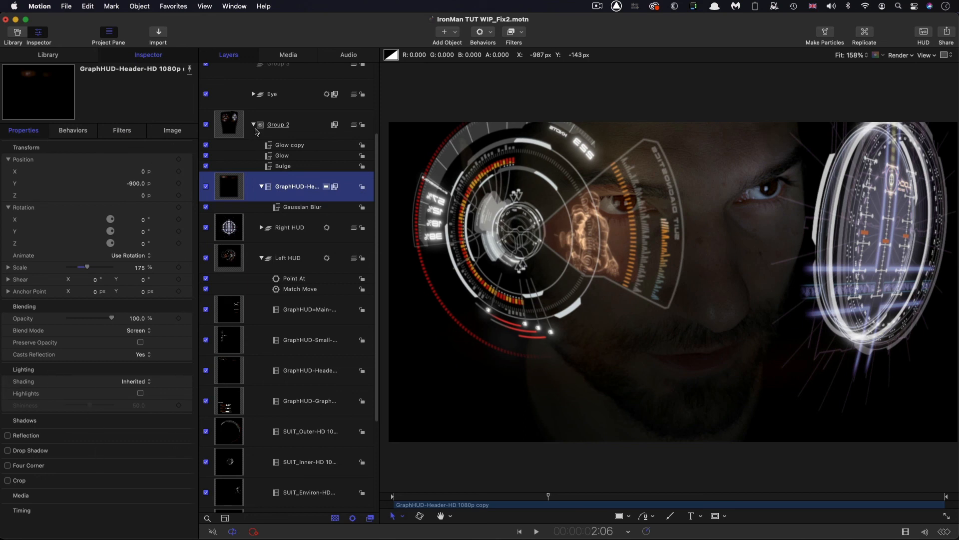
{"action": "left_click", "coordinate": [137, 382]}
{"action": "left_click", "coordinate": [129, 405]}
{"action": "key", "text": "space"}
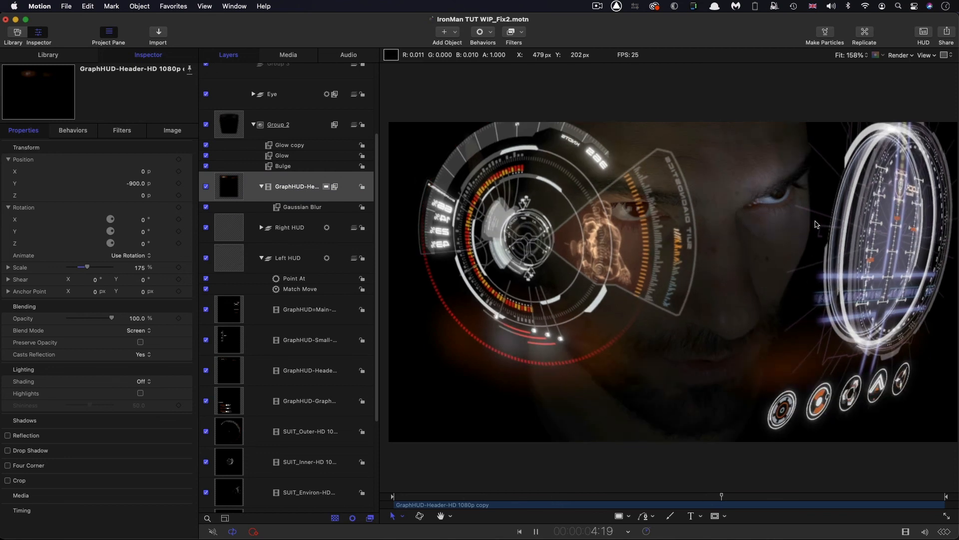
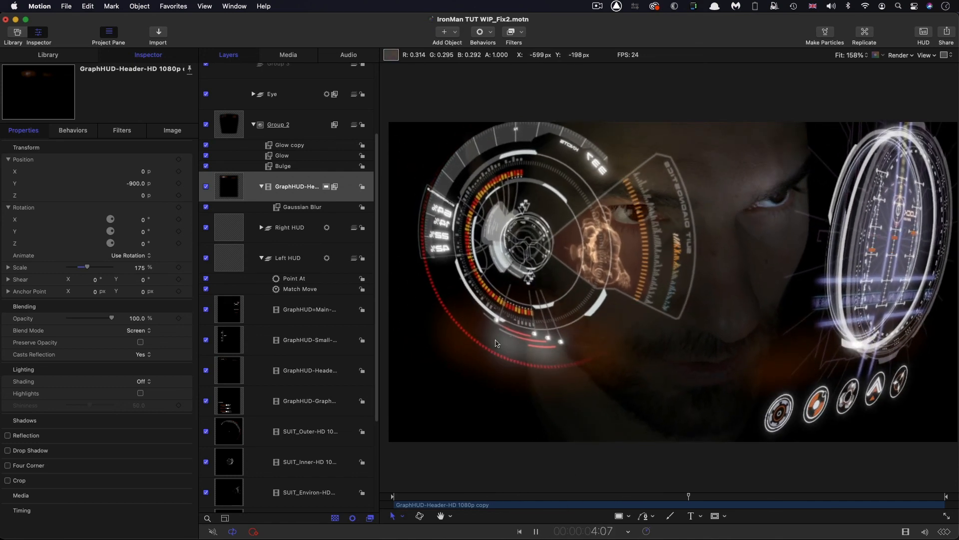
{"action": "key", "text": "space"}
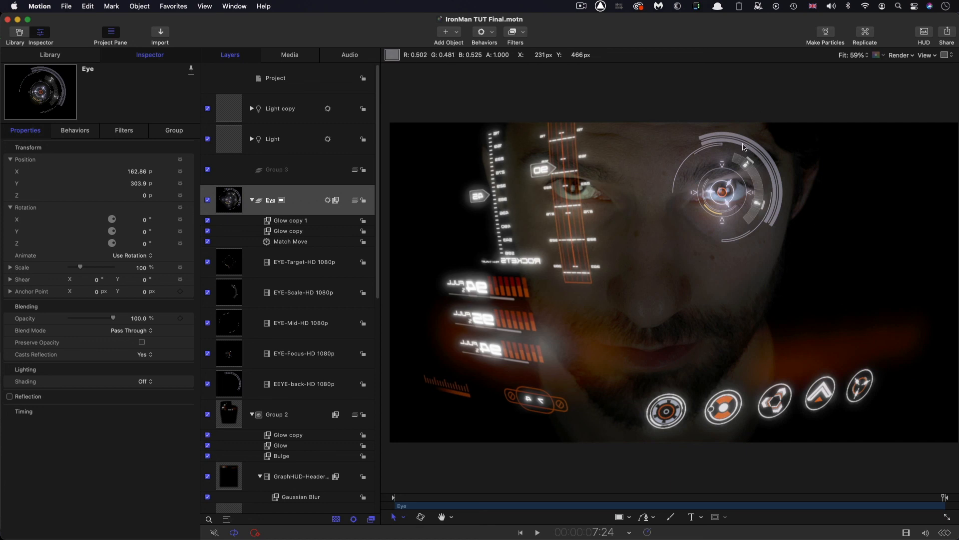
- Add a Color Curves filter to the Eye group and set the group's Blend Mode to Screen
{"action": "left_click", "coordinate": [222, 200]}
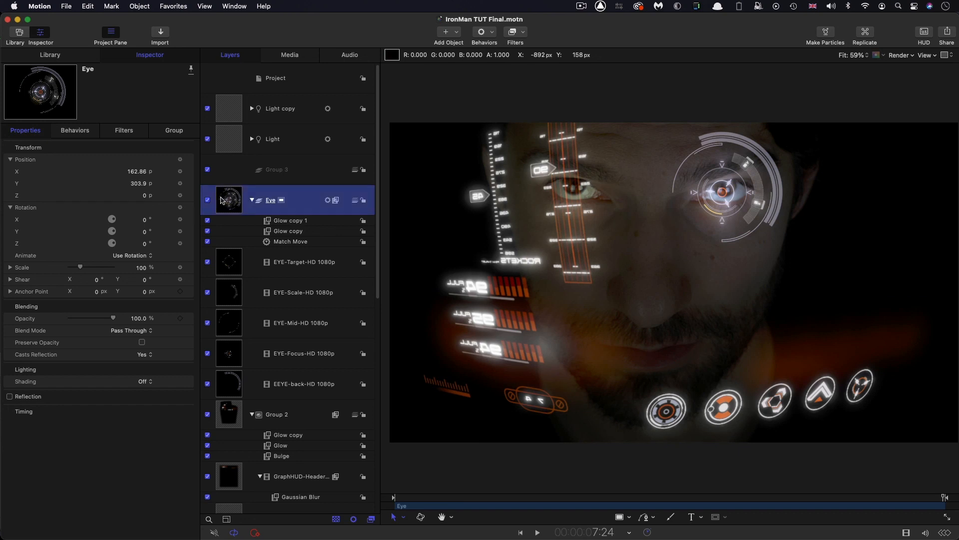
{"action": "left_click", "coordinate": [526, 31]}
{"action": "mouse_move", "coordinate": [523, 82]}
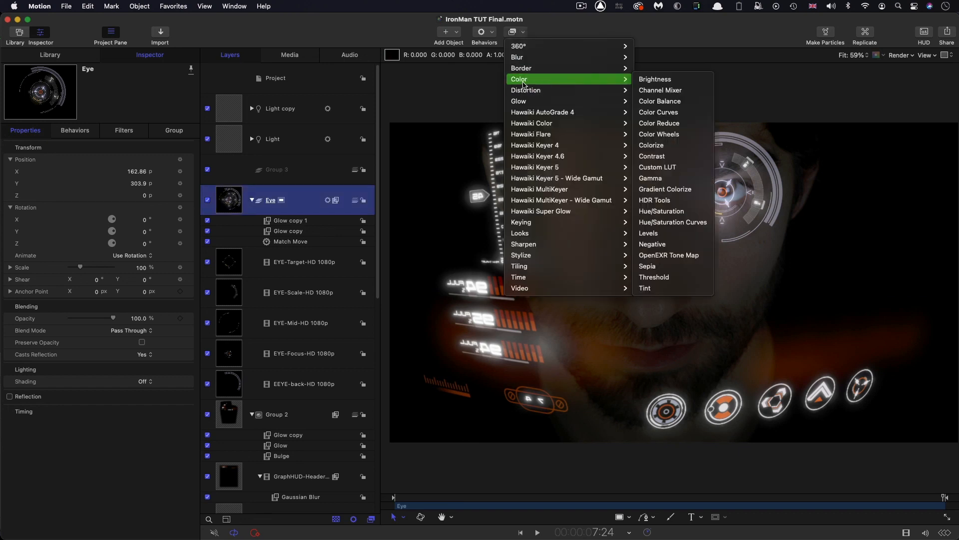
{"action": "left_click", "coordinate": [659, 112]}
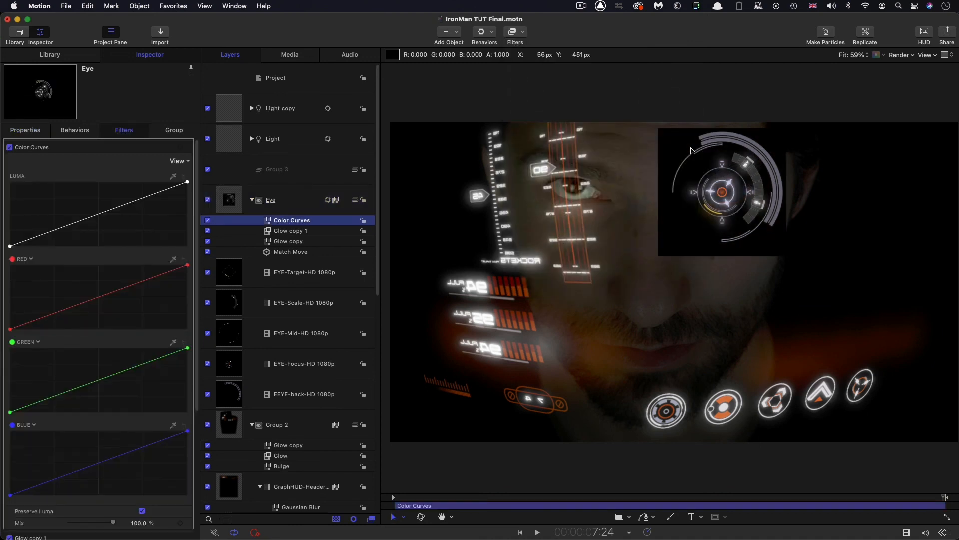
{"action": "left_click", "coordinate": [27, 130]}
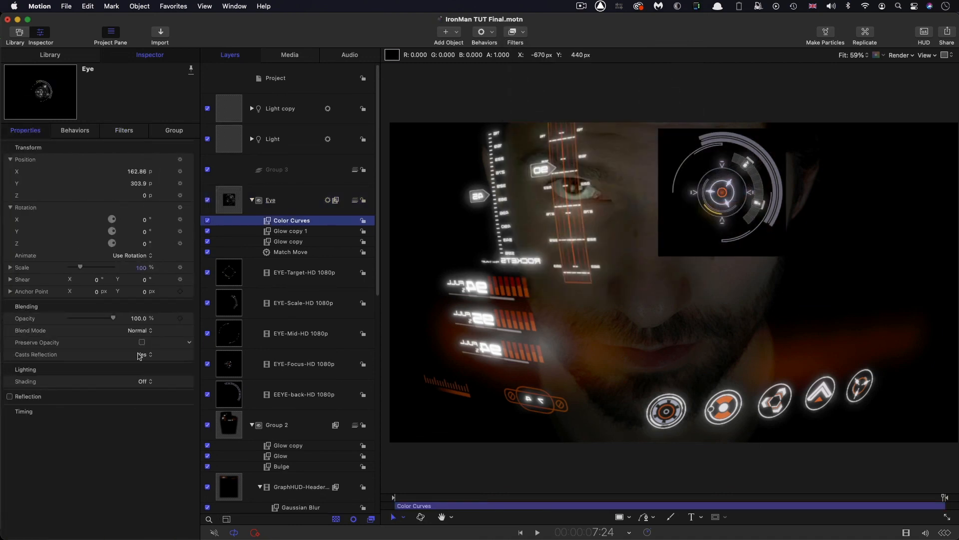
{"action": "left_click", "coordinate": [141, 331]}
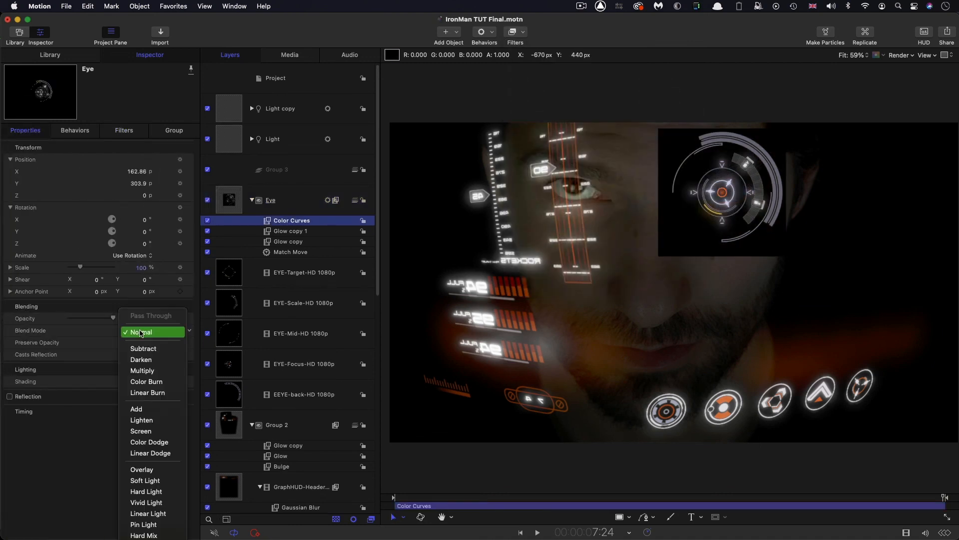
{"action": "left_click", "coordinate": [145, 431]}
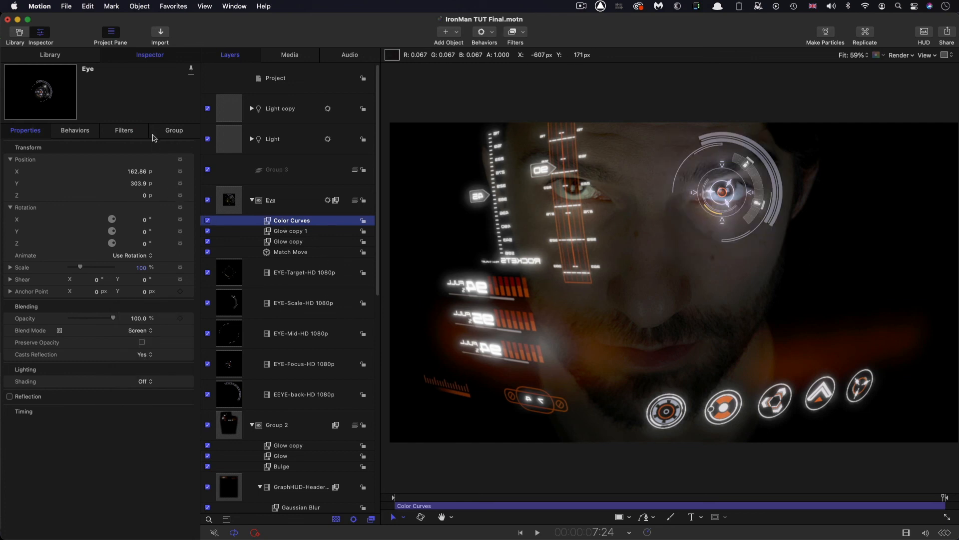
- Brighten the Eye group by moving its Luma curve's white point inward to just past the midpoint, and select the Glow copy filter
{"action": "left_click", "coordinate": [125, 130]}
{"action": "left_click_drag", "start_coordinate": [187, 182], "coordinate": [111, 182]}
{"action": "left_click", "coordinate": [345, 240]}
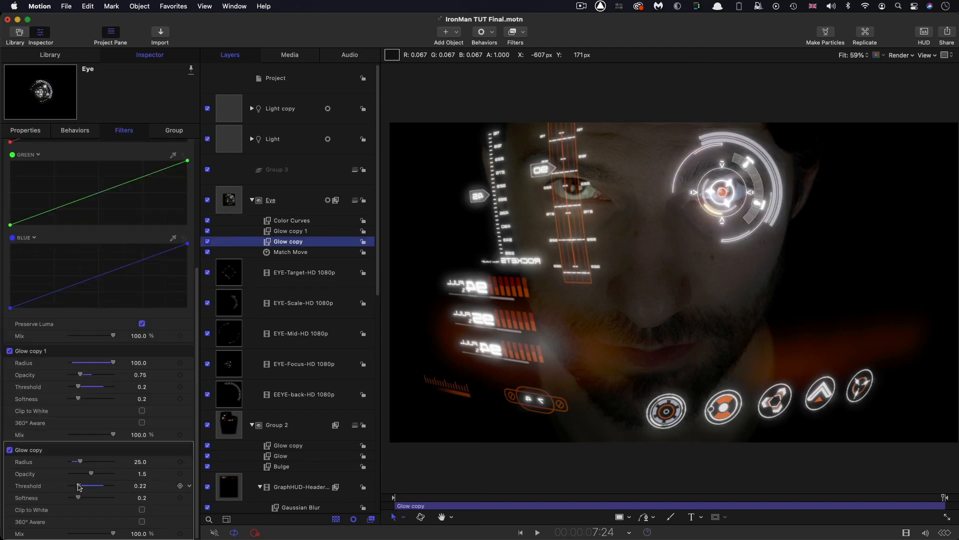
- Collapse the Eye group, expand Right HUD and add a Color Curves filter to its CONTROL-Panel-HD 1080p layer
{"action": "left_click", "coordinate": [252, 200]}
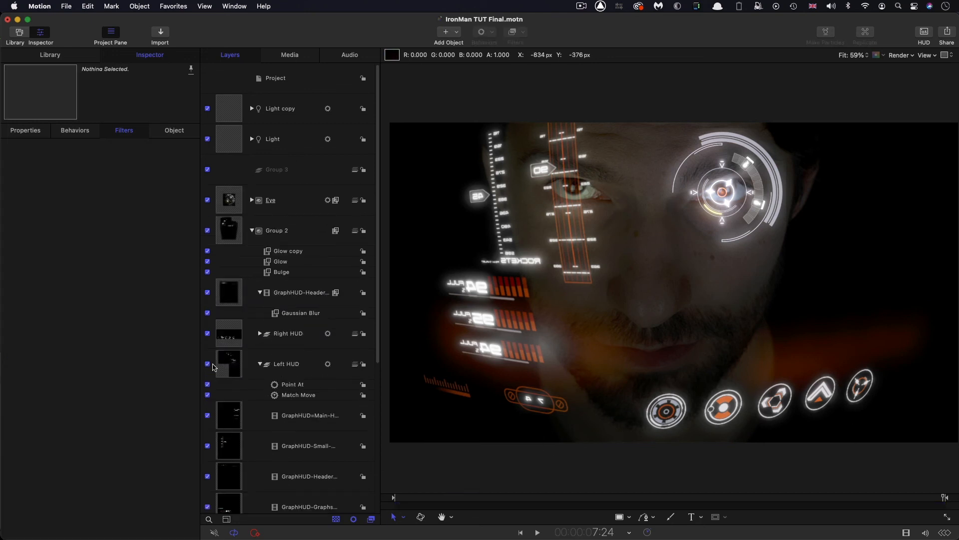
{"action": "left_click", "coordinate": [260, 334]}
{"action": "scroll", "coordinate": [235, 300], "scroll_direction": "down", "scroll_amount": 5}
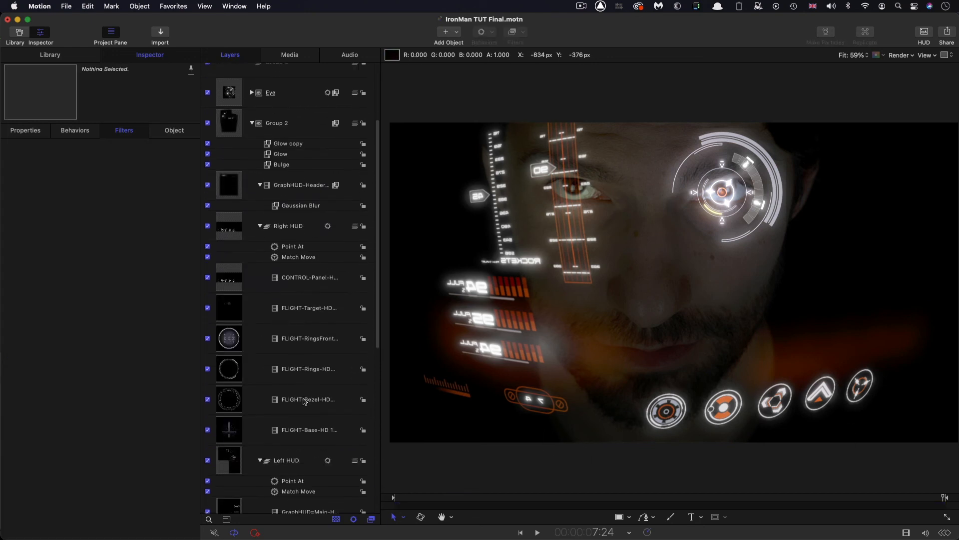
{"action": "left_click", "coordinate": [232, 277]}
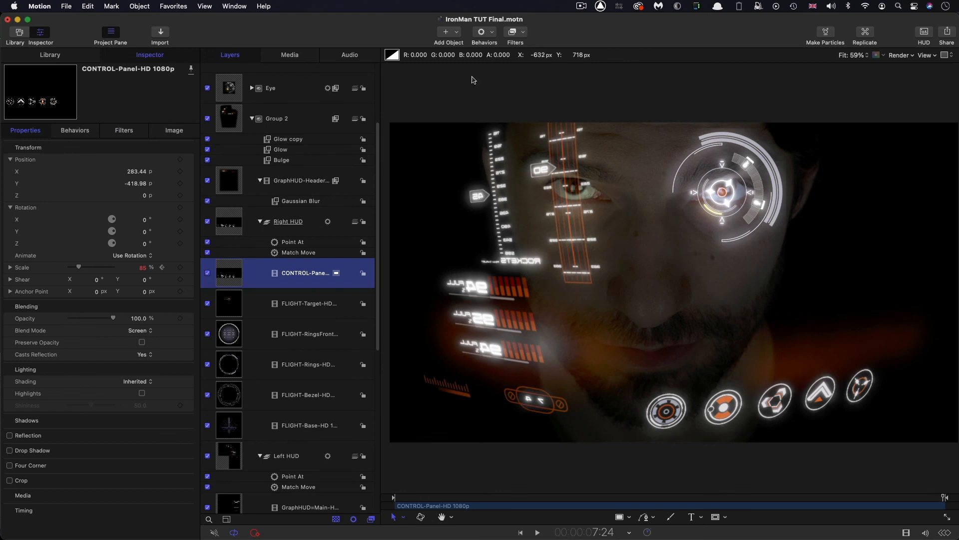
{"action": "left_click", "coordinate": [524, 33]}
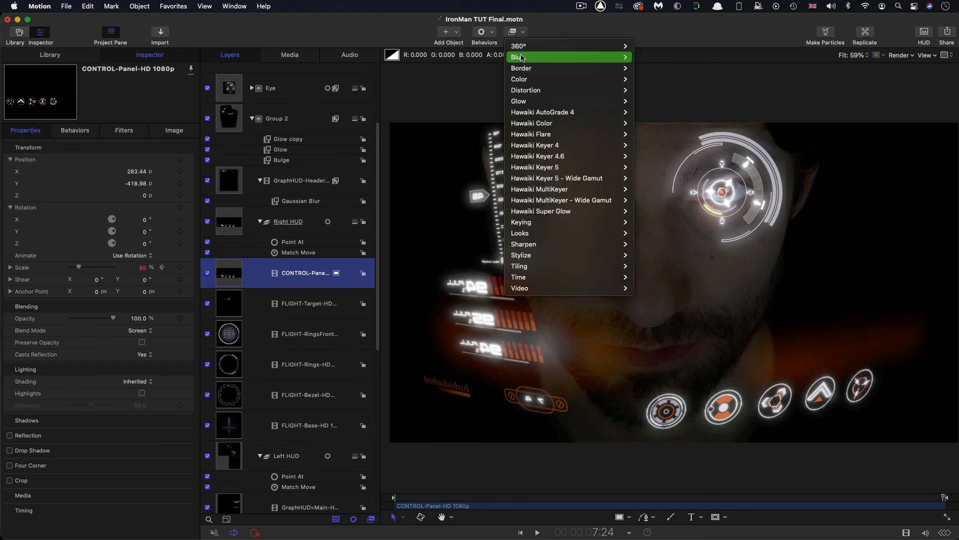
{"action": "mouse_move", "coordinate": [550, 79]}
{"action": "left_click", "coordinate": [670, 113]}
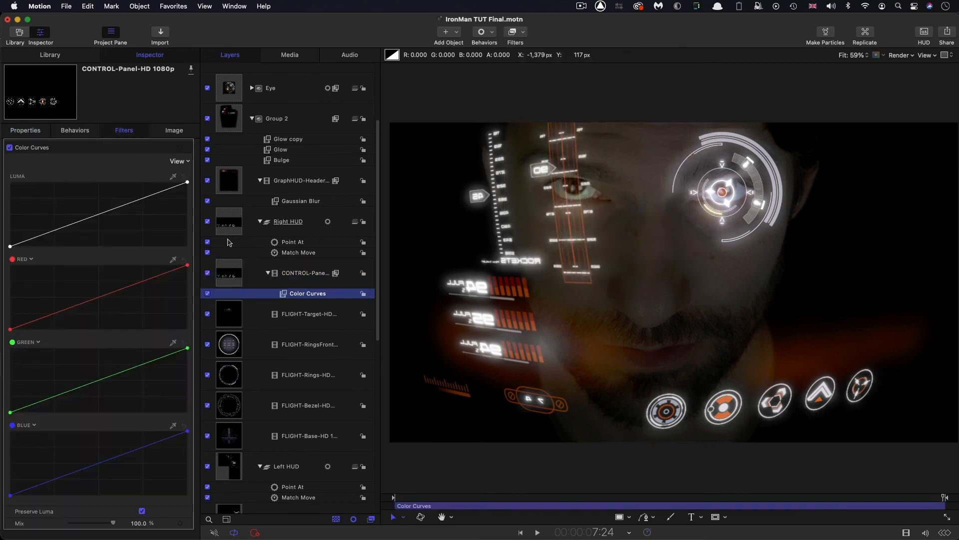
- Brighten the control panel icons by moving the Luma curve's white point inward to about 87% of the range
{"action": "left_click", "coordinate": [187, 184]}
{"action": "mouse_move", "coordinate": [187, 183]}
{"action": "left_mouse_down"}
{"action": "mouse_move", "coordinate": [152, 180]}
{"action": "mouse_move", "coordinate": [170, 181]}
{"action": "left_mouse_up"}
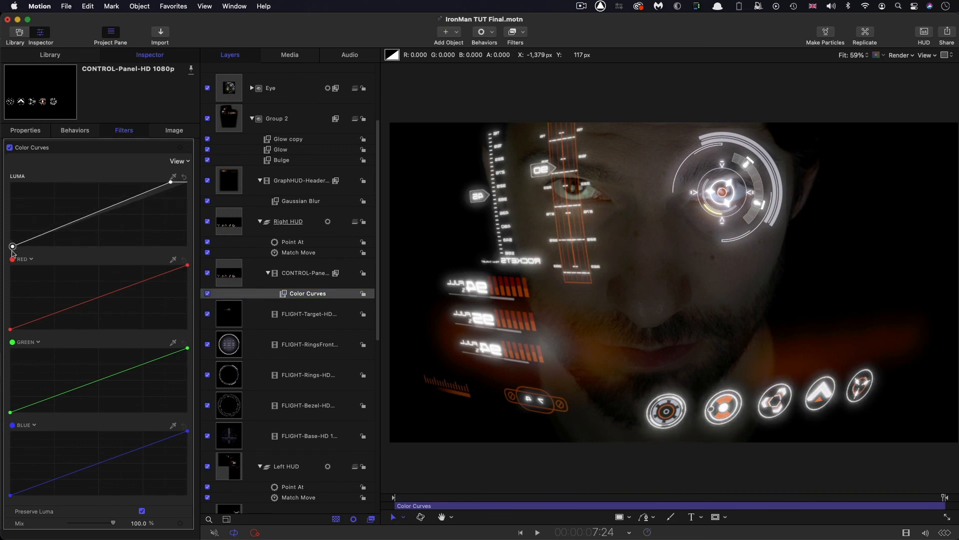
{"action": "left_click_drag", "start_coordinate": [171, 182], "coordinate": [164, 182]}
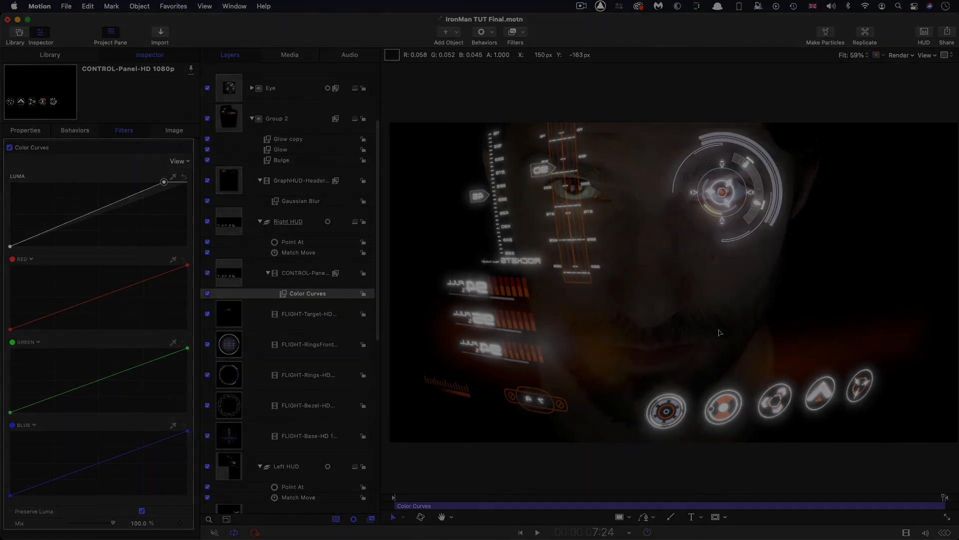